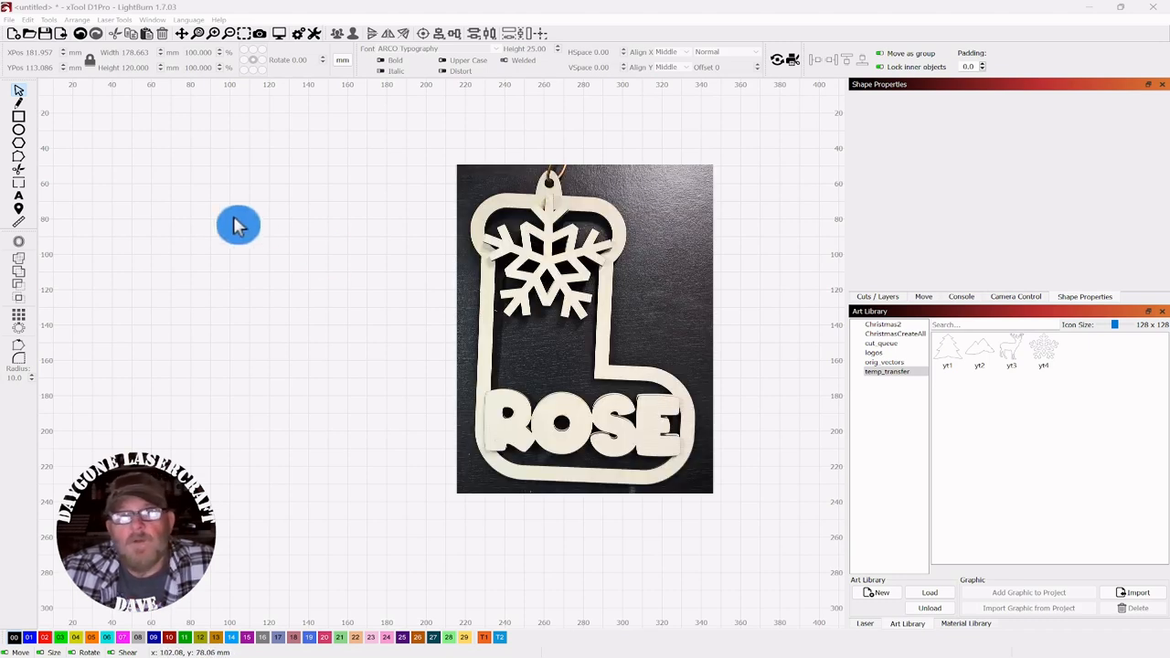
- Draw a horizontal rectangle about 105 mm wide and 49 mm high near the middle of the workspace
{"action": "left_click", "coordinate": [19, 118]}
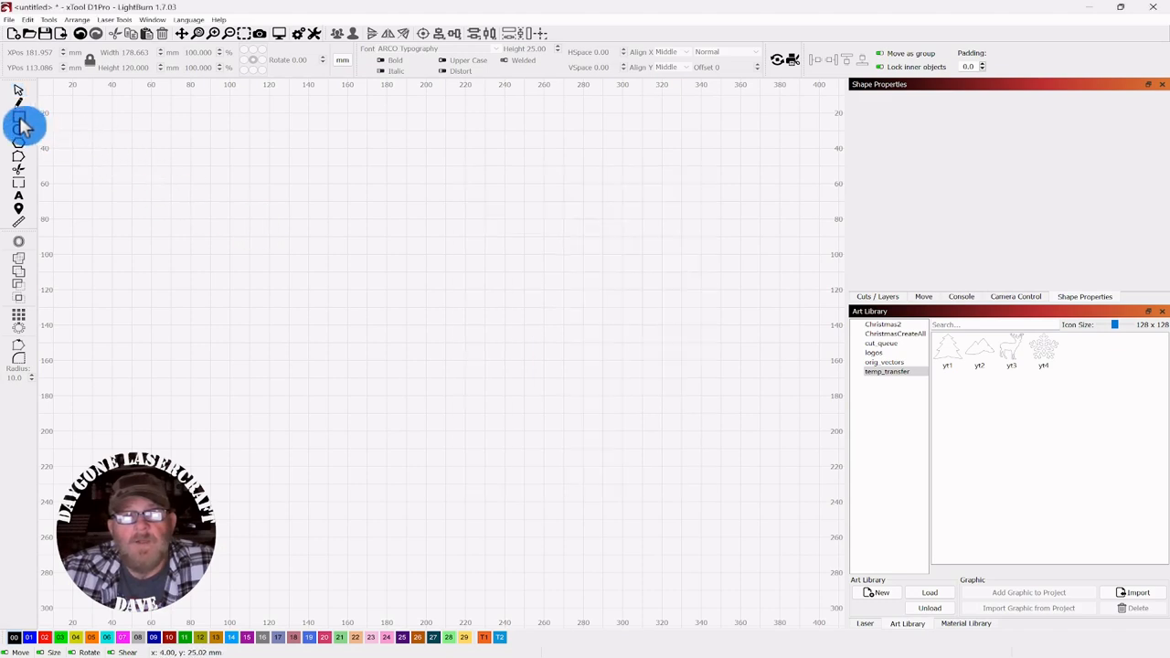
{"action": "left_click_drag", "start_coordinate": [400, 278], "coordinate": [605, 364]}
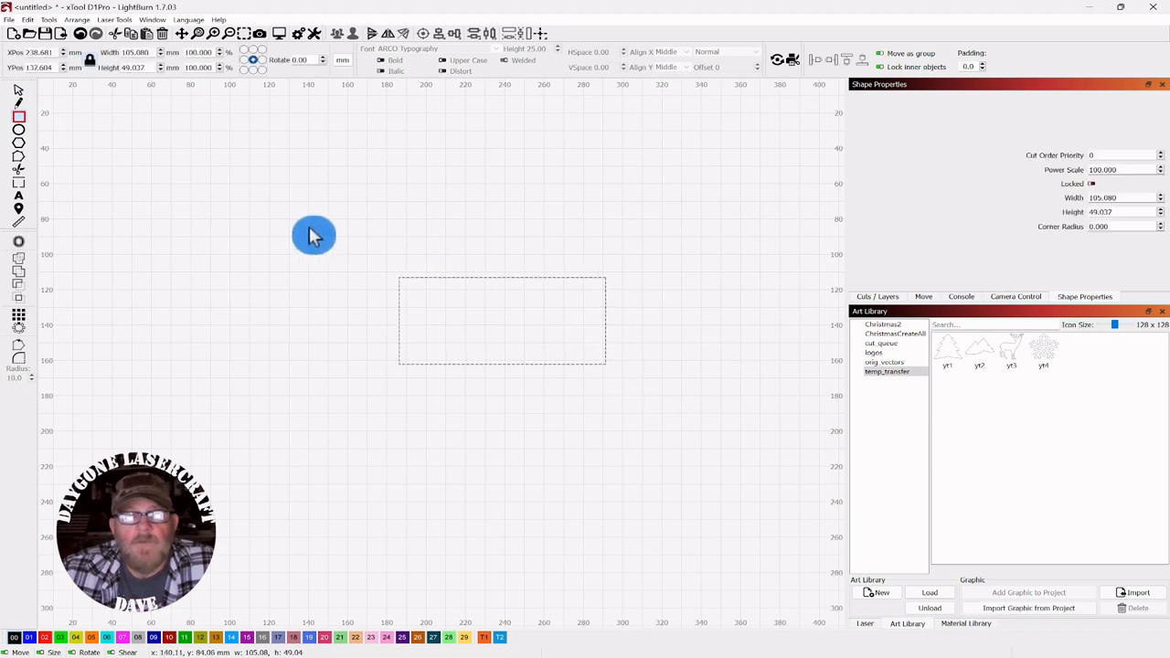
{"action": "left_click", "coordinate": [19, 93]}
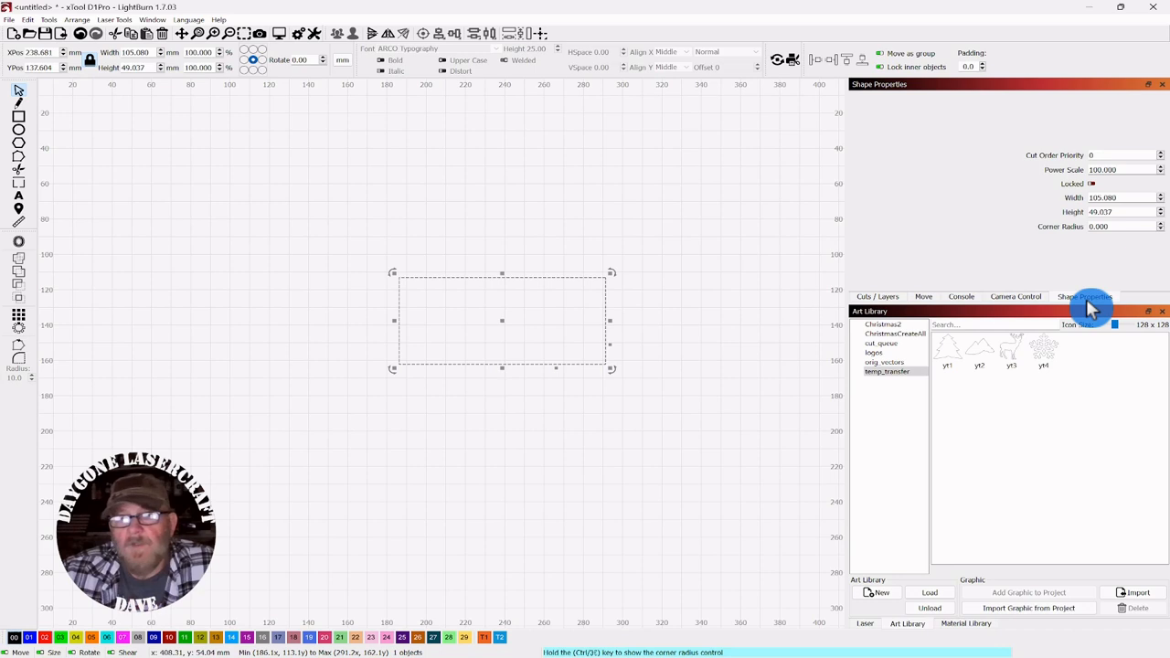
- Set the rectangle's corner radius to 20 mm
{"action": "left_click", "coordinate": [154, 20]}
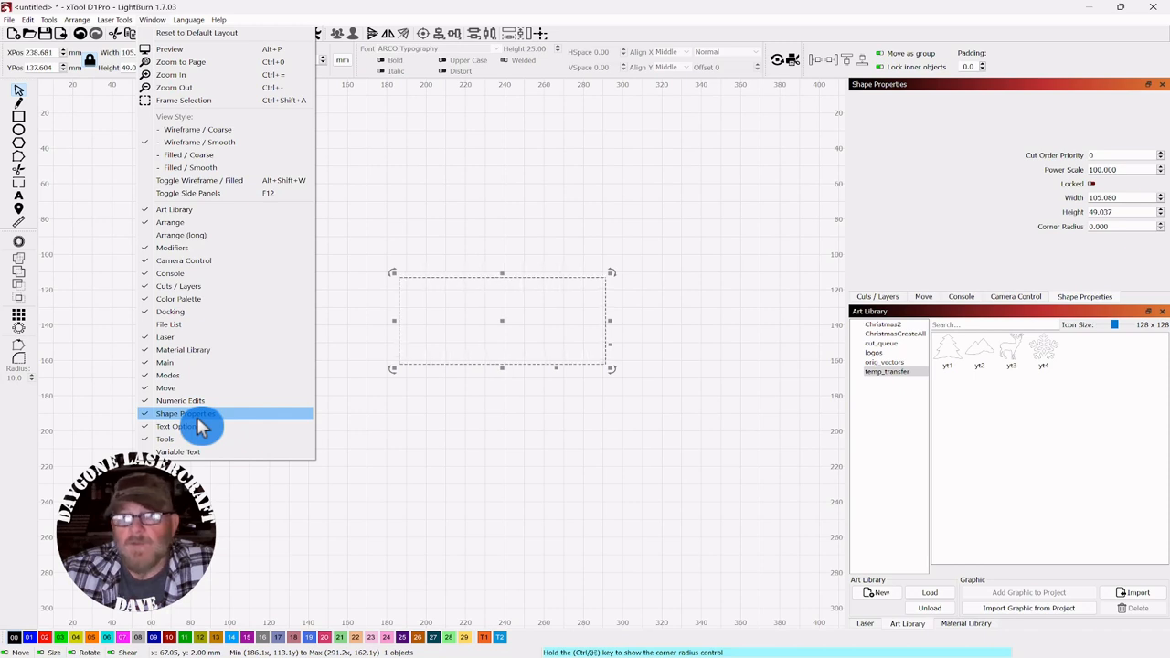
{"action": "left_click", "coordinate": [498, 173]}
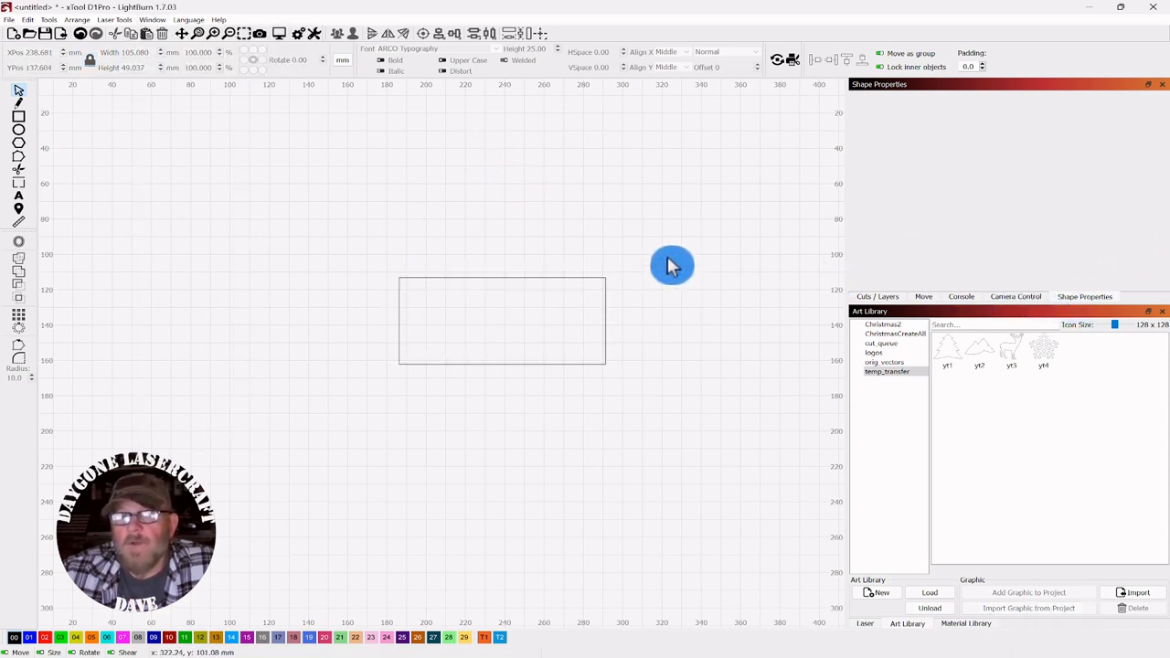
{"action": "left_click_drag", "start_coordinate": [623, 240], "coordinate": [336, 428]}
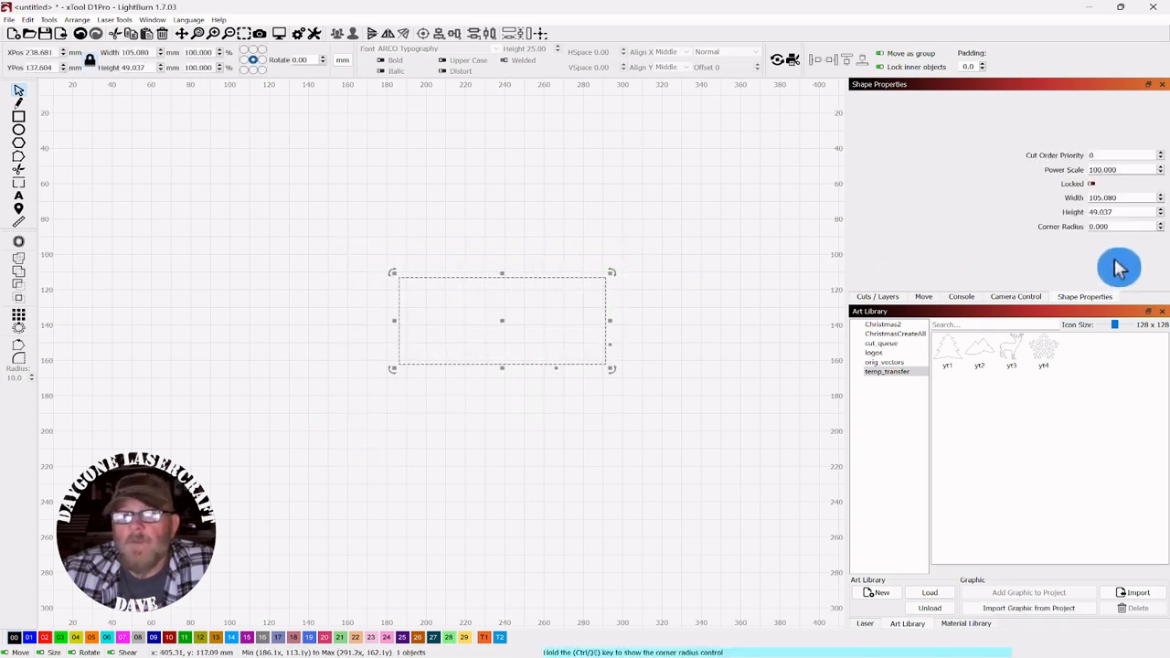
{"action": "left_click", "coordinate": [1161, 226]}
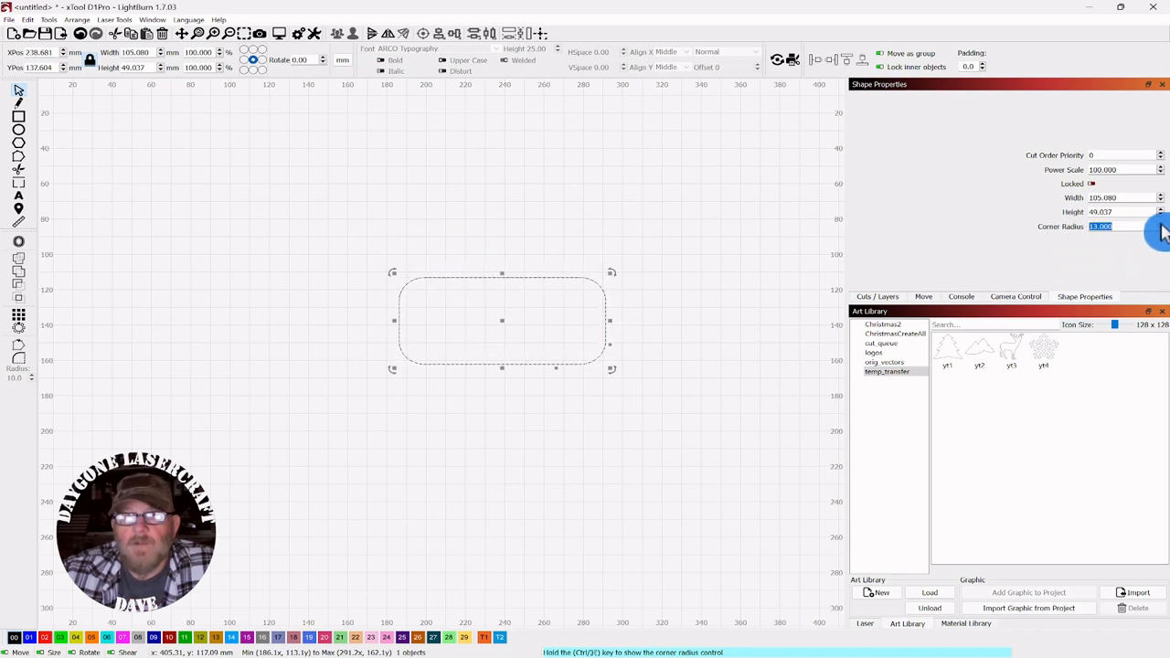
{"action": "left_click", "coordinate": [1161, 224]}
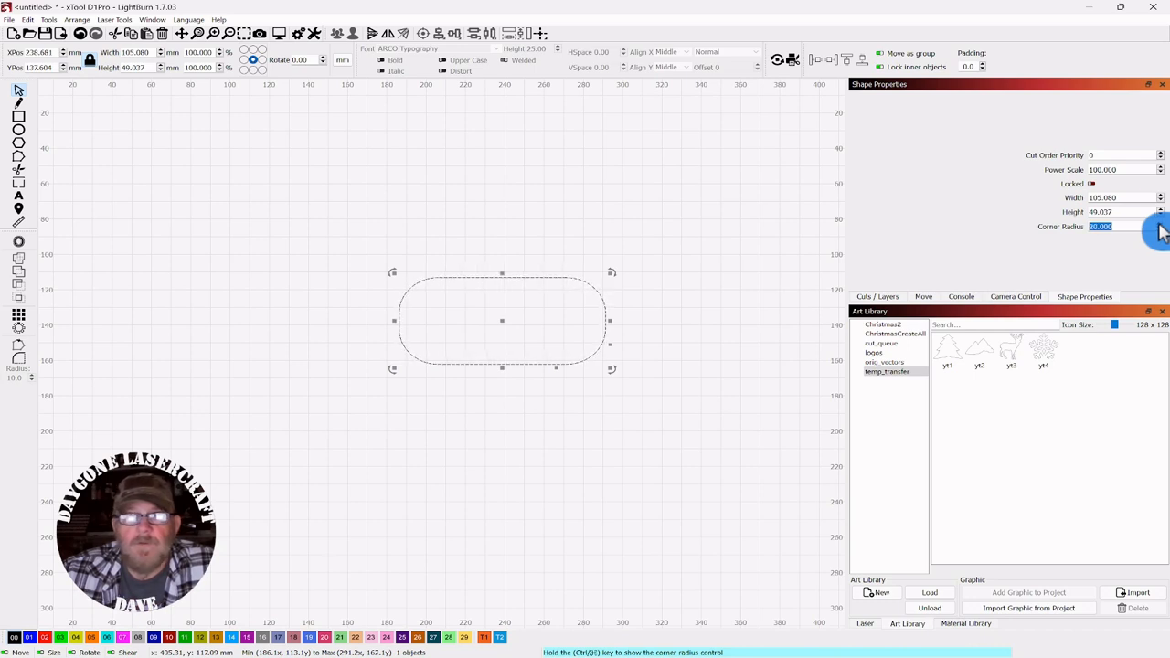
{"action": "left_click", "coordinate": [607, 367]}
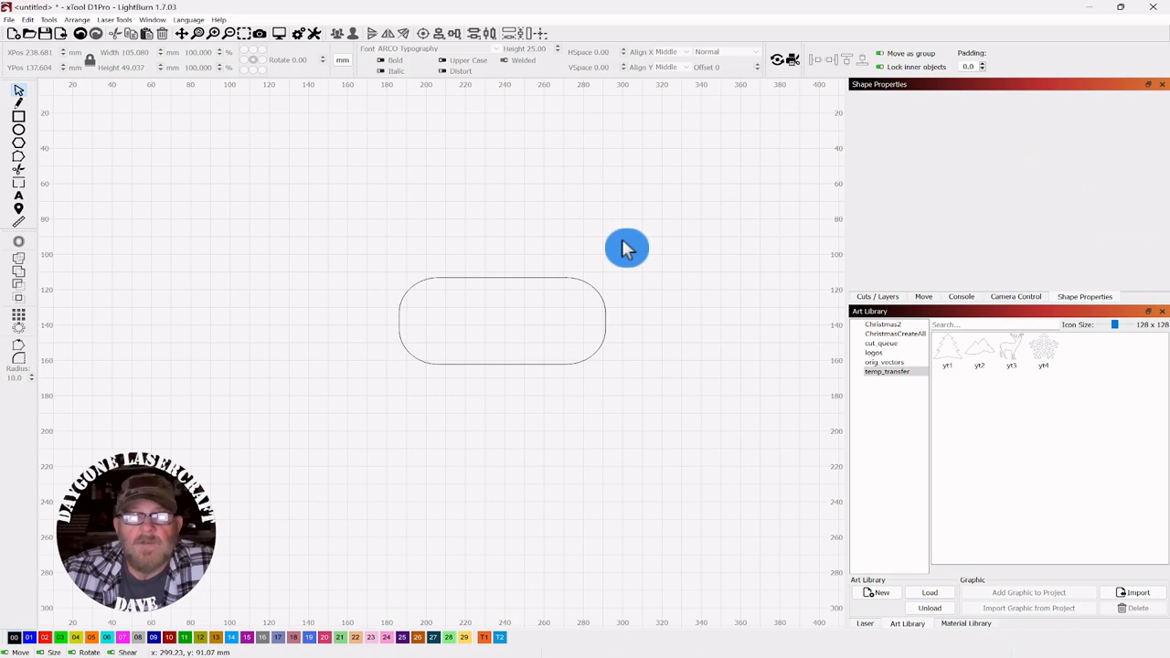
- Duplicate the rounded rectangle, rotate the copy 90 degrees and align it with the original's left and bottom edges
{"action": "left_click_drag", "start_coordinate": [622, 239], "coordinate": [382, 377]}
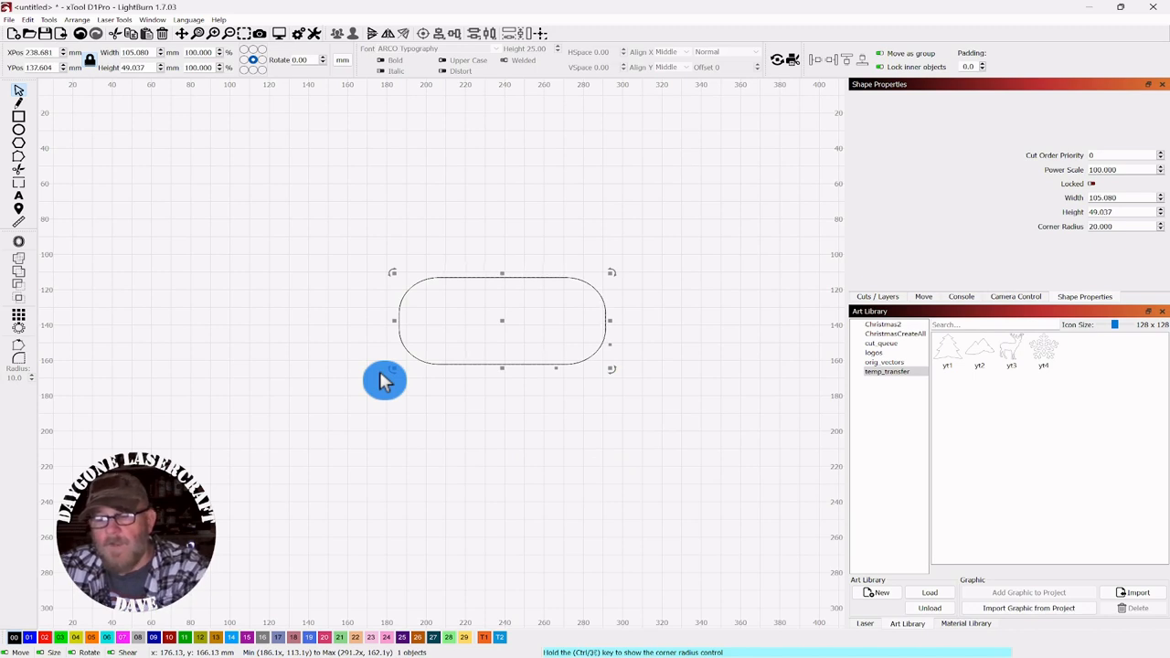
{"action": "key", "text": "period"}
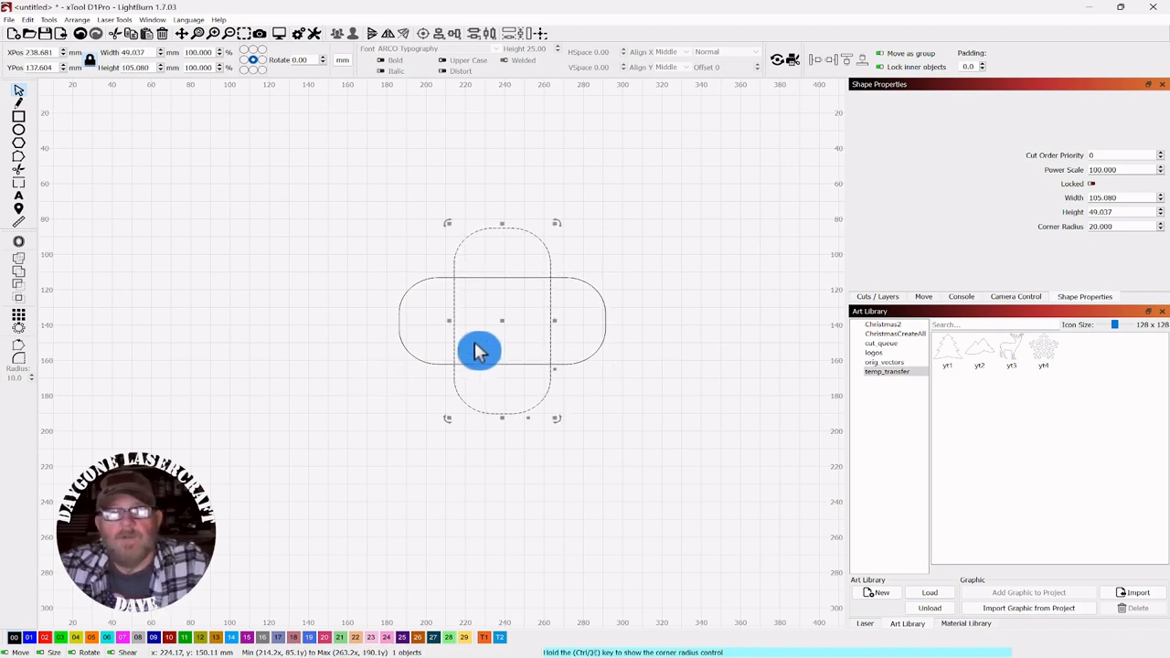
{"action": "left_click_drag", "start_coordinate": [505, 320], "coordinate": [454, 281]}
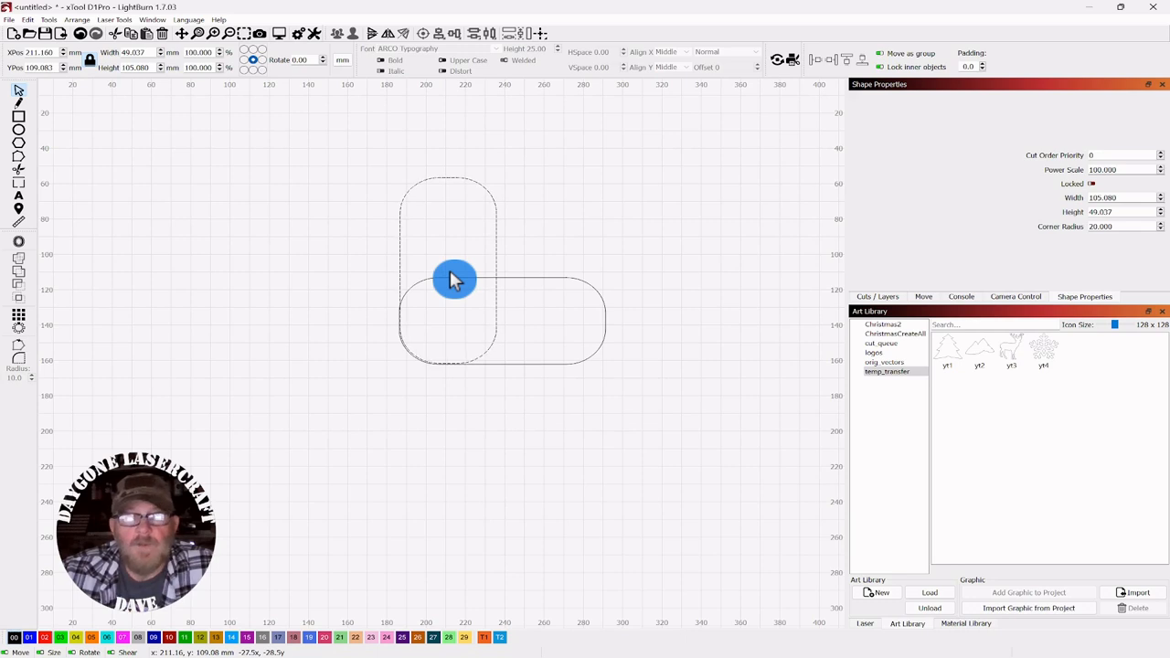
{"action": "mouse_move", "coordinate": [454, 280]}
{"action": "left_mouse_down"}
{"action": "mouse_move", "coordinate": [459, 268]}
{"action": "mouse_move", "coordinate": [448, 273]}
{"action": "left_mouse_up"}
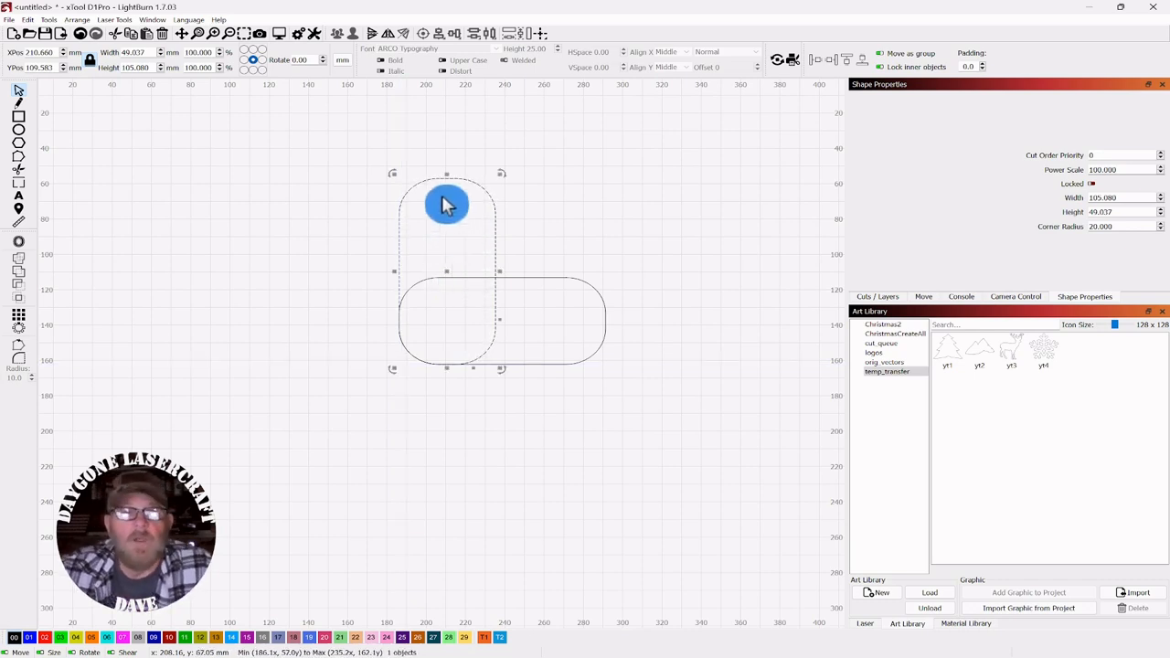
- Stretch the vertical rounded rectangle upward to about 140 mm tall and widen it rightward to about 56 mm
{"action": "left_click_drag", "start_coordinate": [446, 176], "coordinate": [441, 111]}
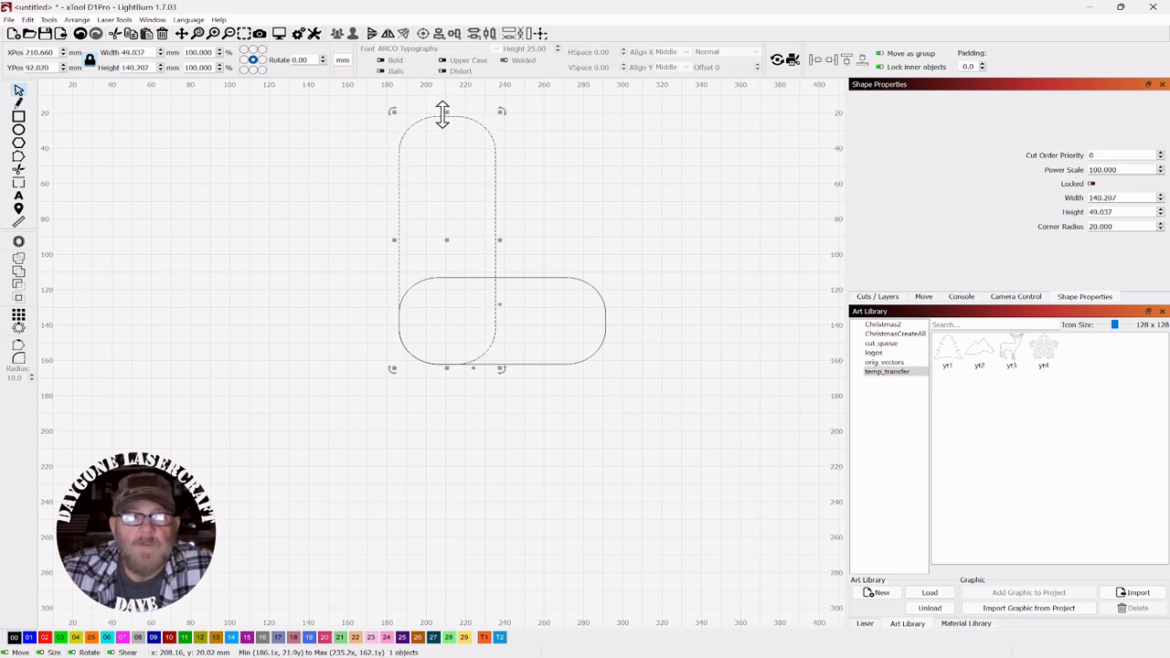
{"action": "left_click_drag", "start_coordinate": [501, 239], "coordinate": [514, 237]}
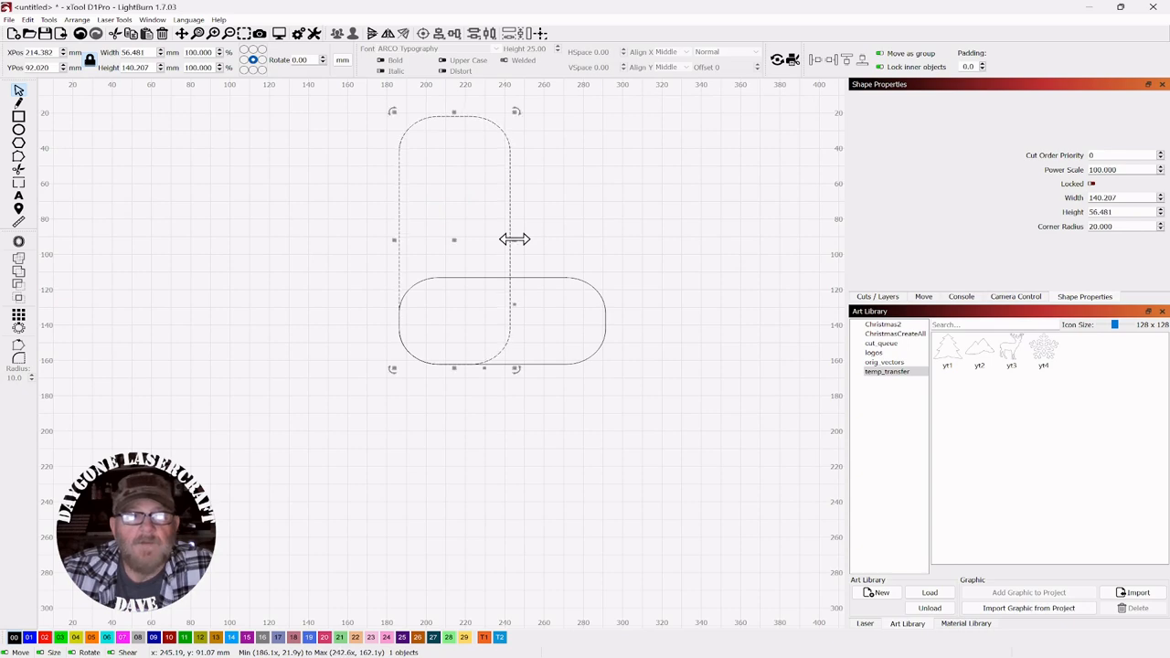
{"action": "left_click", "coordinate": [590, 224]}
- Select both rounded rectangles and move them straight down about 60 mm, to a Y position of about 152 mm
{"action": "scroll", "coordinate": [595, 222], "scroll_direction": "down", "scroll_amount": 2}
{"action": "left_click_drag", "start_coordinate": [623, 189], "coordinate": [598, 254]}
{"action": "scroll", "coordinate": [603, 251], "scroll_direction": "up", "scroll_amount": 3}
{"action": "scroll", "coordinate": [604, 250], "scroll_direction": "down", "scroll_amount": 2}
{"action": "scroll", "coordinate": [608, 259], "scroll_direction": "up", "scroll_amount": 1}
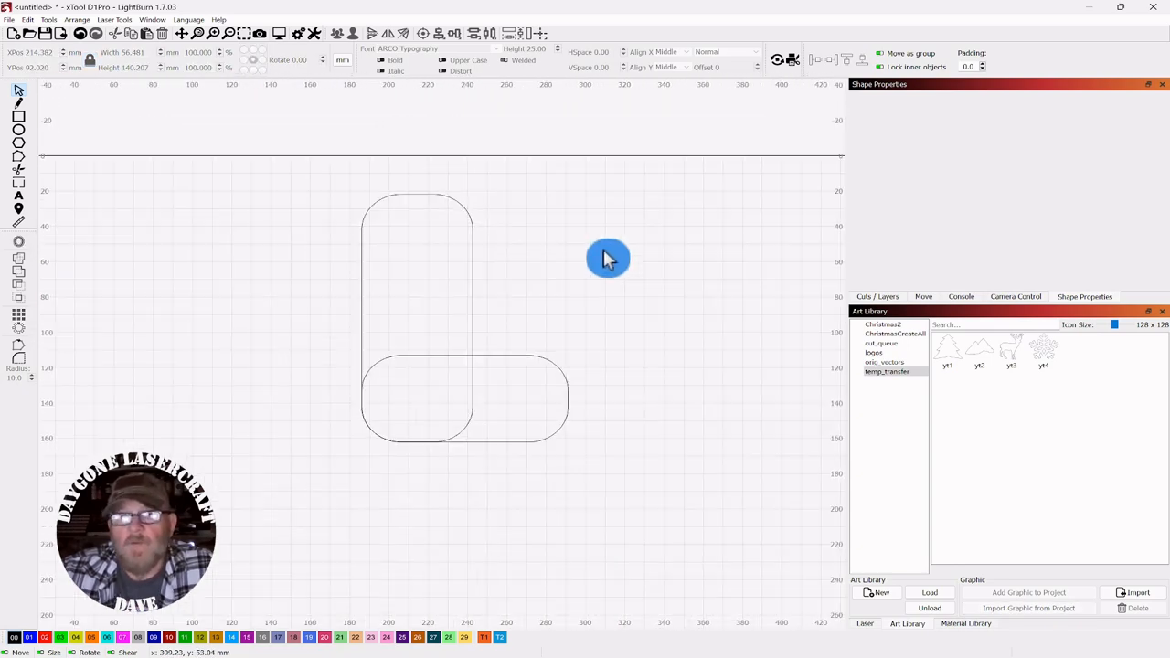
{"action": "scroll", "coordinate": [609, 256], "scroll_direction": "down", "scroll_amount": 1}
{"action": "left_click_drag", "start_coordinate": [598, 300], "coordinate": [609, 232]}
{"action": "left_click", "coordinate": [615, 164]}
{"action": "left_click_drag", "start_coordinate": [599, 132], "coordinate": [382, 375]}
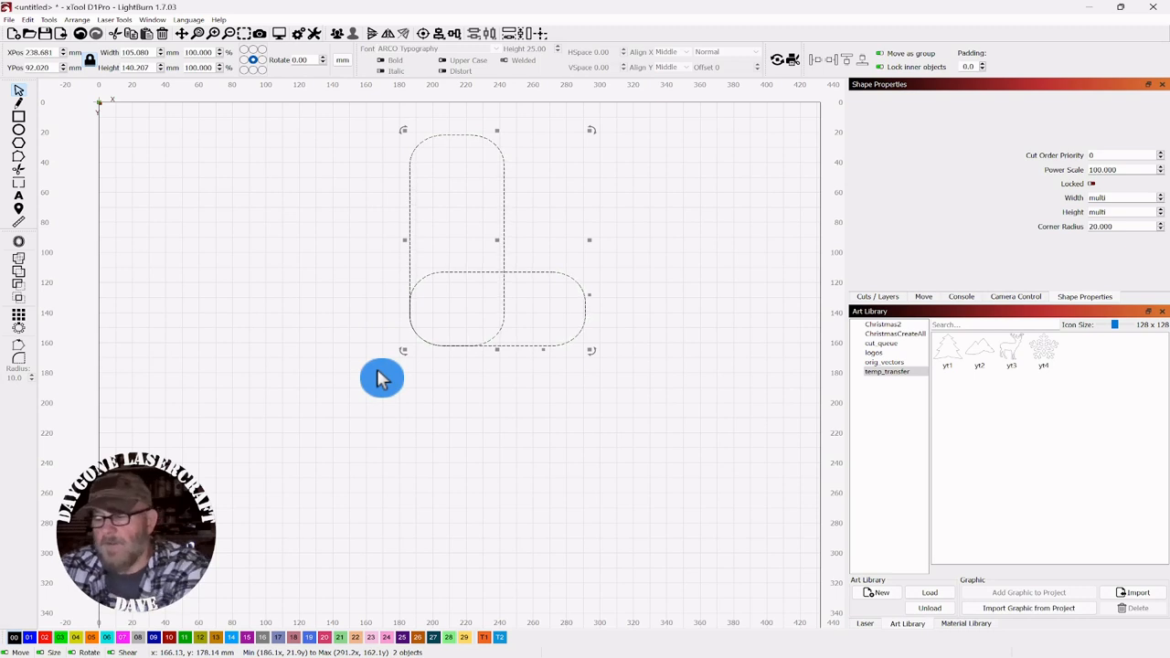
{"action": "key", "text": "Down"}
{"action": "key", "text": "Down"}
{"action": "key", "text": "Down"}
{"action": "key", "text": "Down"}
{"action": "key", "text": "Down"}
{"action": "key", "text": "Down"}
{"action": "key", "text": "Down"}
{"action": "key", "text": "Down"}
{"action": "key", "text": "Down"}
{"action": "key", "text": "Down"}
{"action": "key", "text": "Down"}
{"action": "key", "text": "Down"}
{"action": "key", "text": "Down"}
{"action": "key", "text": "Down"}
{"action": "key", "text": "Down"}
{"action": "key", "text": "Down"}
{"action": "key", "text": "Down"}
{"action": "key", "text": "Down"}
{"action": "key", "text": "Down"}
{"action": "key", "text": "Down"}
{"action": "key", "text": "Down"}
{"action": "key", "text": "Down"}
{"action": "key", "text": "Down"}
{"action": "key", "text": "Down"}
{"action": "key", "text": "Down"}
{"action": "key", "text": "Down"}
{"action": "key", "text": "Down"}
{"action": "key", "text": "Down"}
{"action": "key", "text": "Down"}
{"action": "key", "text": "Down"}
{"action": "key", "text": "Down"}
{"action": "key", "text": "Down"}
{"action": "key", "text": "Down"}
{"action": "key", "text": "Down"}
{"action": "key", "text": "Down"}
{"action": "key", "text": "Down"}
{"action": "key", "text": "Down"}
{"action": "key", "text": "Down"}
{"action": "key", "text": "Down"}
{"action": "key", "text": "Down"}
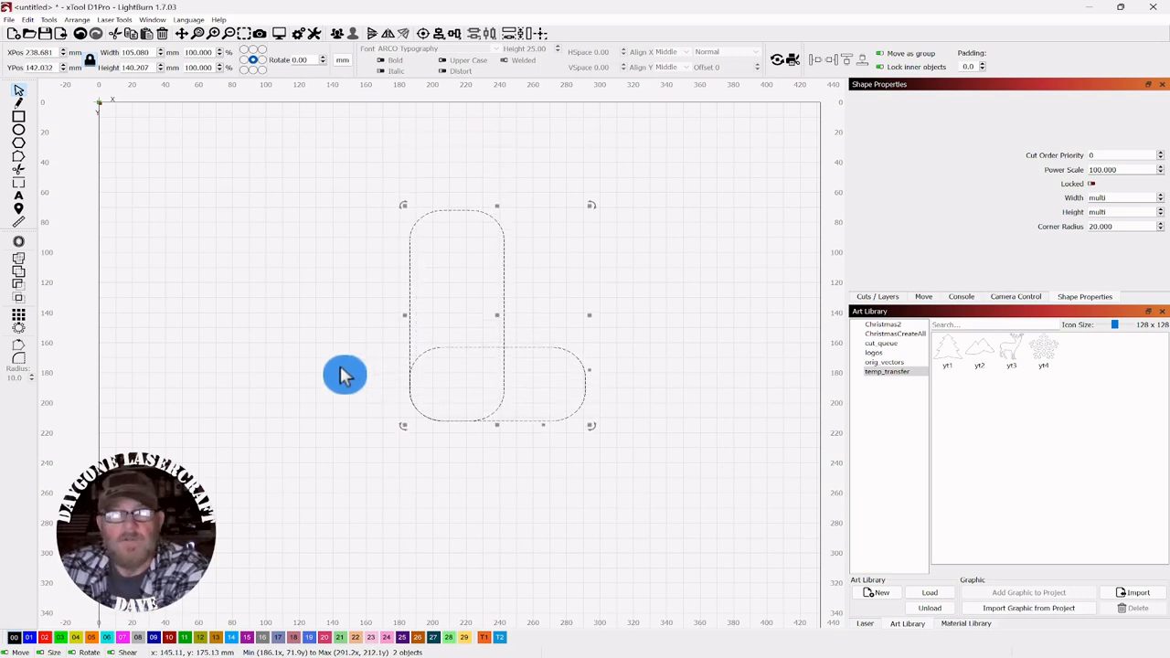
- Duplicate the horizontal foot rectangle and move the copy straight up to the upper end of the leg
{"action": "left_click_drag", "start_coordinate": [334, 374], "coordinate": [350, 334]}
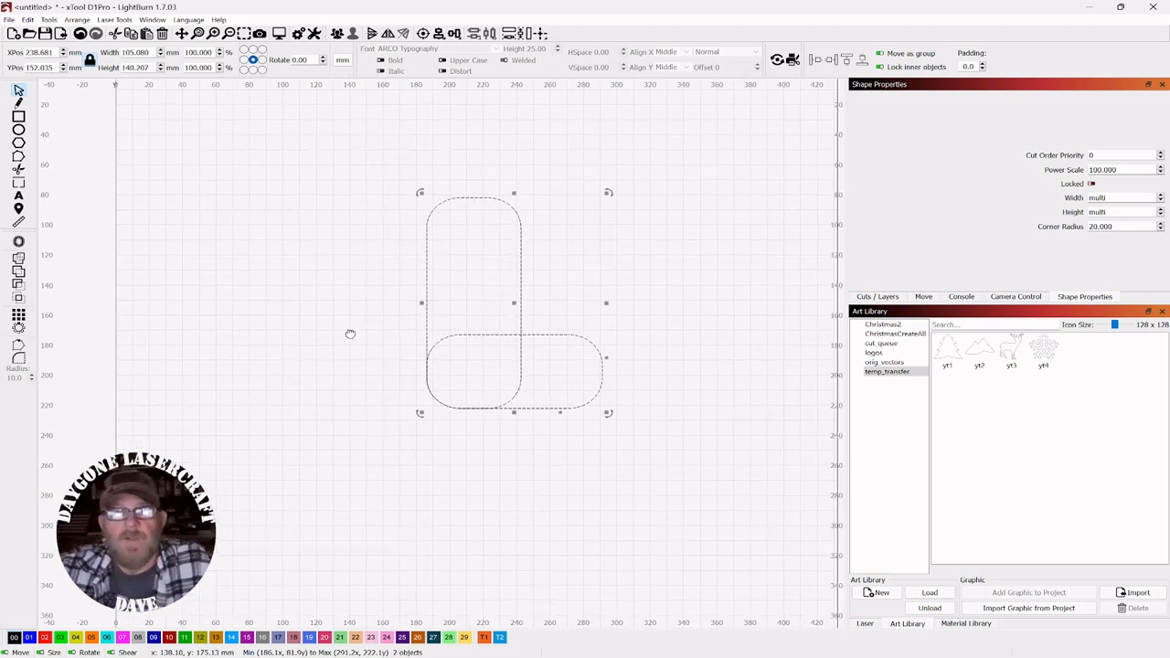
{"action": "left_click", "coordinate": [651, 282]}
{"action": "left_click_drag", "start_coordinate": [609, 319], "coordinate": [576, 366]}
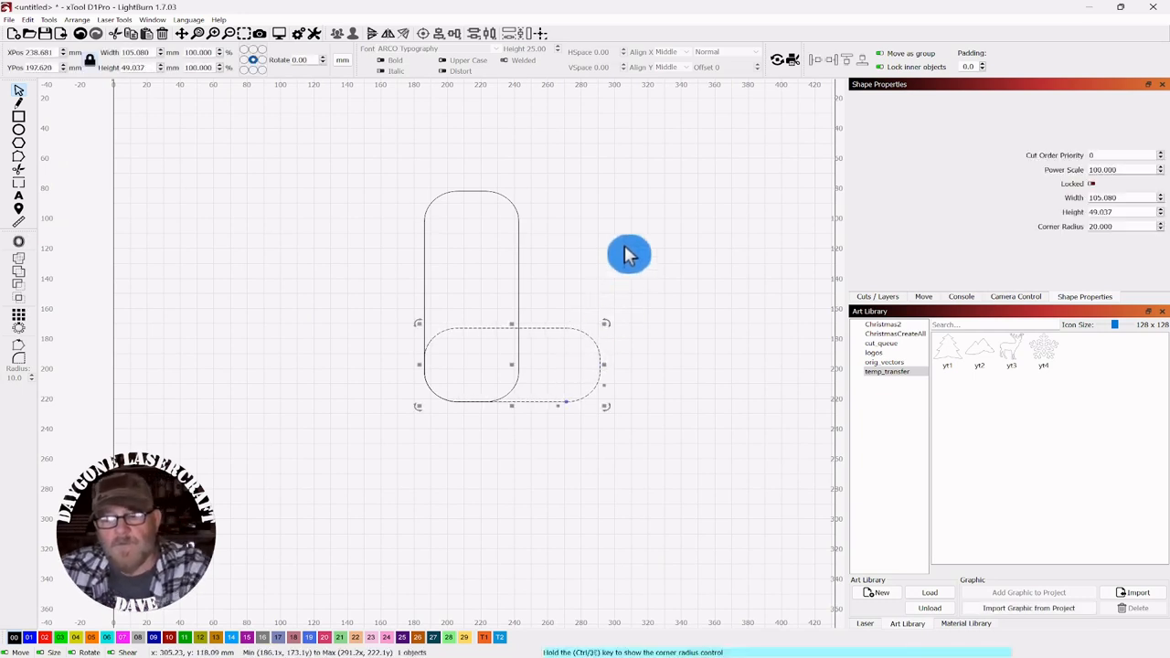
{"action": "key", "text": "Up"}
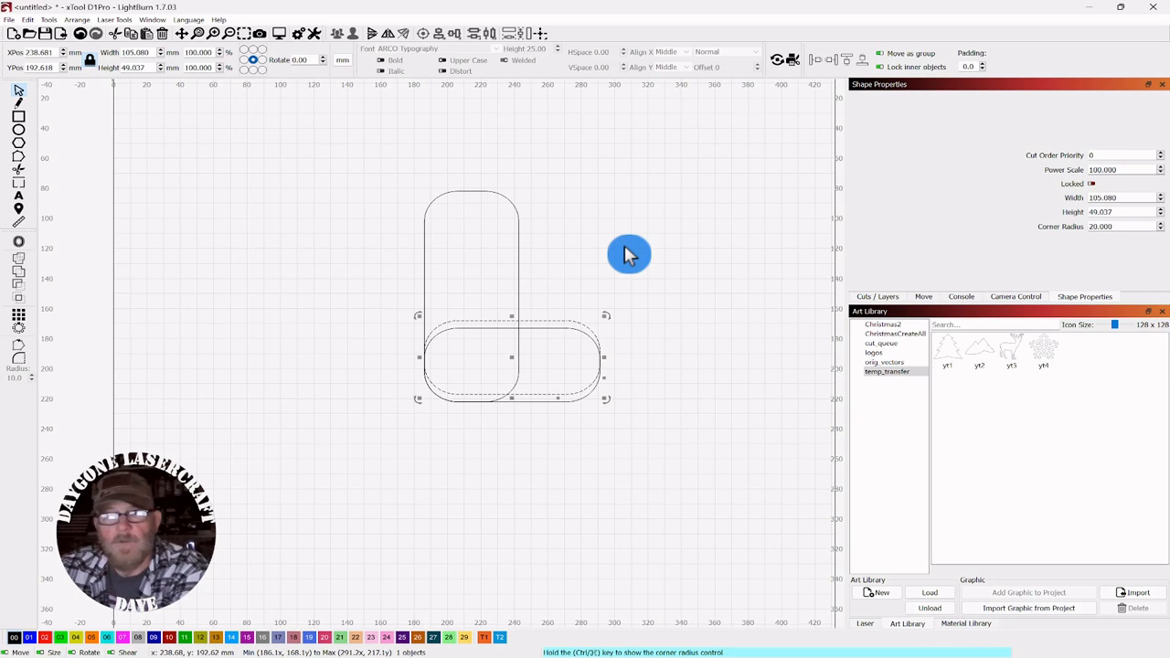
{"action": "key", "text": "Up"}
{"action": "key", "text": "Up"}
{"action": "key", "text": "Up"}
{"action": "key", "text": "Up"}
{"action": "key", "text": "Up"}
{"action": "key", "text": "Up"}
{"action": "key", "text": "Up"}
{"action": "key", "text": "Up"}
{"action": "key", "text": "Up"}
{"action": "key", "text": "Up"}
{"action": "key", "text": "Up"}
{"action": "key", "text": "Up"}
{"action": "key", "text": "Up"}
{"action": "key", "text": "Up"}
{"action": "key", "text": "Up"}
{"action": "key", "text": "Up"}
{"action": "key", "text": "Up"}
{"action": "key", "text": "Up"}
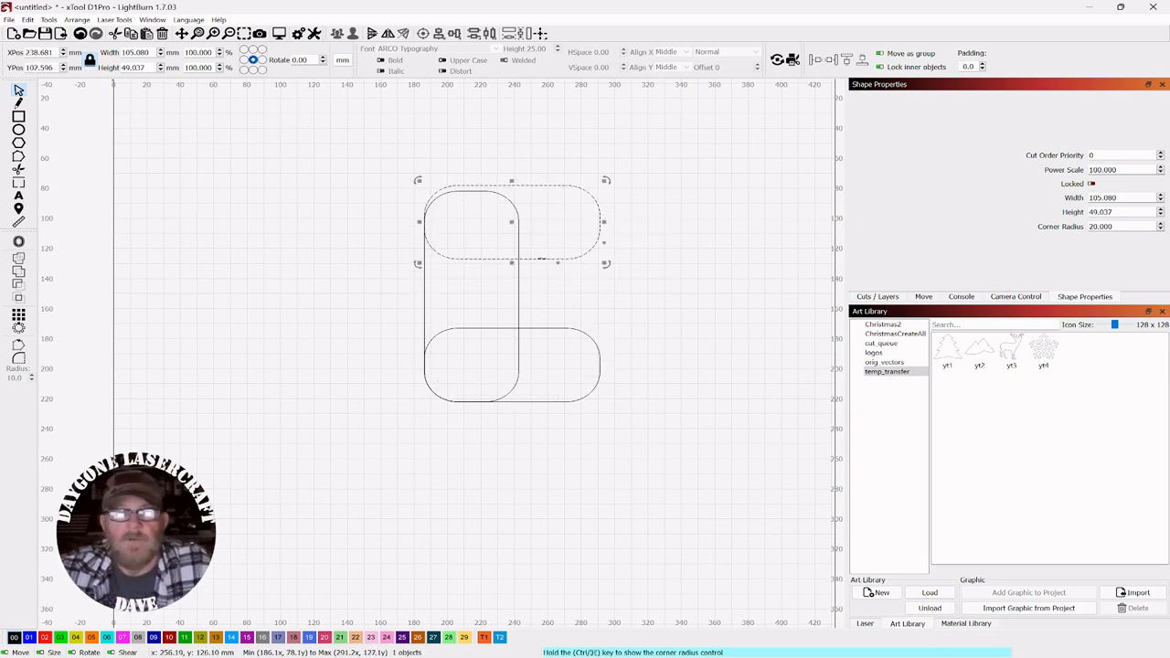
- Resize the upper copy into a cuff about 69.5 mm by 24 mm, centred on the leg and flush with its top
{"action": "mouse_move", "coordinate": [512, 262]}
{"action": "left_mouse_down"}
{"action": "mouse_move", "coordinate": [509, 221]}
{"action": "mouse_move", "coordinate": [559, 220]}
{"action": "mouse_move", "coordinate": [603, 199]}
{"action": "mouse_move", "coordinate": [470, 207]}
{"action": "mouse_move", "coordinate": [469, 230]}
{"action": "left_mouse_up"}
{"action": "left_click", "coordinate": [627, 165]}
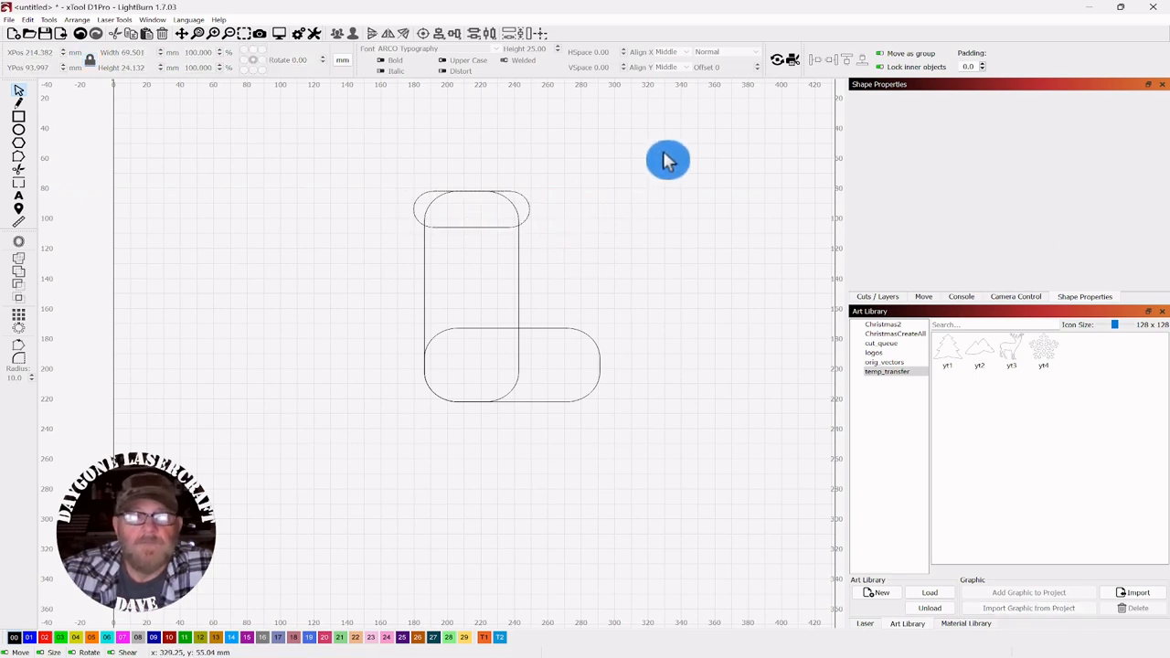
- Weld the cuff, leg and foot rectangles into a single boot outline
{"action": "left_click_drag", "start_coordinate": [679, 146], "coordinate": [356, 458]}
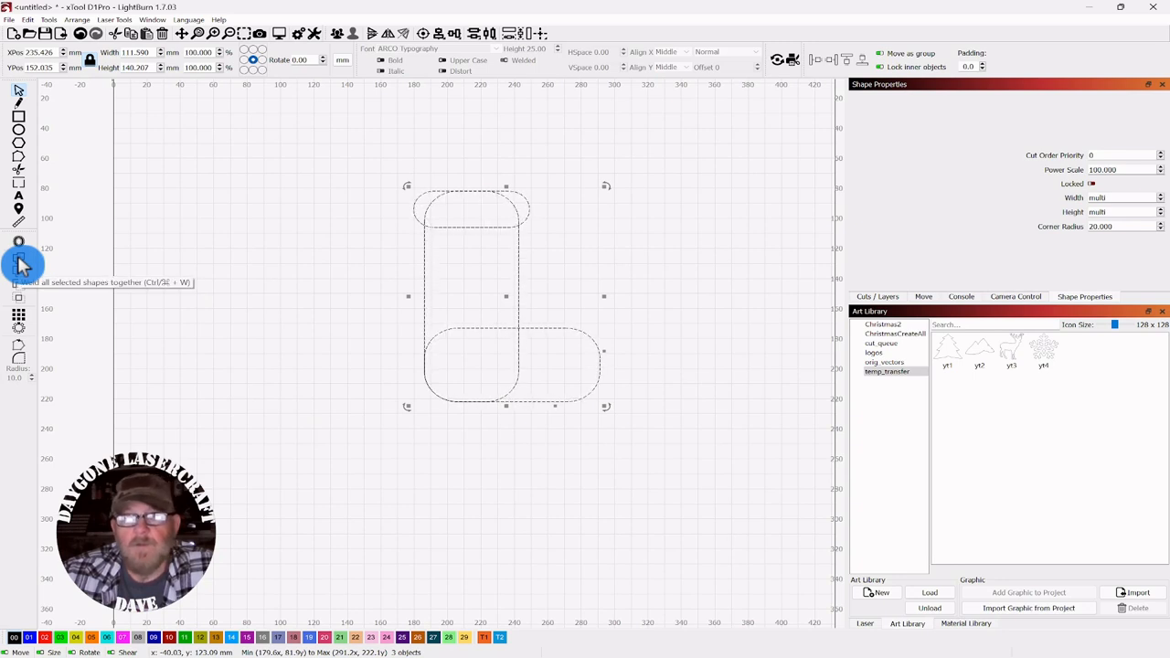
{"action": "left_click", "coordinate": [53, 21]}
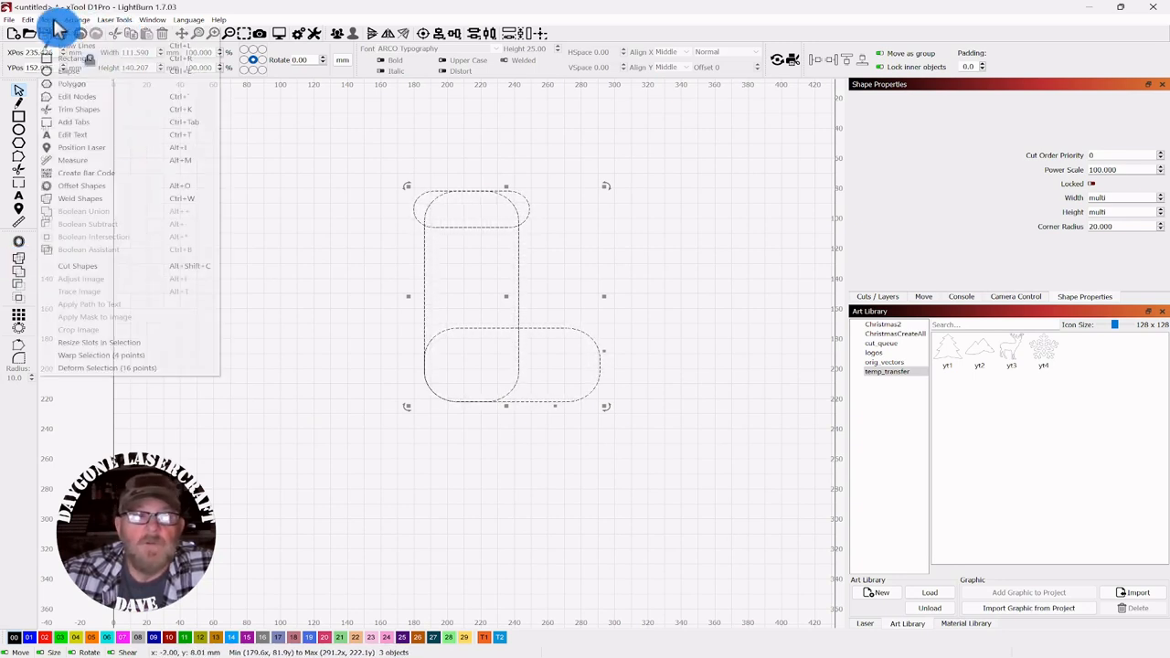
{"action": "left_click", "coordinate": [77, 198]}
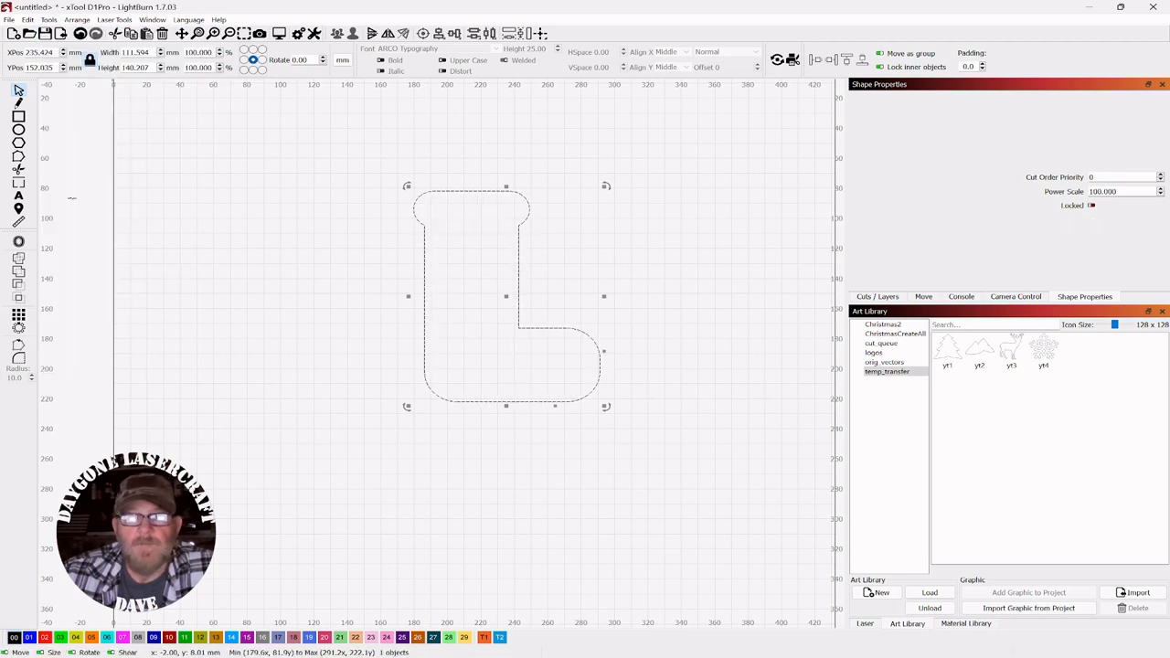
{"action": "left_click", "coordinate": [225, 287]}
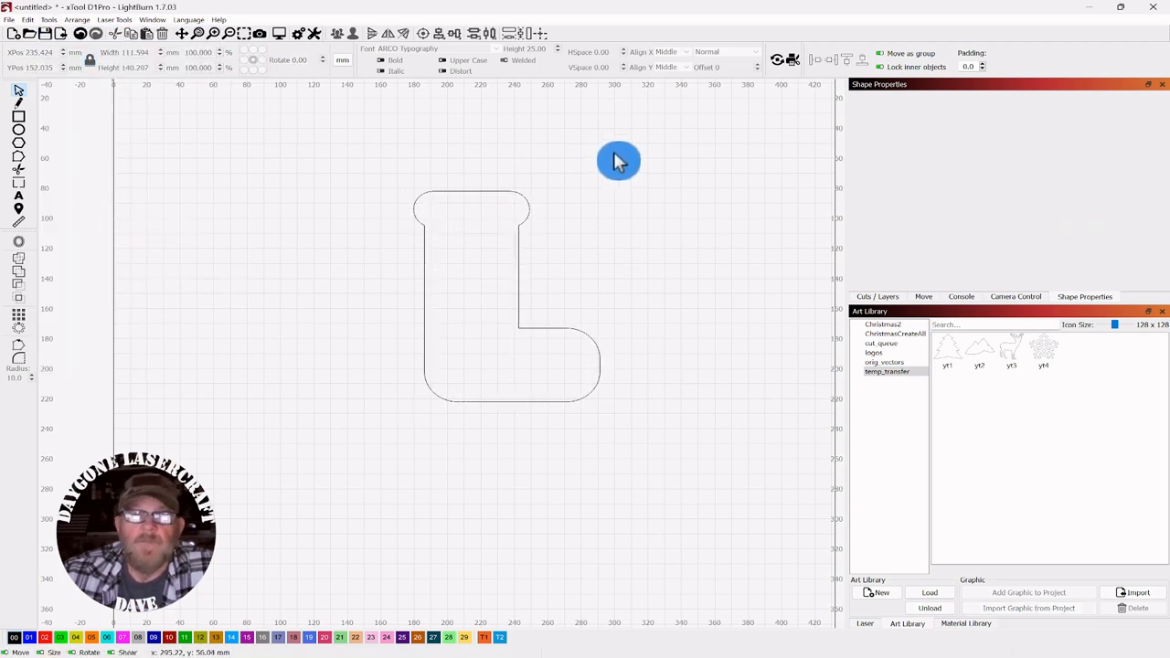
- Offset the boot outline outward by 8 mm with round corners, keeping the original outline
{"action": "left_click_drag", "start_coordinate": [633, 159], "coordinate": [394, 337]}
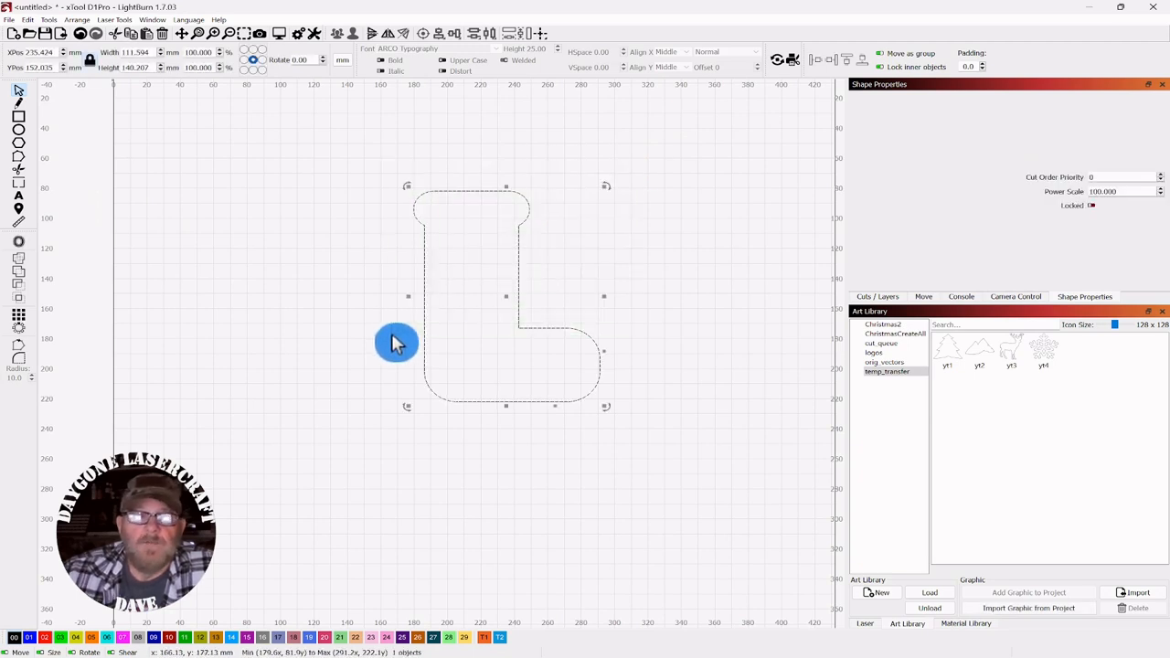
{"action": "left_click", "coordinate": [17, 243]}
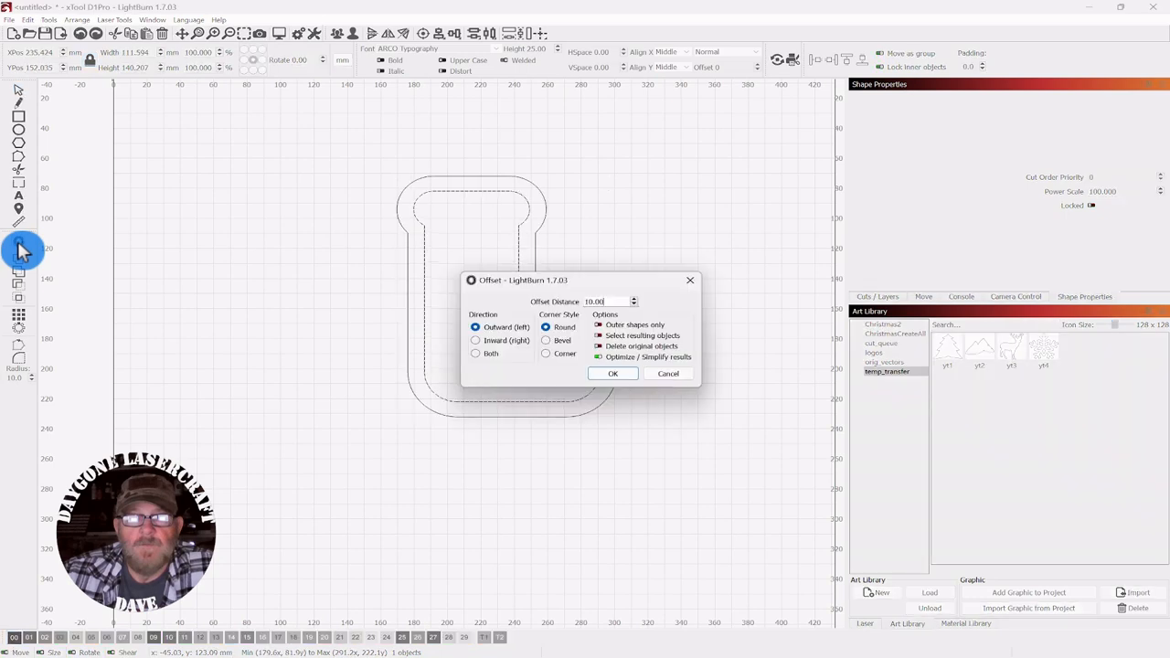
{"action": "left_click_drag", "start_coordinate": [598, 281], "coordinate": [723, 199]}
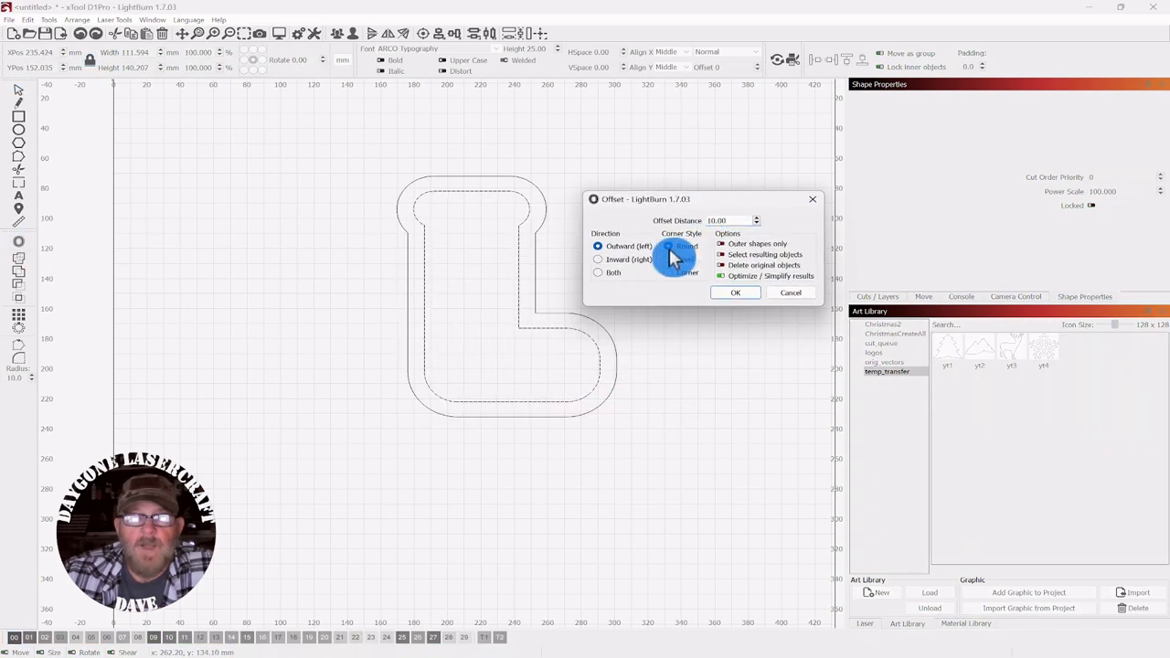
{"action": "left_click", "coordinate": [756, 225]}
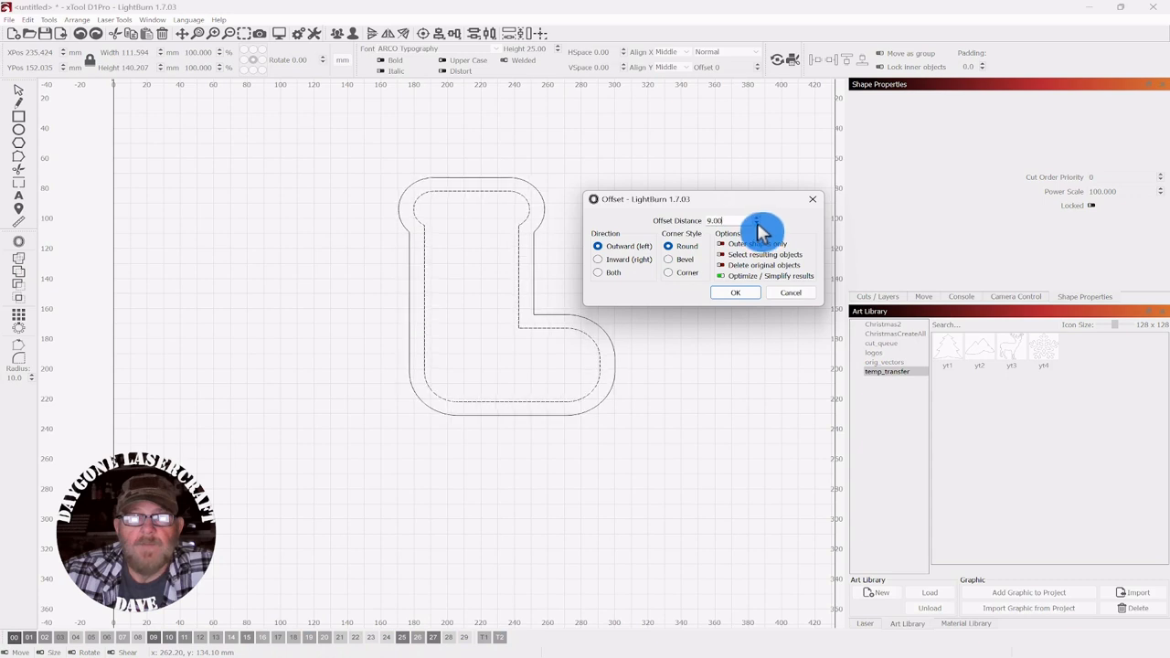
{"action": "left_click", "coordinate": [736, 294]}
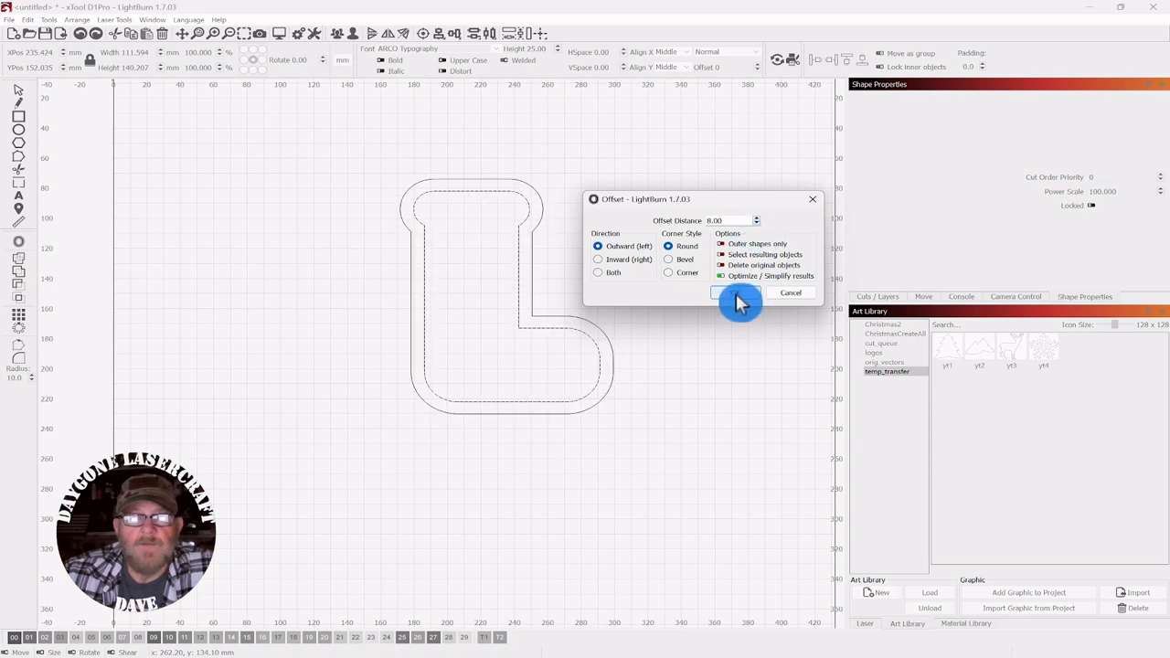
{"action": "left_click", "coordinate": [671, 280]}
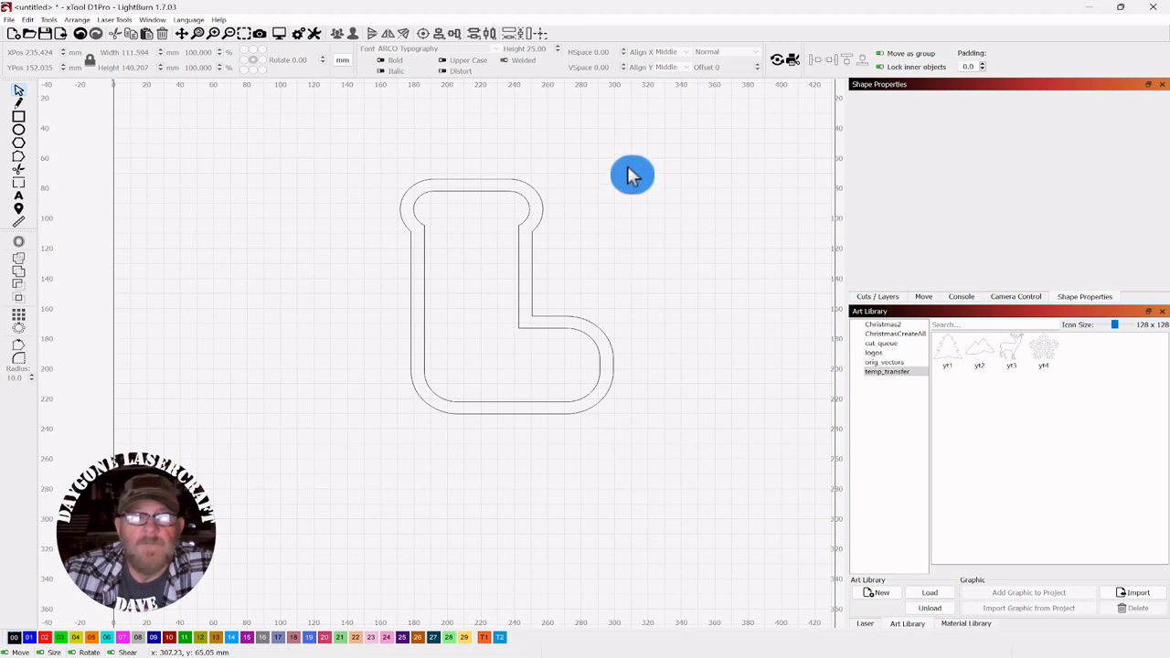
- Group the inner and outer boot outlines
{"action": "left_click_drag", "start_coordinate": [628, 159], "coordinate": [424, 302]}
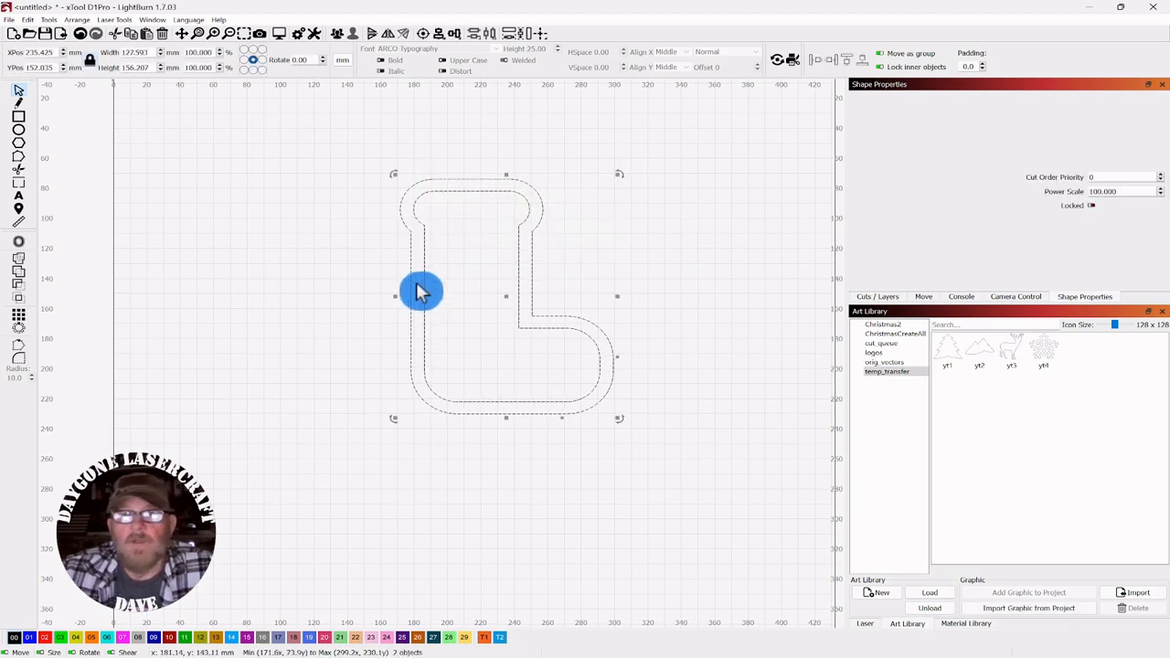
{"action": "left_click", "coordinate": [338, 37]}
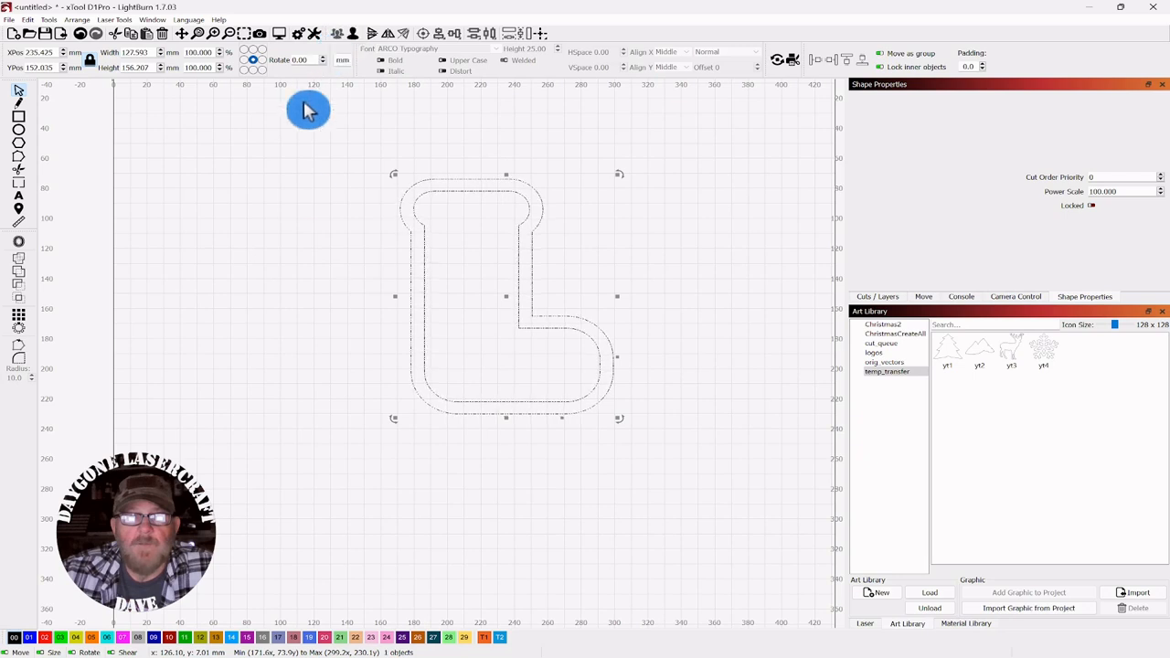
- Move the grouped boot outlines up the workspace, centring them at about X 236 mm, Y 106 mm
{"action": "left_click", "coordinate": [322, 201]}
{"action": "left_click_drag", "start_coordinate": [575, 160], "coordinate": [393, 354]}
{"action": "left_click_drag", "start_coordinate": [506, 298], "coordinate": [512, 236]}
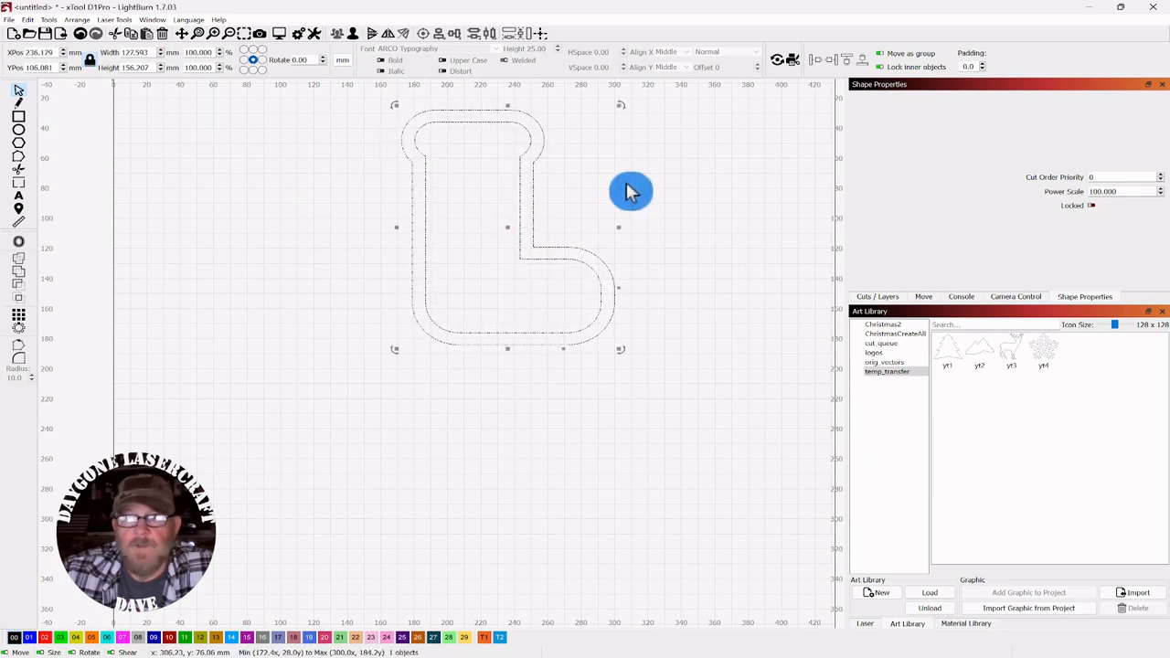
{"action": "left_click", "coordinate": [668, 197]}
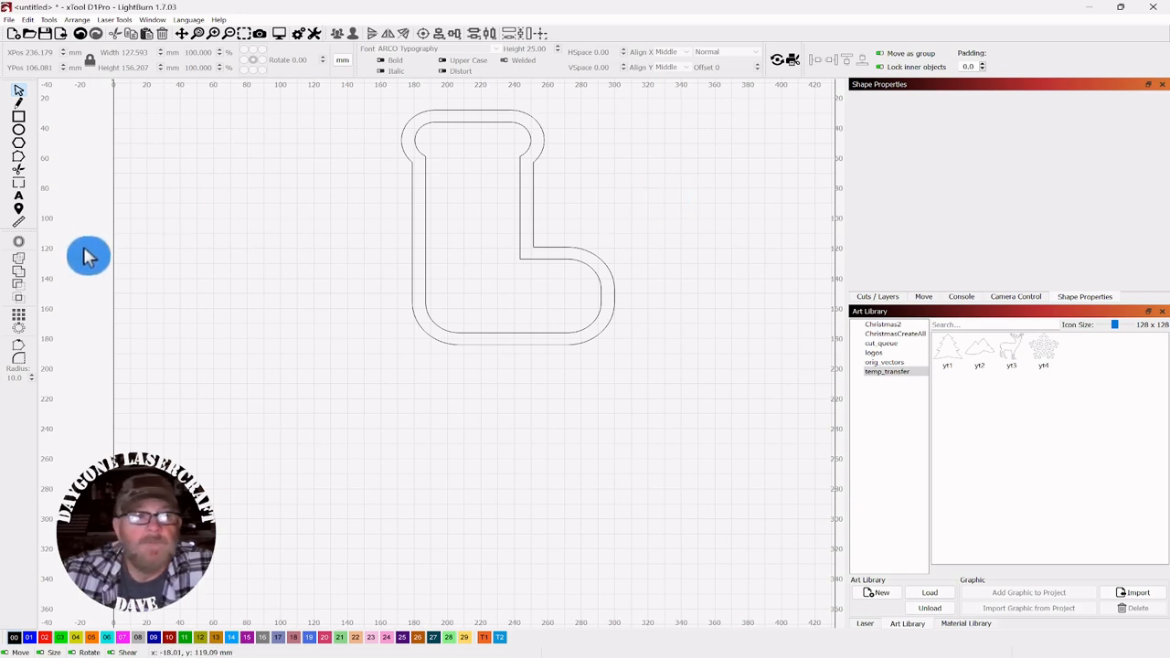
- Add the ornament's name in capital letters below the boot, using the ARCO Typography font at 25 mm height
{"action": "left_click", "coordinate": [18, 196]}
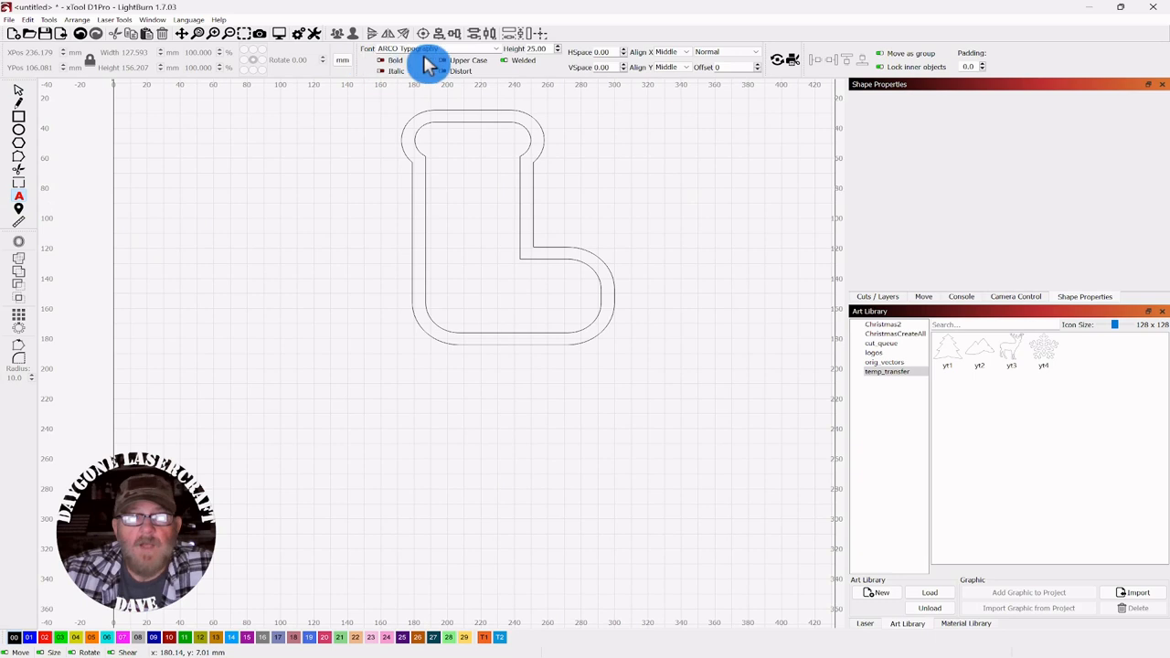
{"action": "left_click", "coordinate": [407, 399]}
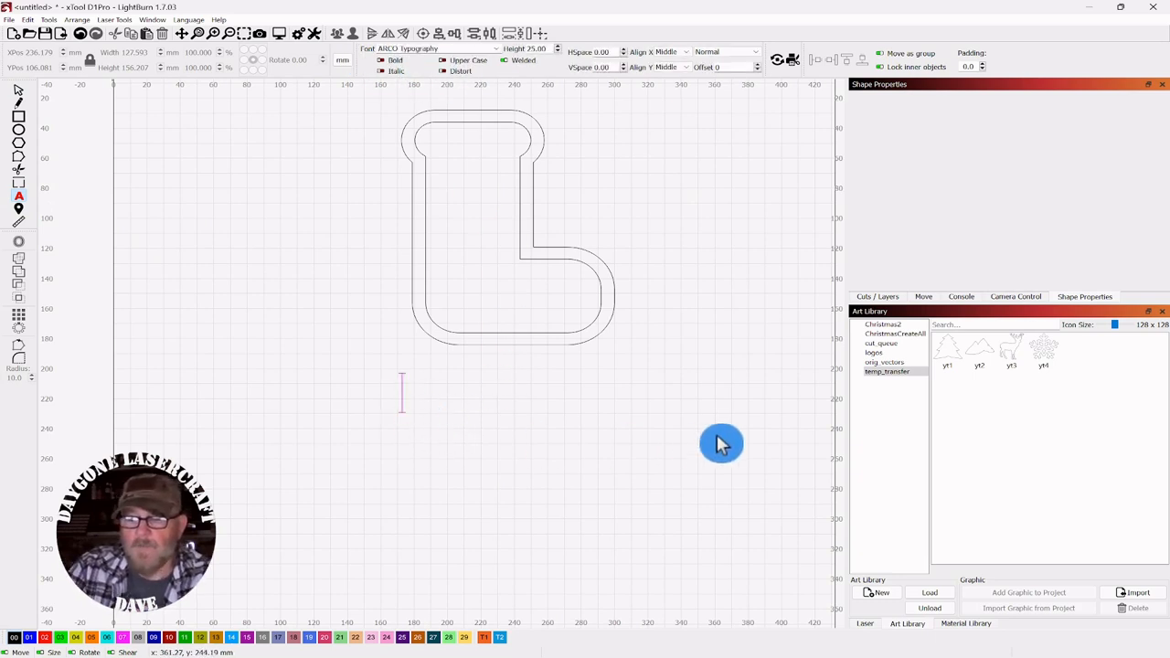
{"action": "type", "text": "ROSE"}
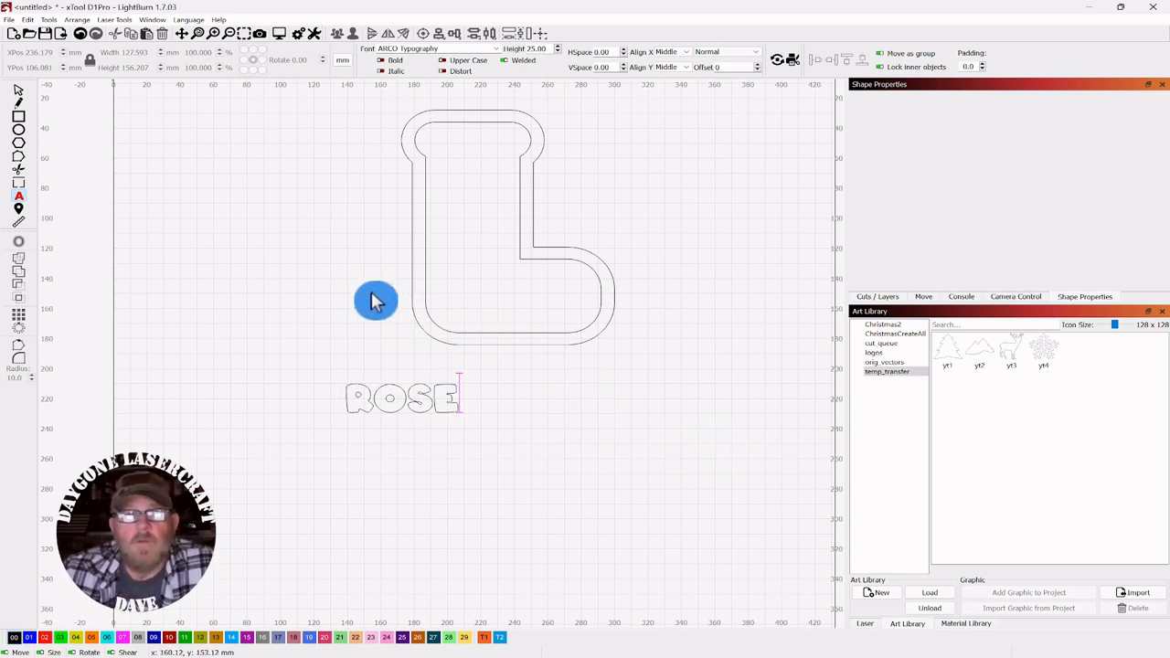
{"action": "left_click", "coordinate": [18, 93]}
- Enlarge the name text to about 119 mm by 34 mm and place it just below the boot, roughly matching the foot's width
{"action": "left_click", "coordinate": [393, 399]}
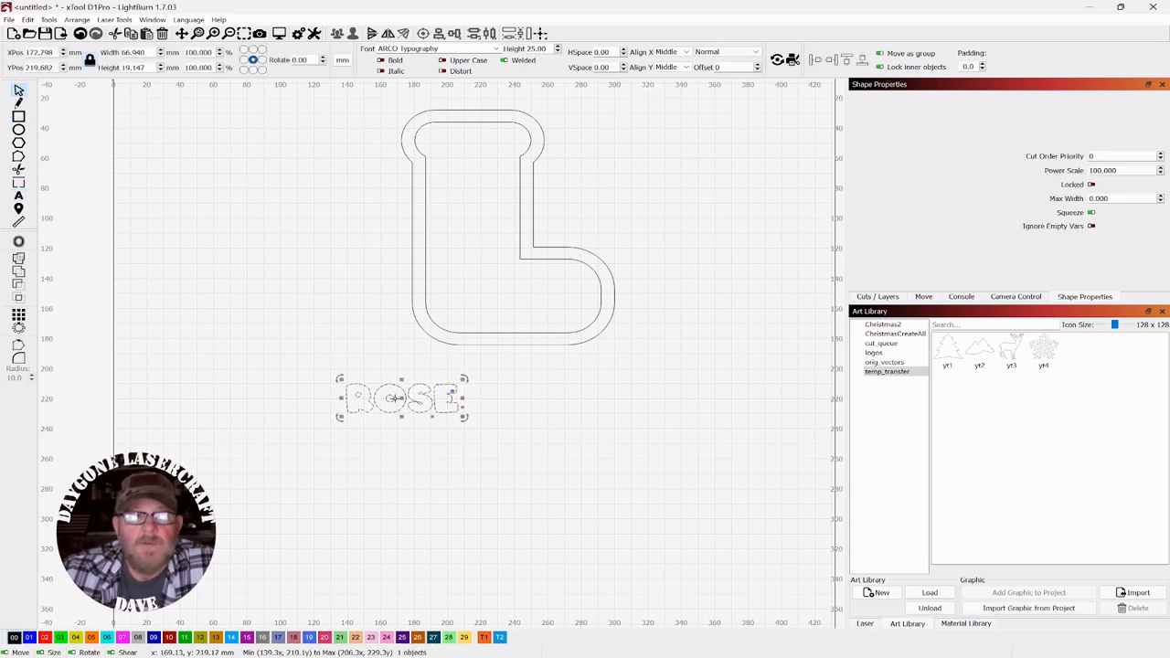
{"action": "left_click_drag", "start_coordinate": [400, 399], "coordinate": [420, 408]}
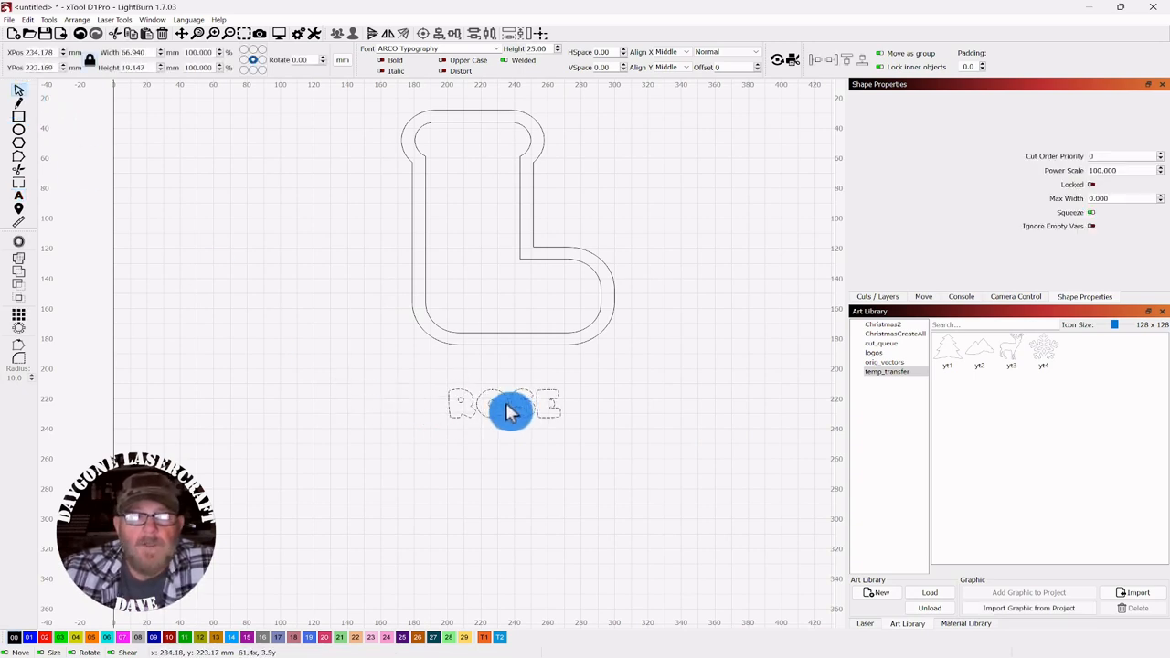
{"action": "left_click_drag", "start_coordinate": [502, 403], "coordinate": [650, 441]}
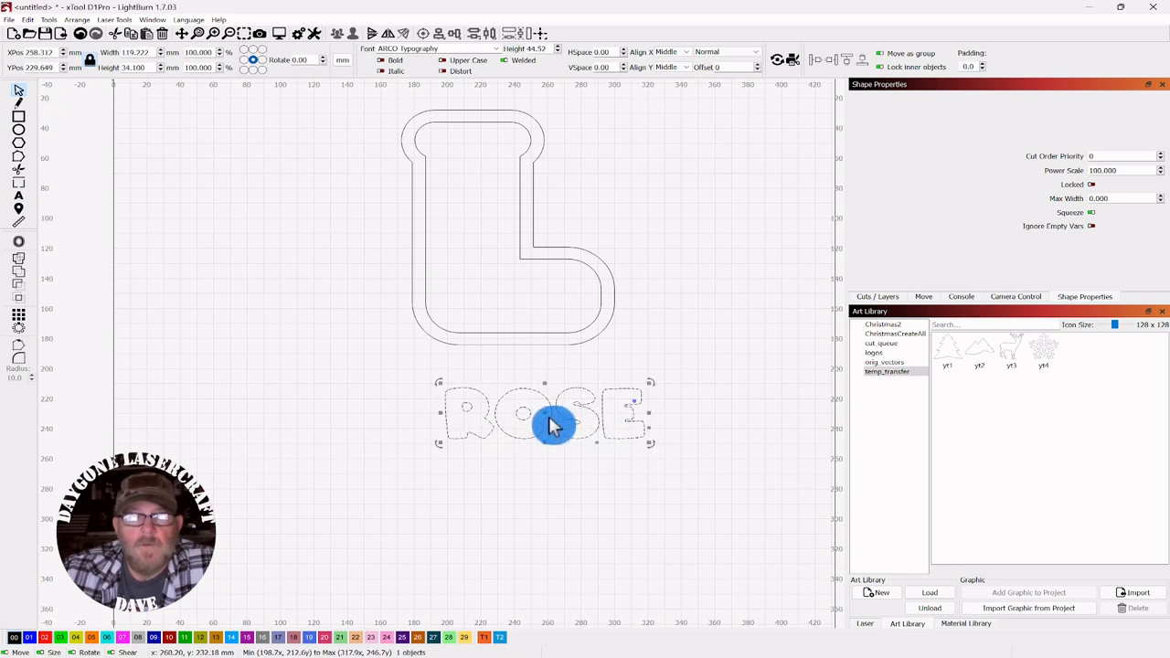
{"action": "left_click_drag", "start_coordinate": [543, 413], "coordinate": [518, 405]}
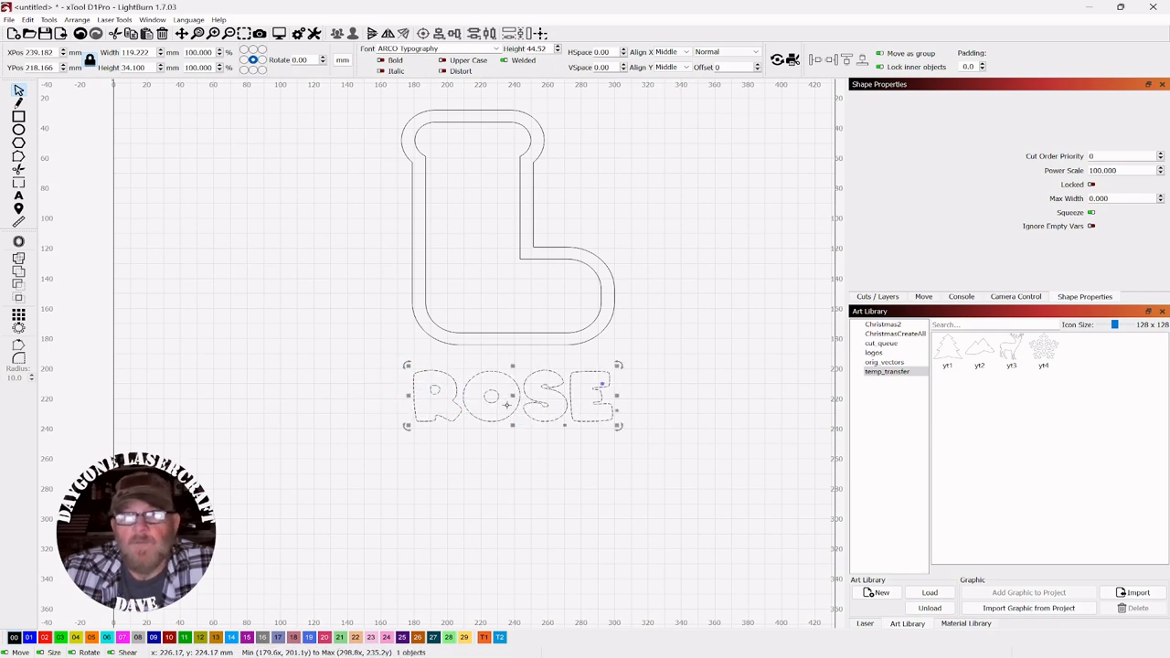
- Convert the name text to separate letter paths
{"action": "scroll", "coordinate": [539, 422], "scroll_direction": "up", "scroll_amount": 5}
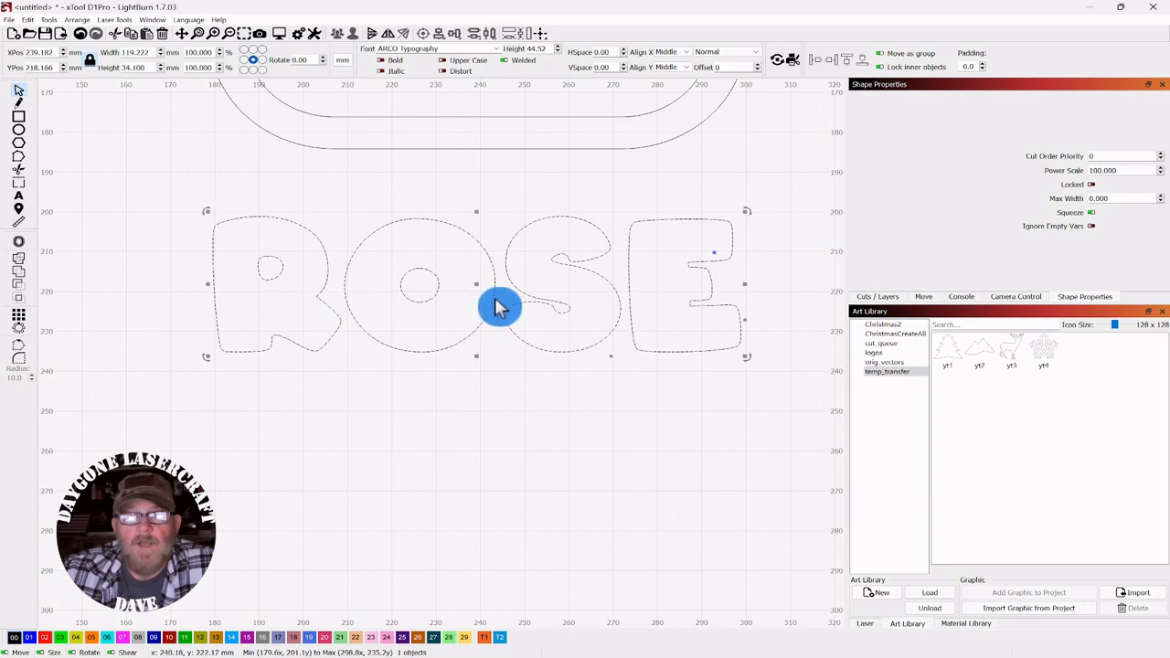
{"action": "scroll", "coordinate": [547, 322], "scroll_direction": "down", "scroll_amount": 3}
{"action": "scroll", "coordinate": [547, 329], "scroll_direction": "down", "scroll_amount": 4}
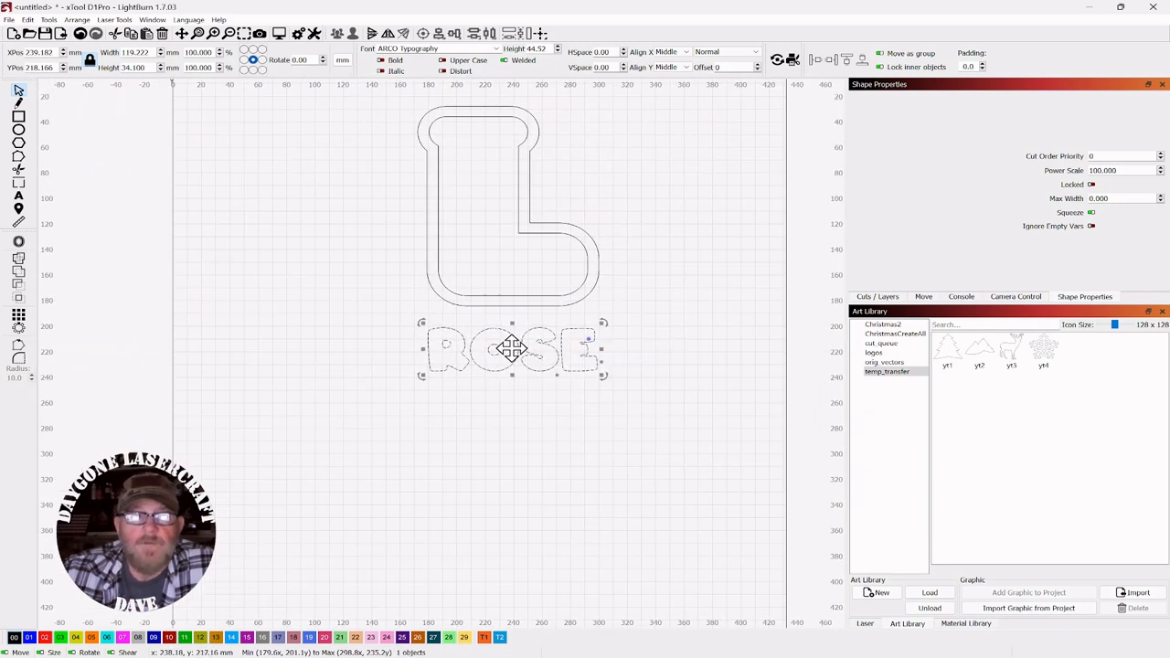
{"action": "right_click", "coordinate": [510, 347]}
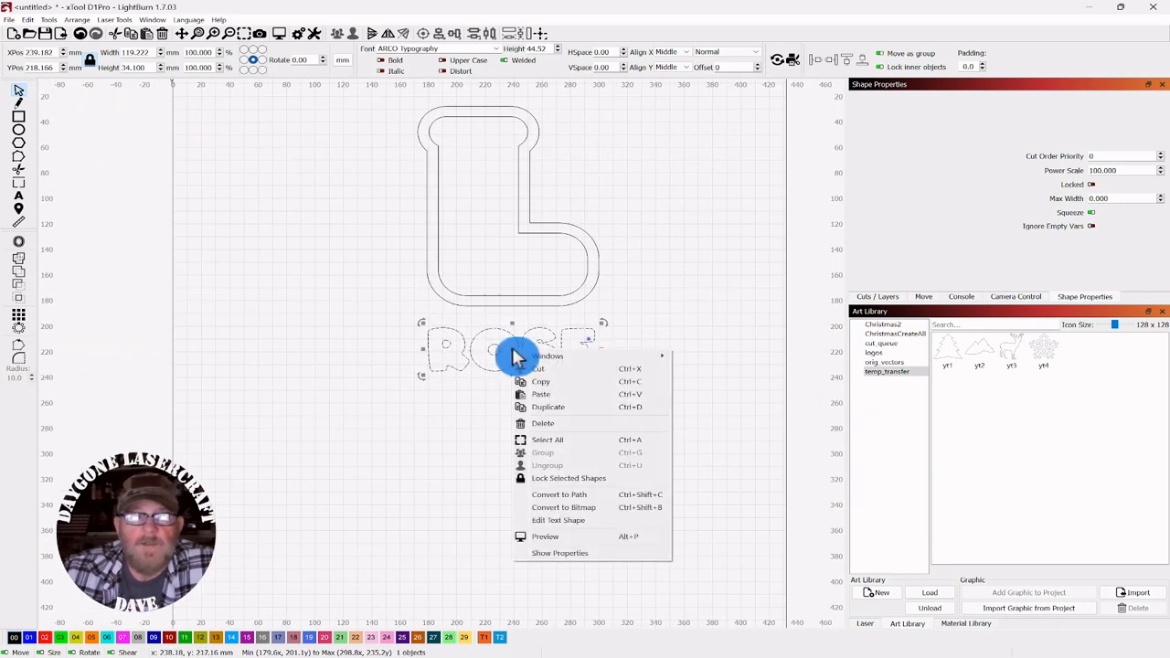
{"action": "left_click", "coordinate": [564, 498]}
{"action": "left_click", "coordinate": [493, 447]}
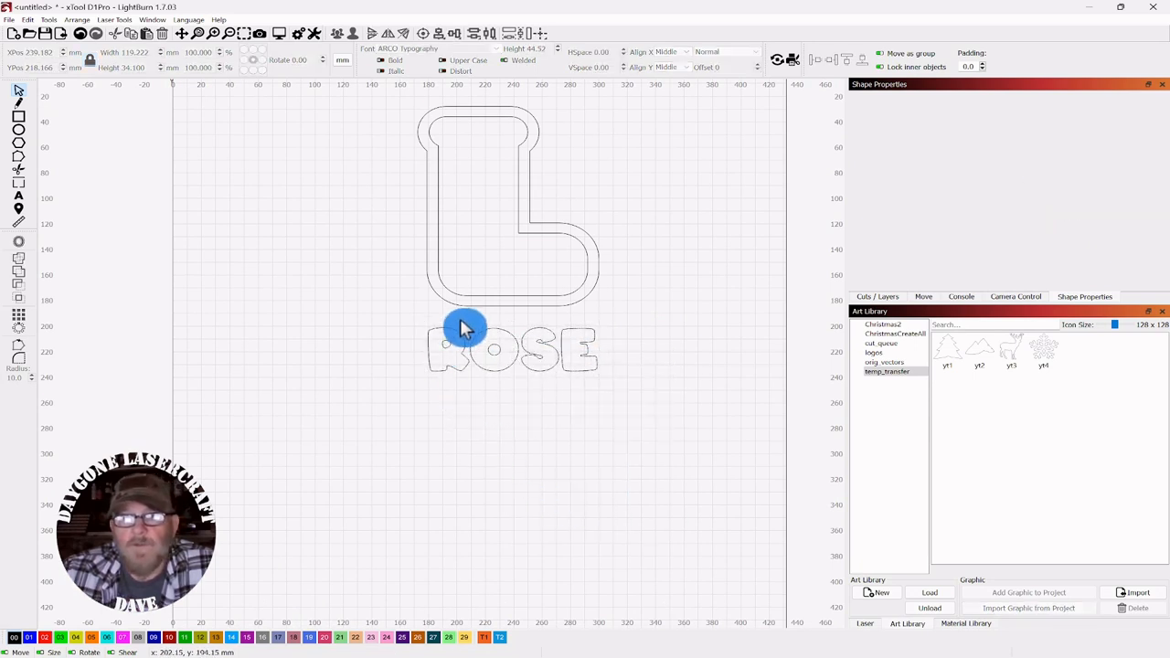
- Try moving the first letter's outer outline away from its inner hole, and undo the move
{"action": "left_click_drag", "start_coordinate": [464, 326], "coordinate": [442, 358]}
{"action": "scroll", "coordinate": [453, 352], "scroll_direction": "up", "scroll_amount": 5}
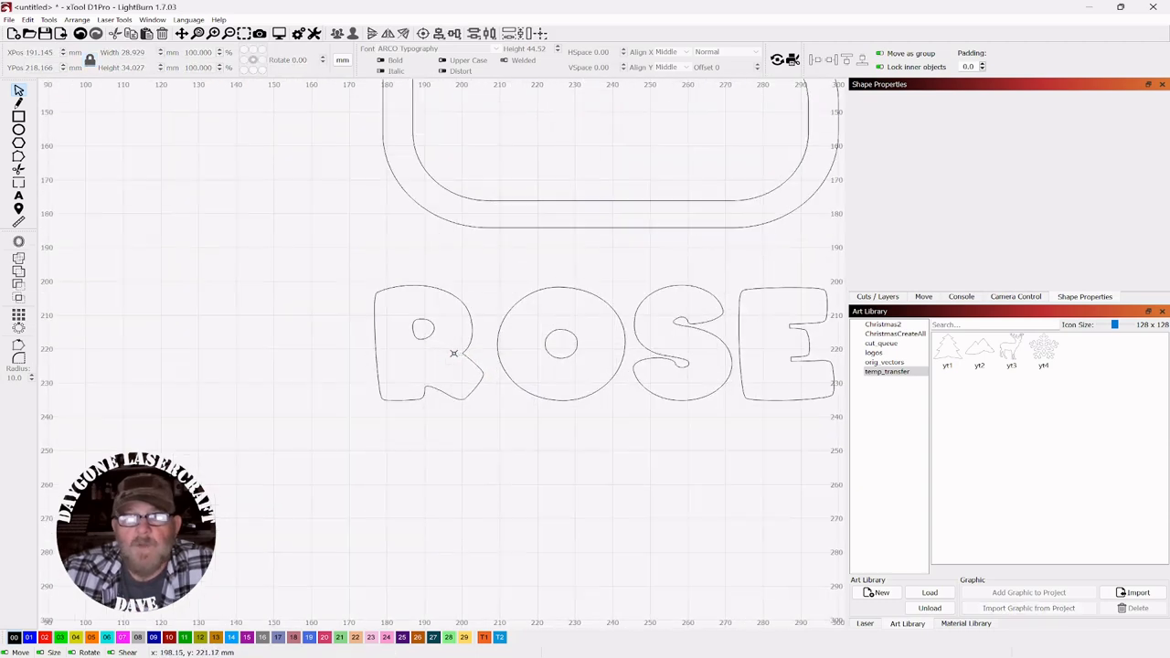
{"action": "scroll", "coordinate": [606, 432], "scroll_direction": "up", "scroll_amount": 1}
{"action": "left_click_drag", "start_coordinate": [607, 433], "coordinate": [459, 395]}
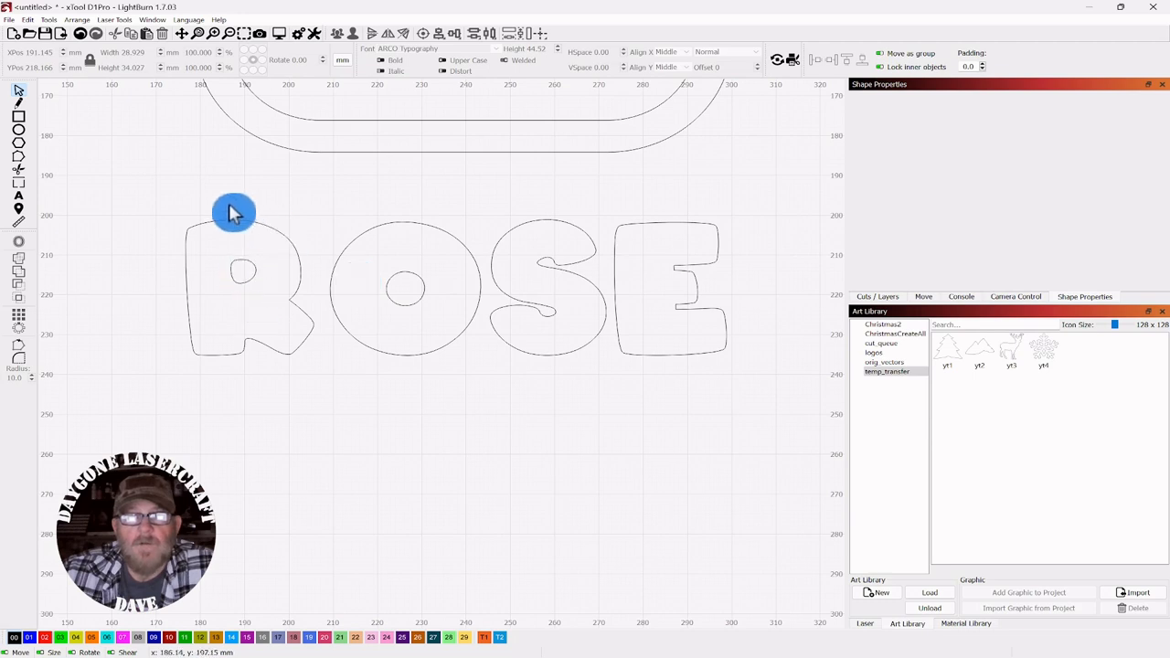
{"action": "left_click_drag", "start_coordinate": [230, 210], "coordinate": [179, 256]}
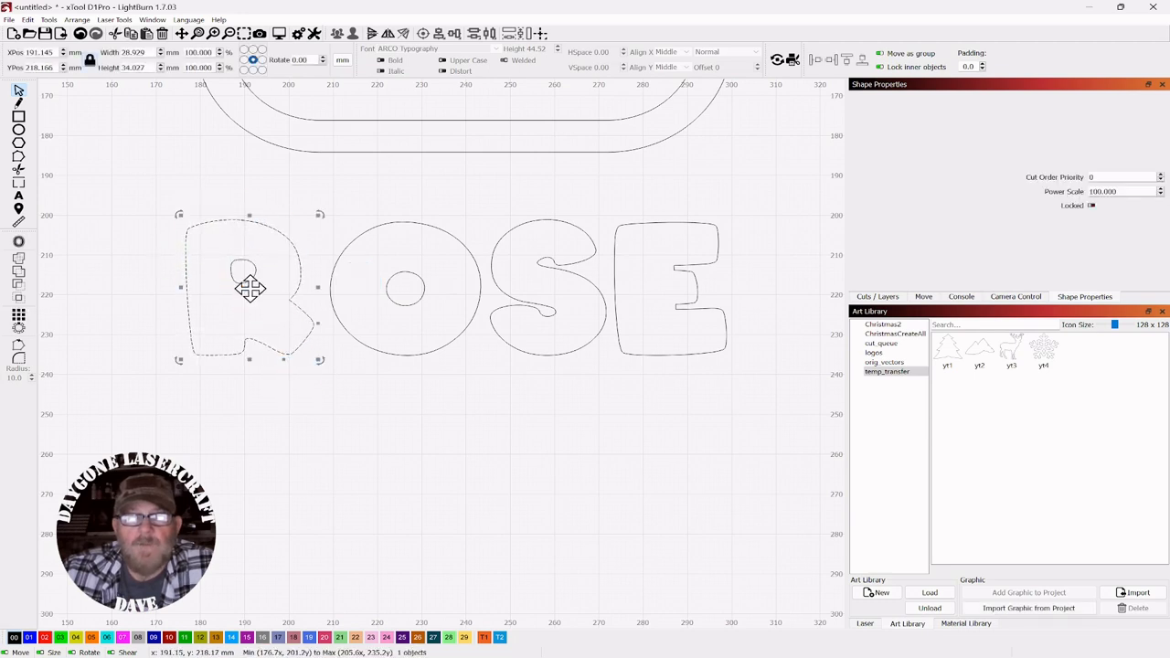
{"action": "left_click_drag", "start_coordinate": [249, 288], "coordinate": [297, 439]}
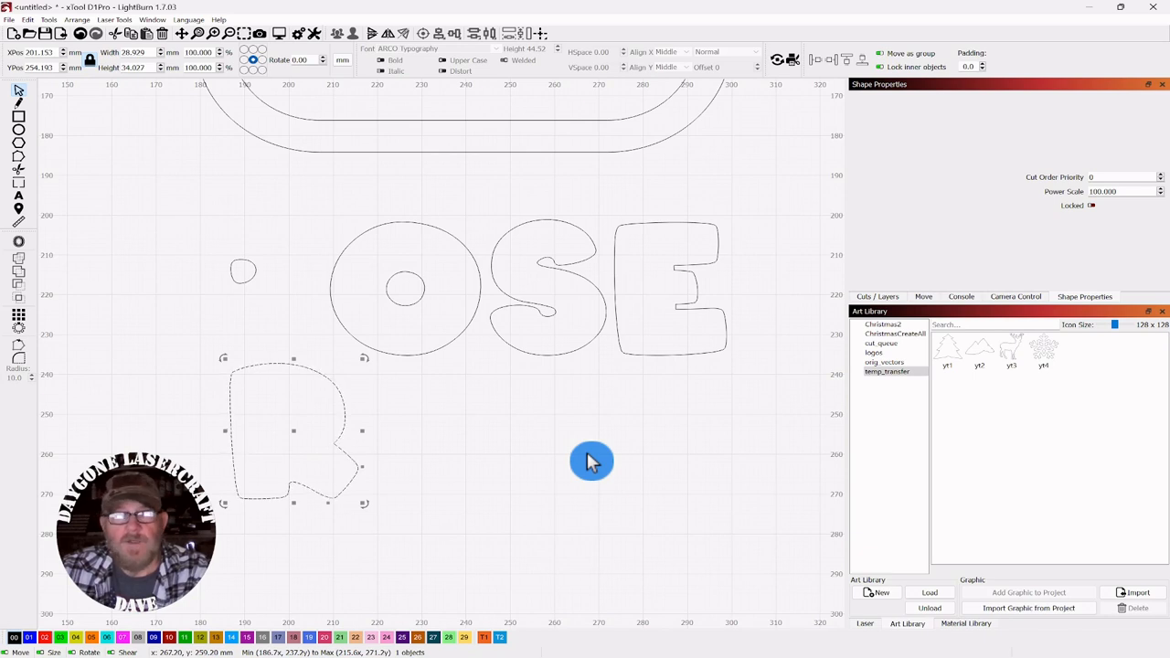
{"action": "key", "text": "ctrl+z"}
- Group the first letter's outline with its inner hole, and group the second letter's outline with its hole
{"action": "scroll", "coordinate": [507, 423], "scroll_direction": "down", "scroll_amount": 2}
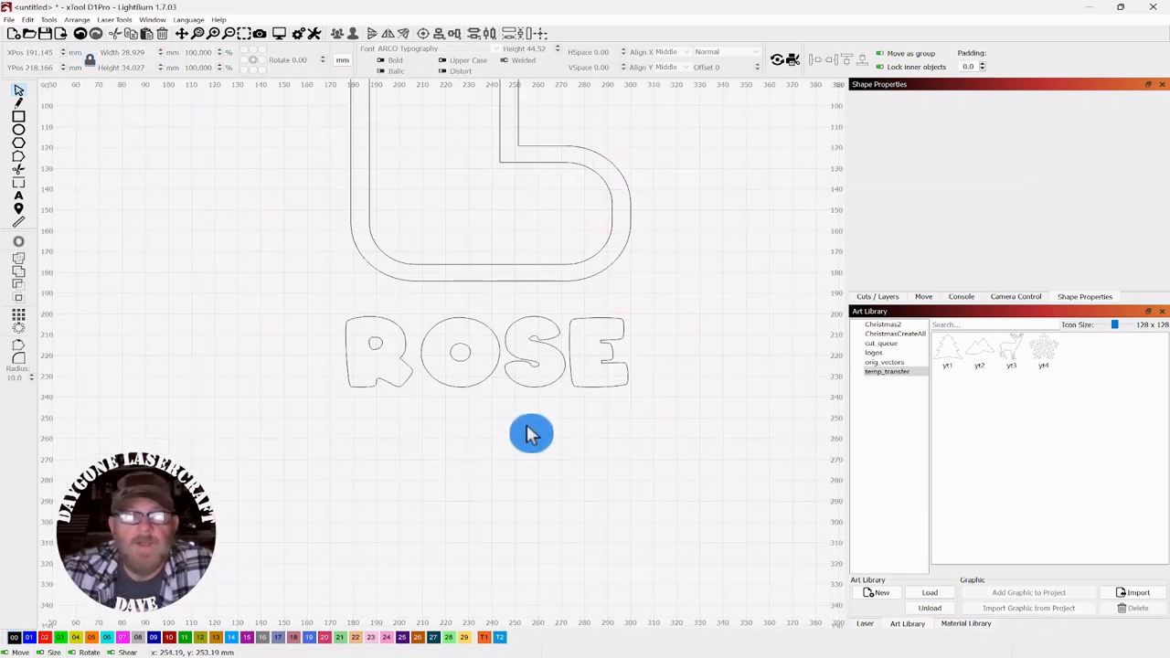
{"action": "left_click_drag", "start_coordinate": [402, 319], "coordinate": [332, 401]}
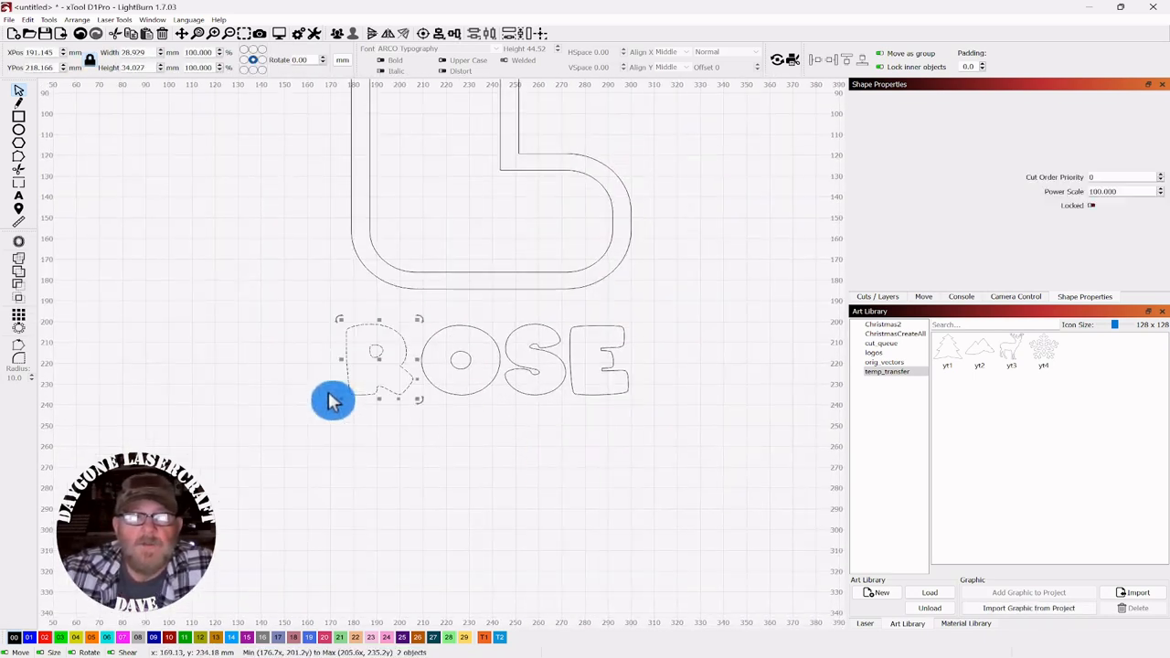
{"action": "left_click", "coordinate": [338, 36]}
{"action": "left_click", "coordinate": [575, 436]}
{"action": "left_click_drag", "start_coordinate": [491, 319], "coordinate": [445, 374]}
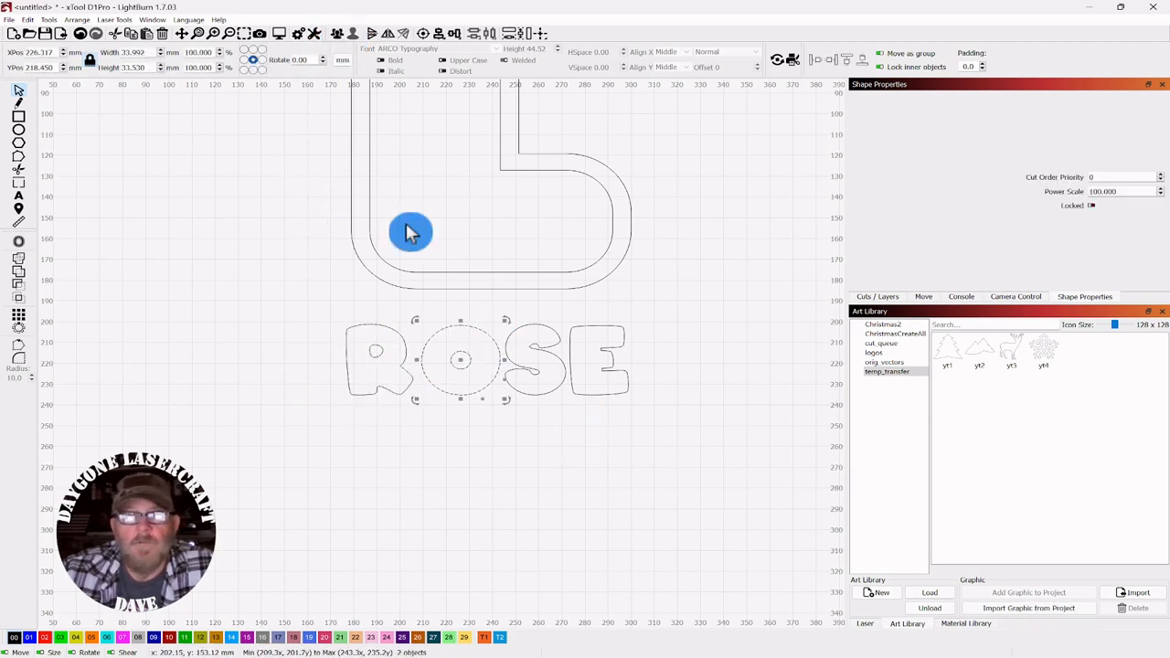
{"action": "left_click", "coordinate": [337, 35]}
{"action": "left_click", "coordinate": [649, 450]}
- Move the grouped first letter about 7 mm horizontally toward the second letter so that they overlap
{"action": "scroll", "coordinate": [654, 399], "scroll_direction": "down", "scroll_amount": 3}
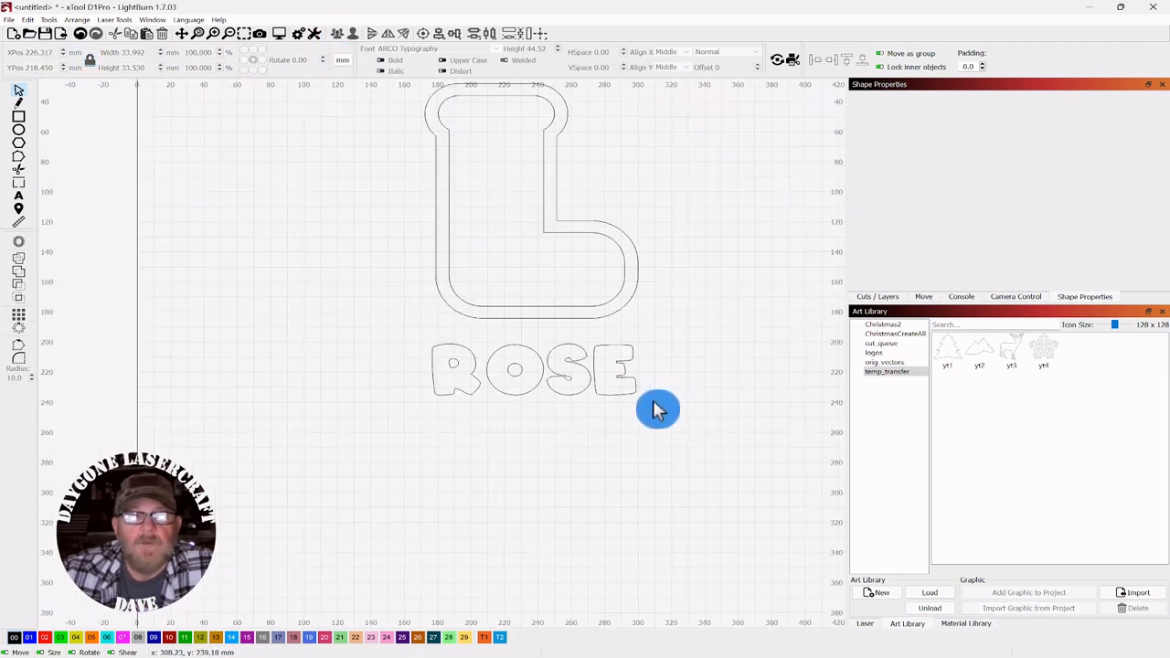
{"action": "left_click_drag", "start_coordinate": [683, 323], "coordinate": [629, 308]}
{"action": "scroll", "coordinate": [632, 321], "scroll_direction": "up", "scroll_amount": 2}
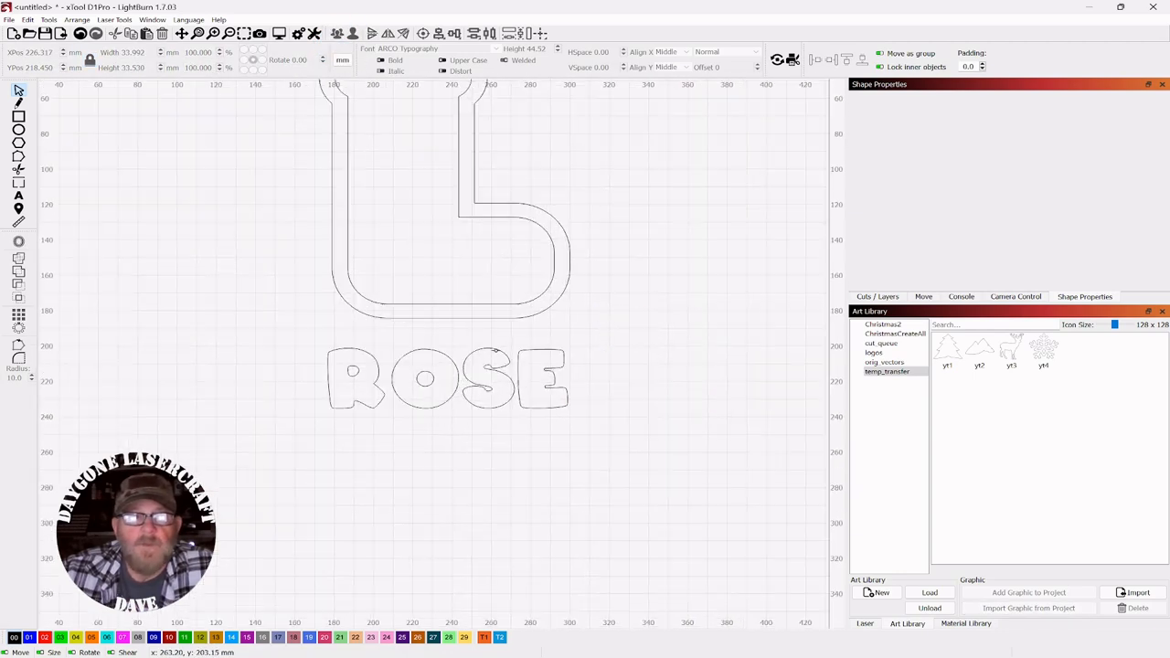
{"action": "left_click_drag", "start_coordinate": [396, 340], "coordinate": [332, 393]}
{"action": "left_click", "coordinate": [385, 453]}
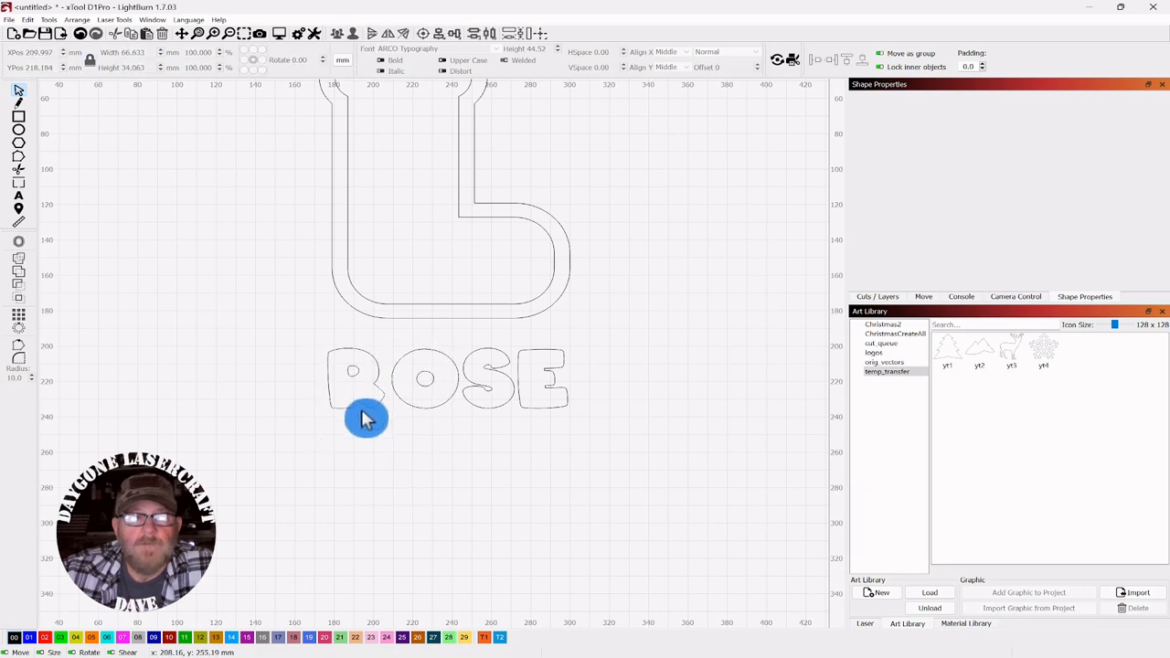
{"action": "left_click", "coordinate": [342, 384]}
{"action": "scroll", "coordinate": [355, 411], "scroll_direction": "up", "scroll_amount": 2}
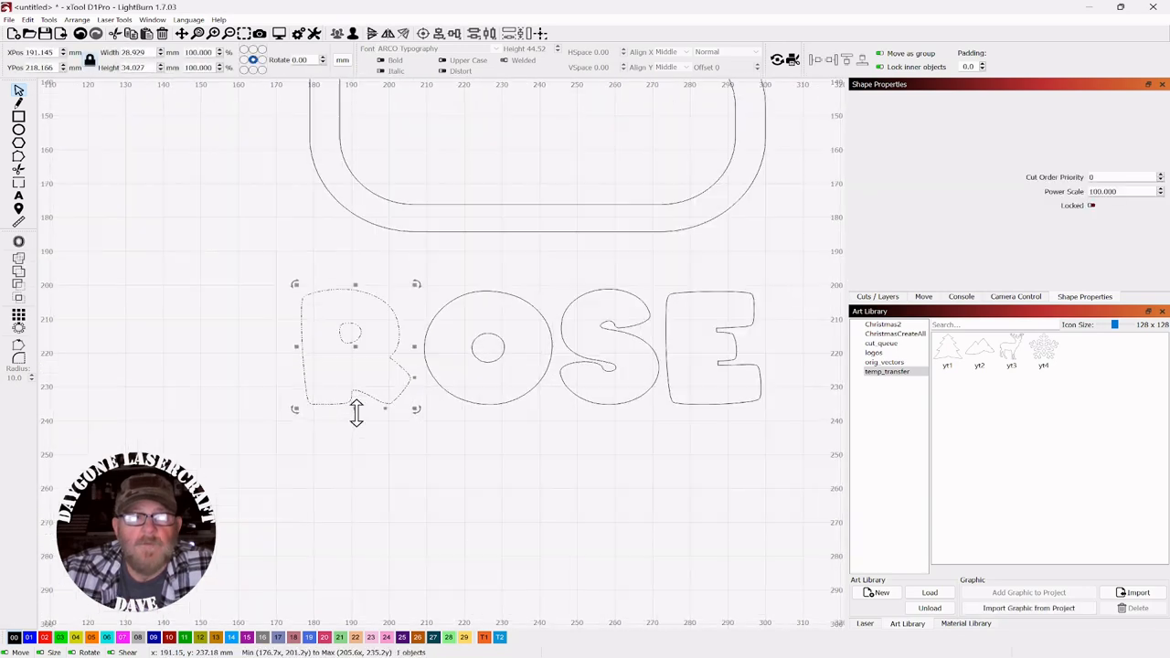
{"action": "left_click_drag", "start_coordinate": [498, 461], "coordinate": [421, 420]}
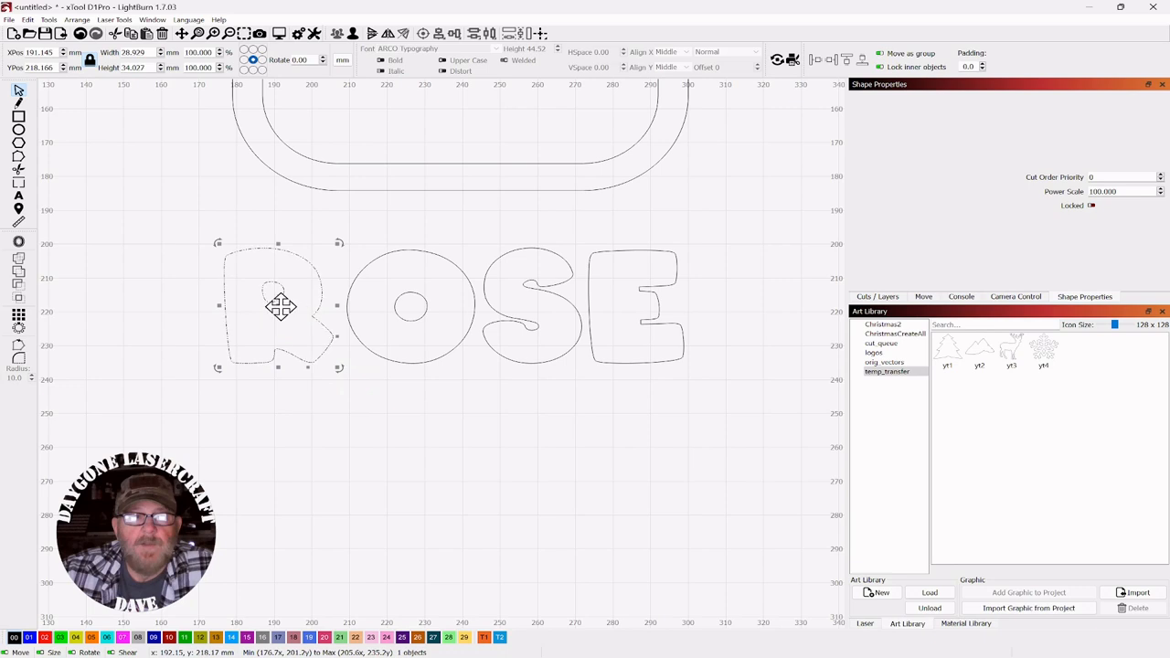
{"action": "left_click_drag", "start_coordinate": [278, 306], "coordinate": [305, 315]}
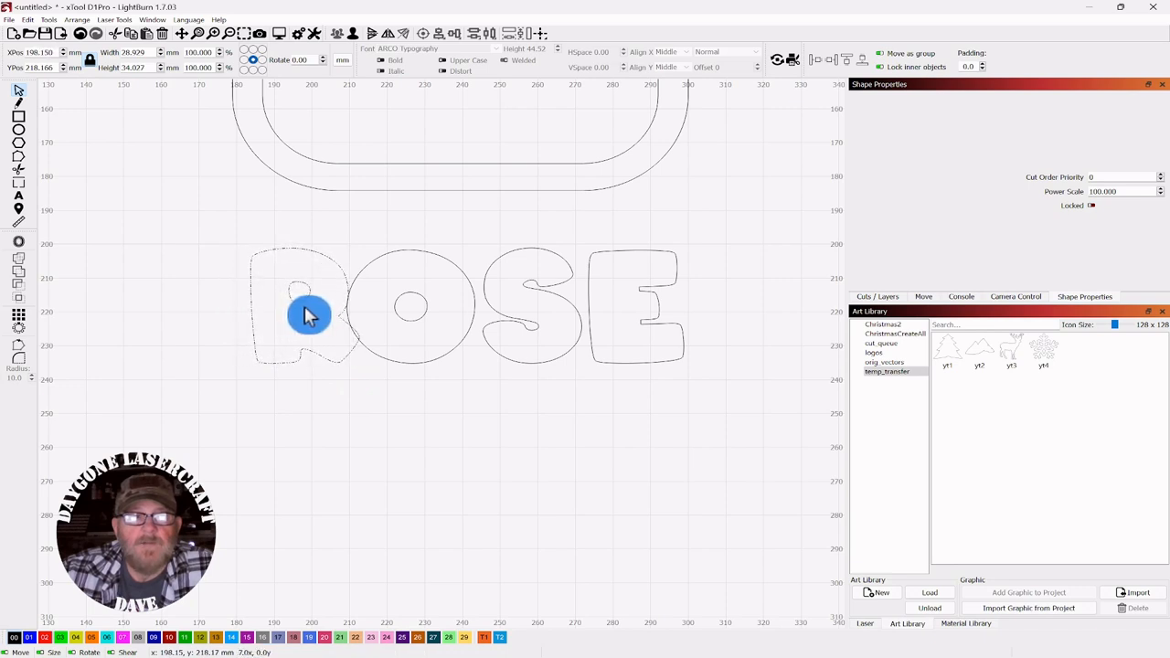
{"action": "left_click_drag", "start_coordinate": [309, 315], "coordinate": [309, 315]}
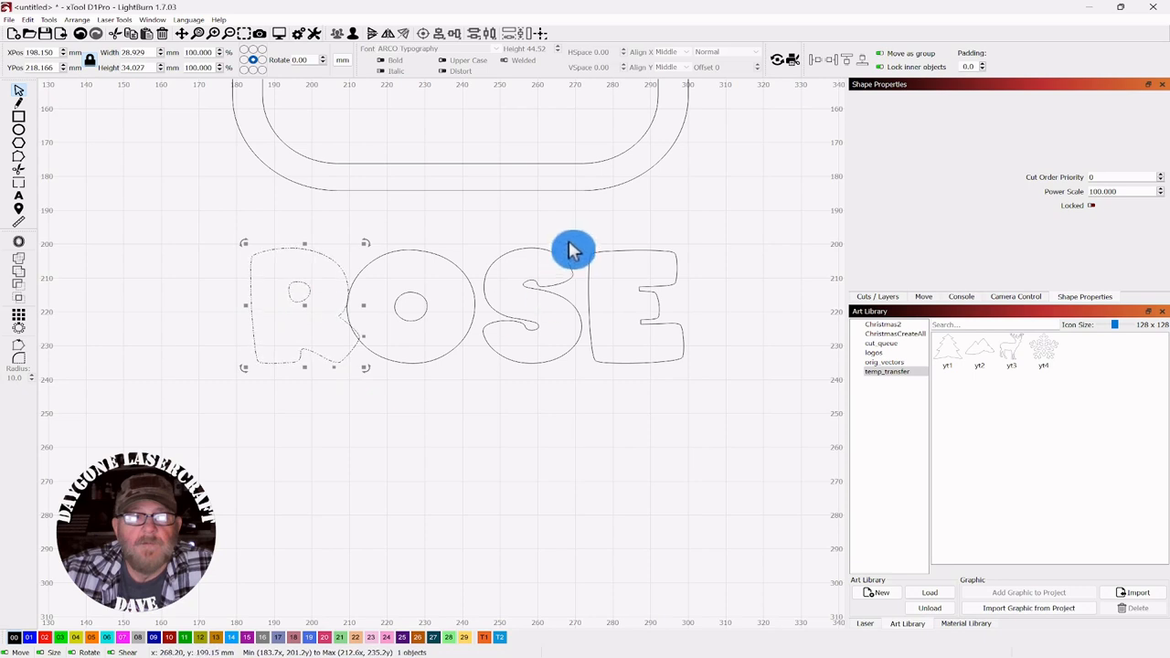
- Shift the third letter about 3.3 mm to overlap the second, and the last letter about 7 mm to overlap the third
{"action": "left_click", "coordinate": [536, 287]}
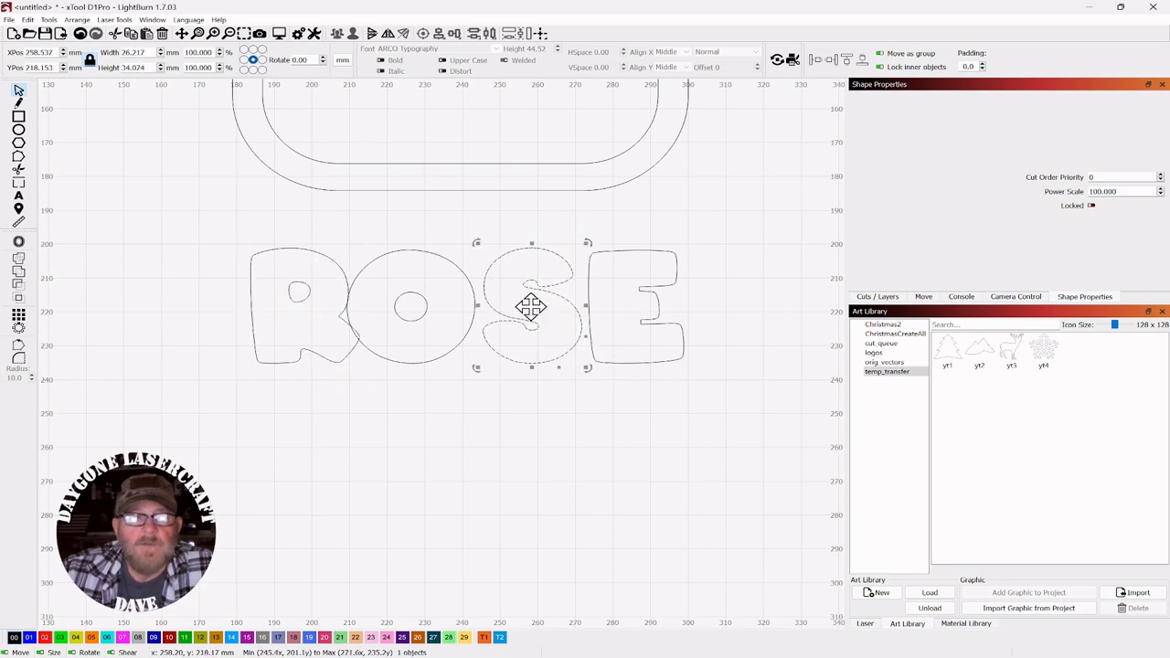
{"action": "left_click_drag", "start_coordinate": [532, 307], "coordinate": [523, 313]}
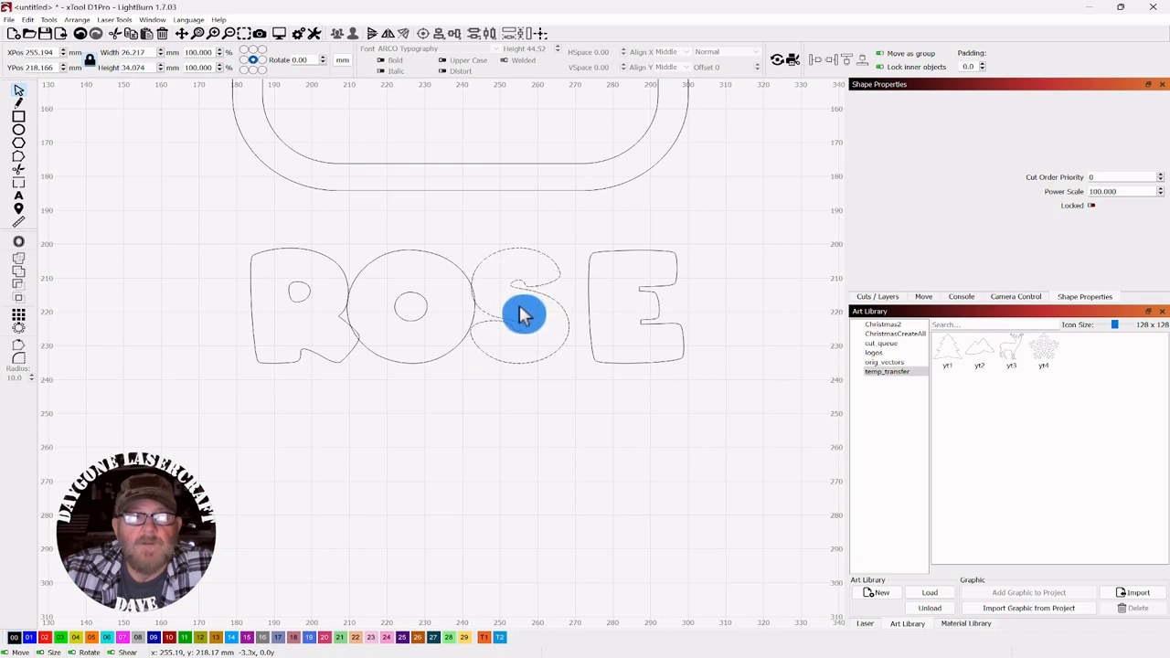
{"action": "left_click_drag", "start_coordinate": [524, 314], "coordinate": [524, 313]}
{"action": "left_click", "coordinate": [663, 267]}
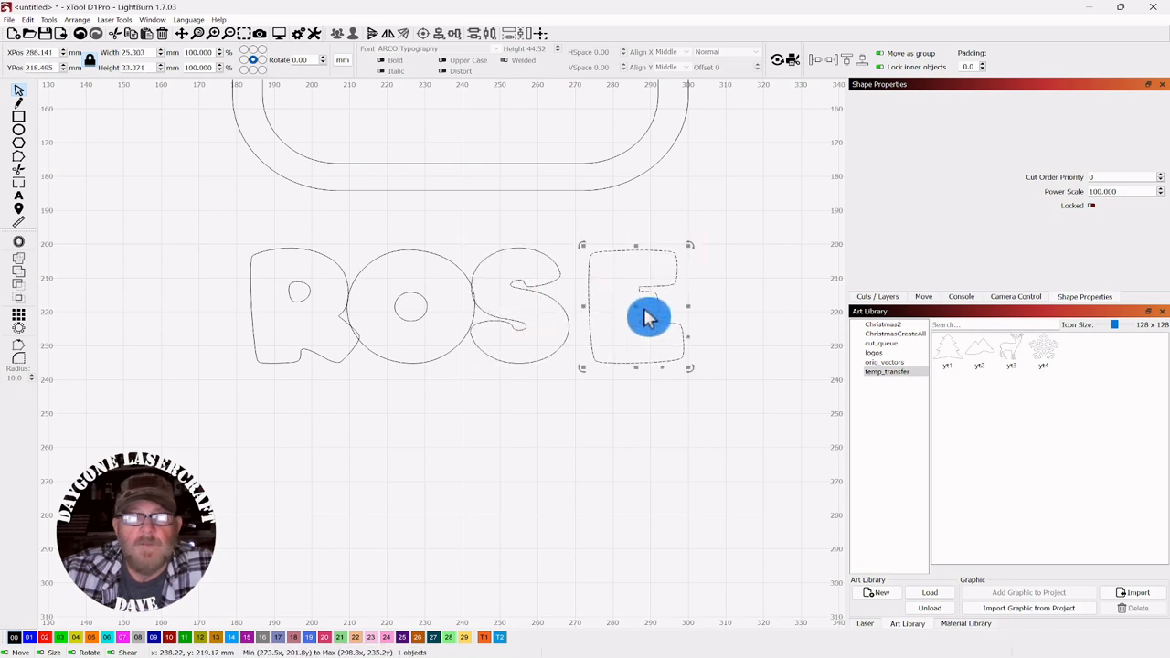
{"action": "left_click_drag", "start_coordinate": [627, 308], "coordinate": [612, 311]}
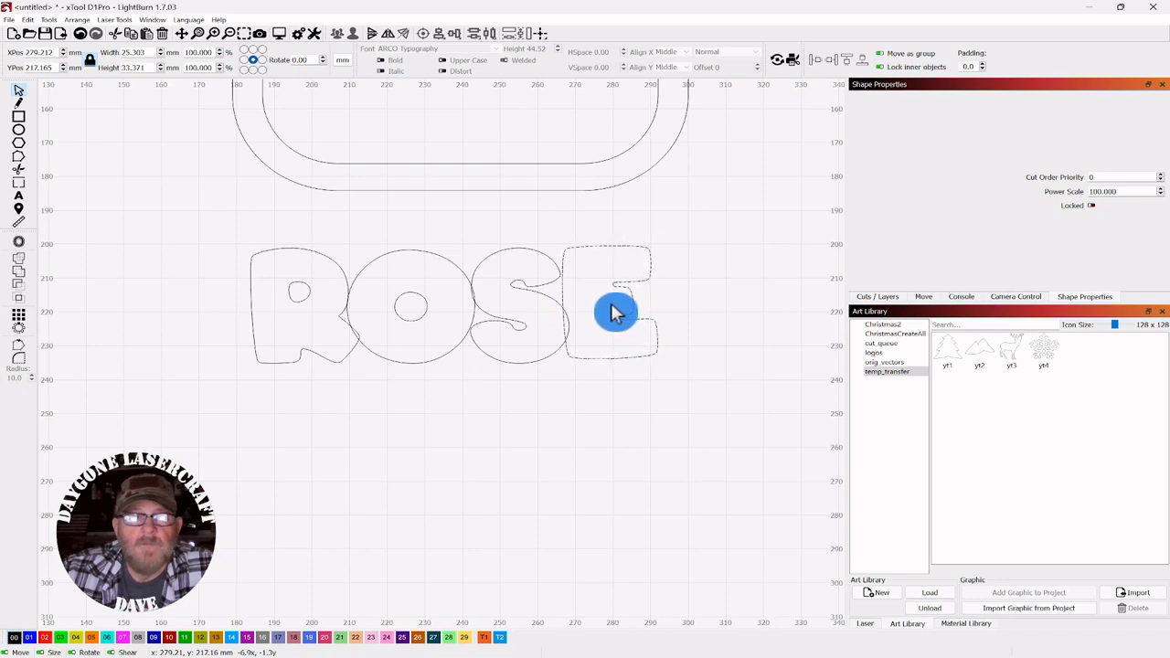
{"action": "left_click_drag", "start_coordinate": [612, 309], "coordinate": [612, 311]}
{"action": "left_click", "coordinate": [619, 407]}
- Weld the four overlapping letters into a single name shape
{"action": "left_click_drag", "start_coordinate": [688, 219], "coordinate": [228, 405]}
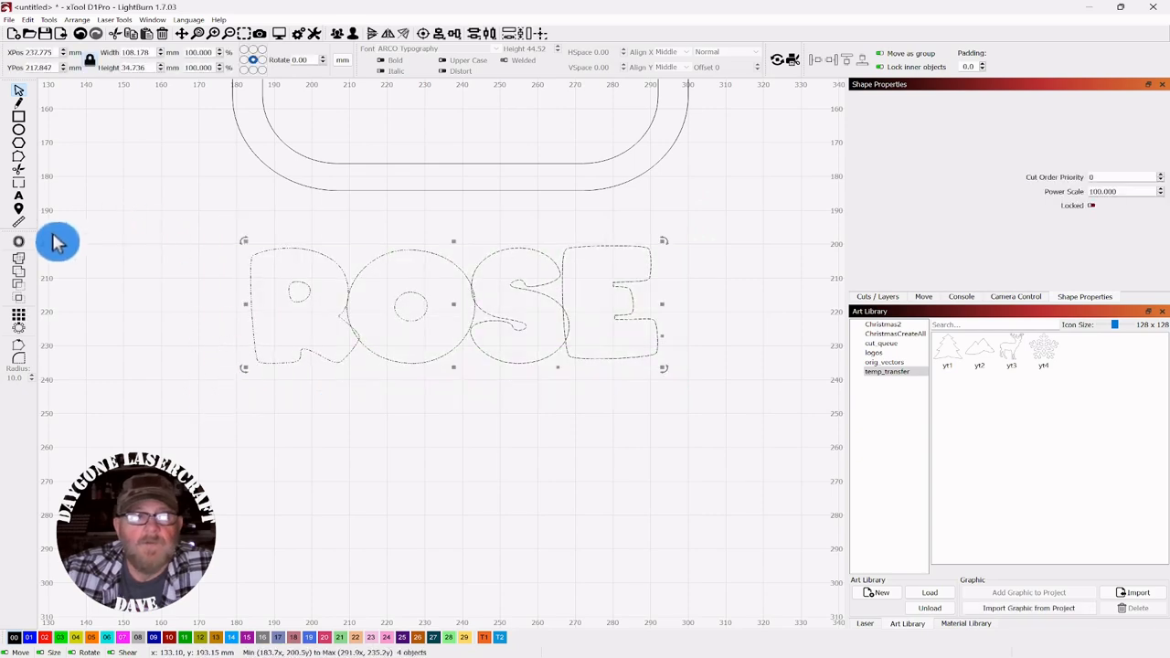
{"action": "left_click", "coordinate": [20, 258]}
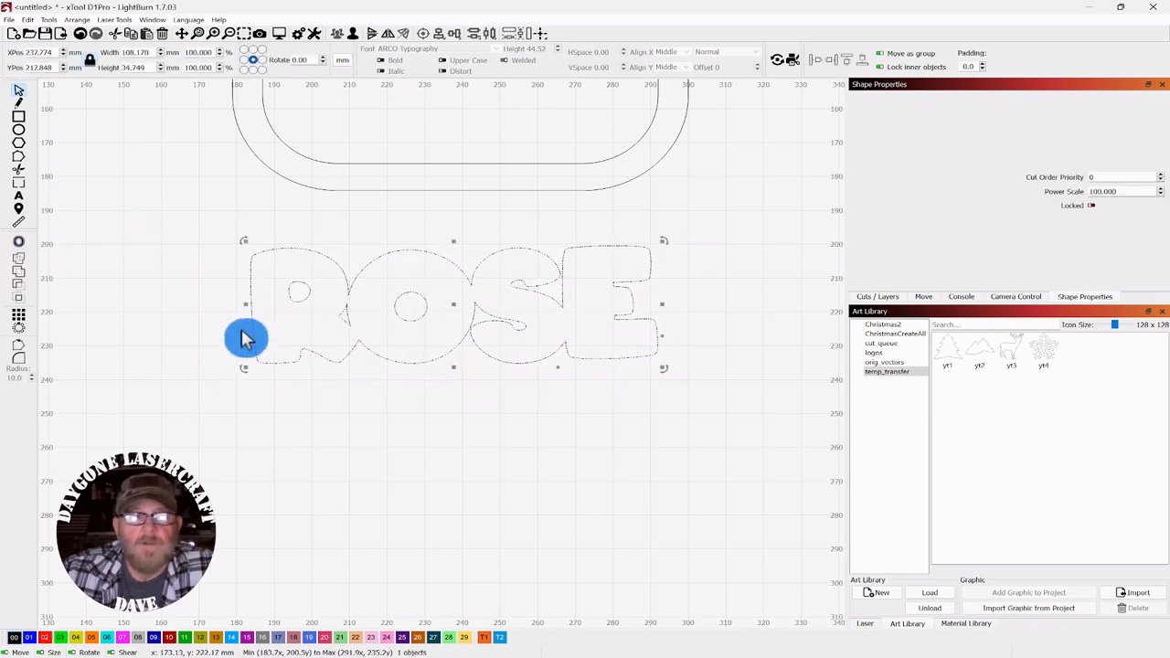
{"action": "left_click", "coordinate": [637, 444]}
- Place the welded name across the boot's foot, centred at about X 240 mm, Y 151 mm
{"action": "scroll", "coordinate": [637, 444], "scroll_direction": "down", "scroll_amount": 5}
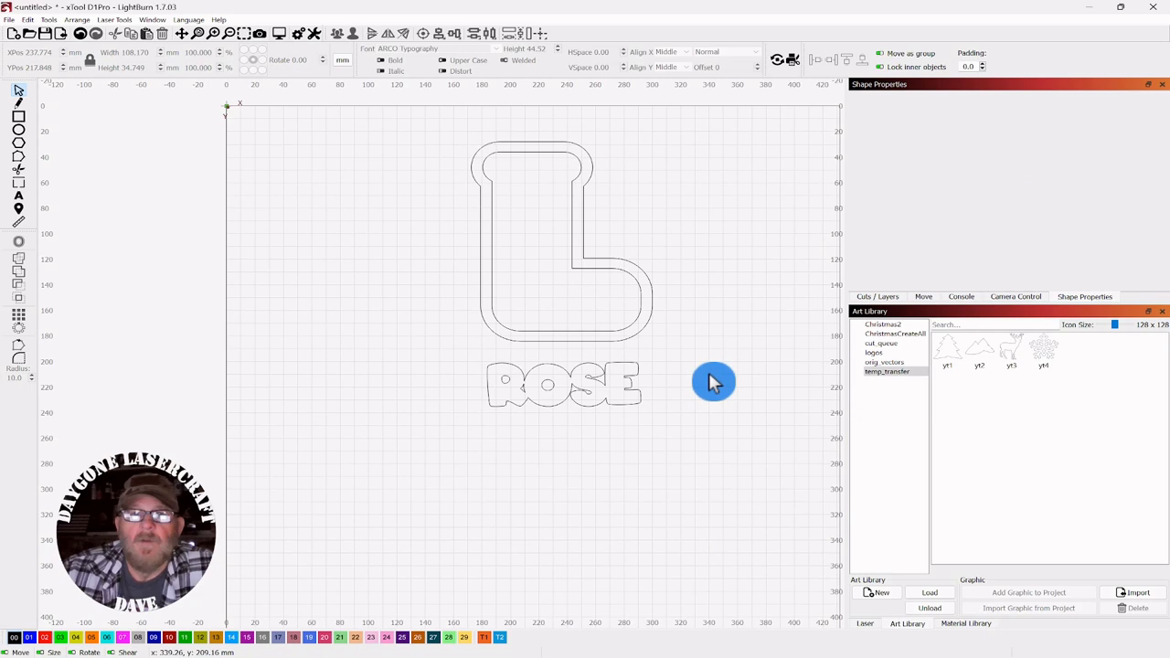
{"action": "left_click_drag", "start_coordinate": [710, 376], "coordinate": [524, 303]}
{"action": "scroll", "coordinate": [600, 365], "scroll_direction": "up", "scroll_amount": 3}
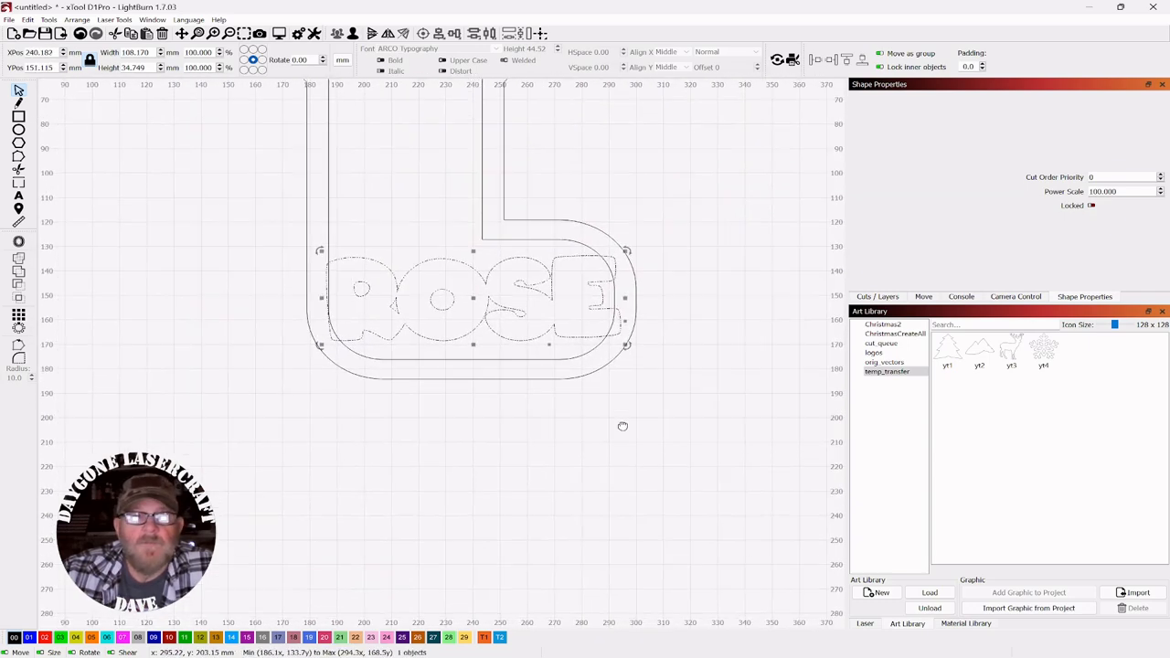
- Adjust the welded name on the foot to about X 238 mm, Y 151 mm and place a duplicate 70 mm below it
{"action": "left_click_drag", "start_coordinate": [474, 300], "coordinate": [470, 306]}
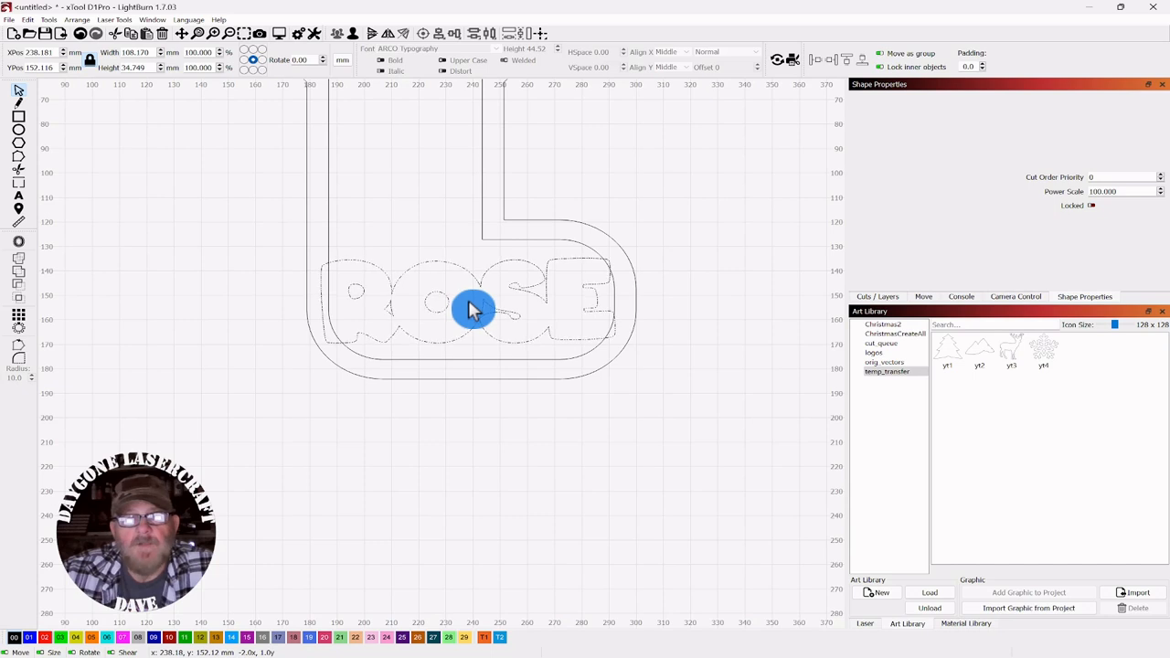
{"action": "left_click_drag", "start_coordinate": [473, 309], "coordinate": [474, 309]}
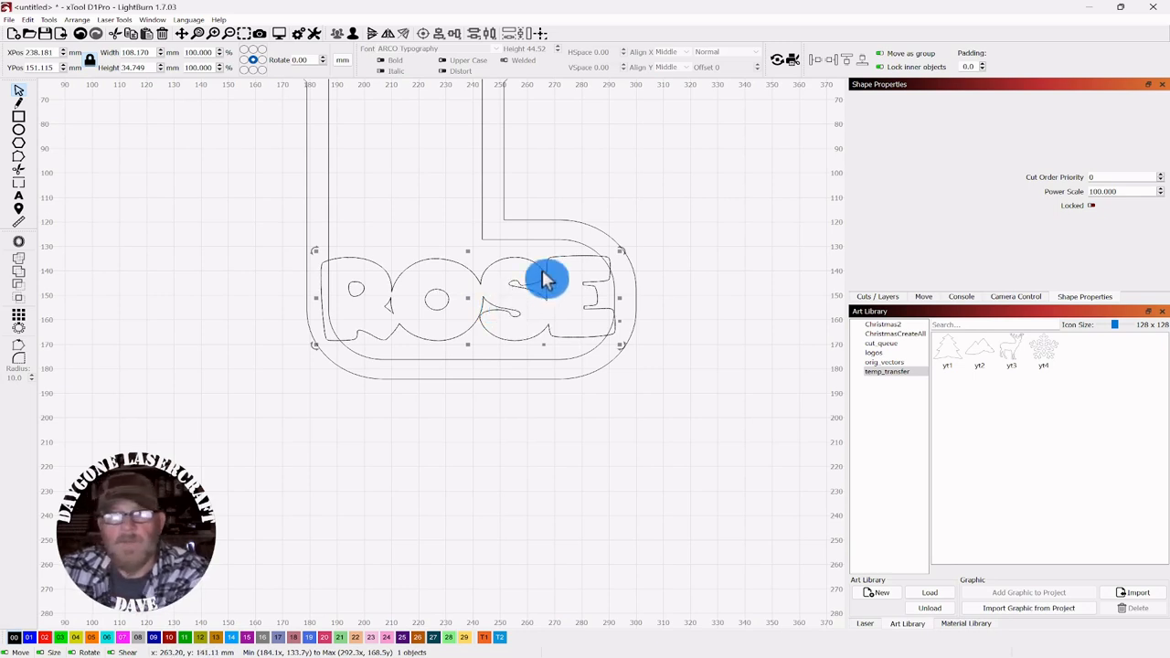
{"action": "key", "text": "Down"}
{"action": "key", "text": "Down"}
{"action": "key", "text": "Down"}
{"action": "key", "text": "Down"}
{"action": "key", "text": "Down"}
{"action": "key", "text": "Down"}
{"action": "key", "text": "Down"}
{"action": "key", "text": "Down"}
{"action": "key", "text": "Down"}
{"action": "key", "text": "Down"}
{"action": "key", "text": "Down"}
{"action": "key", "text": "Down"}
{"action": "key", "text": "Down"}
{"action": "key", "text": "Down"}
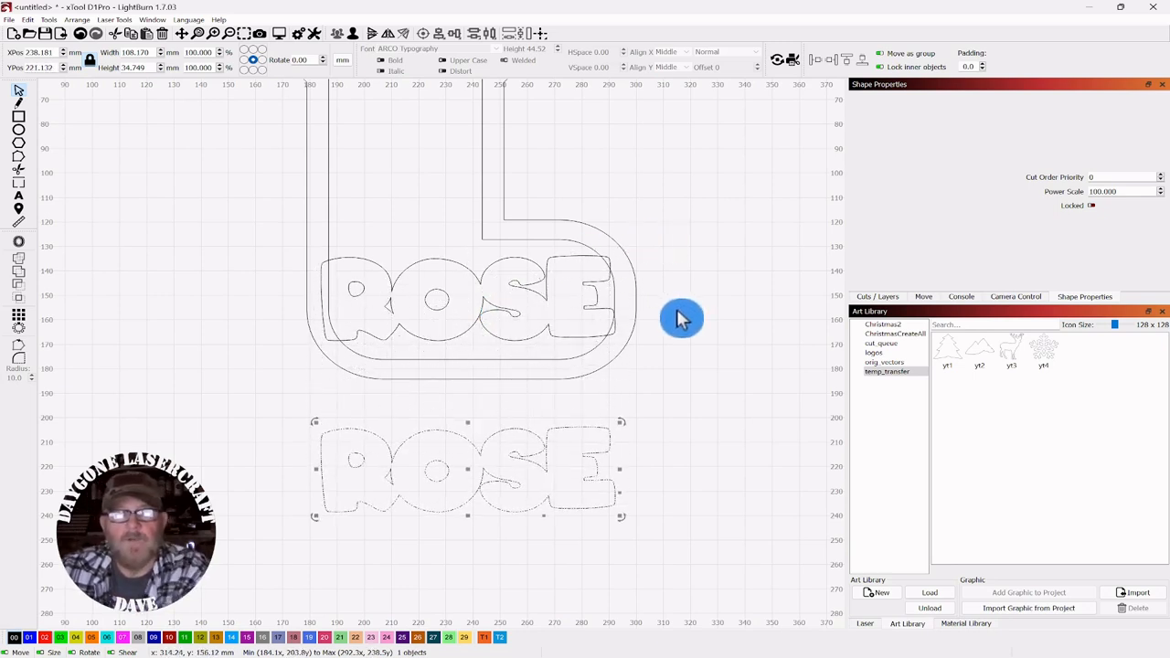
{"action": "left_click", "coordinate": [681, 319]}
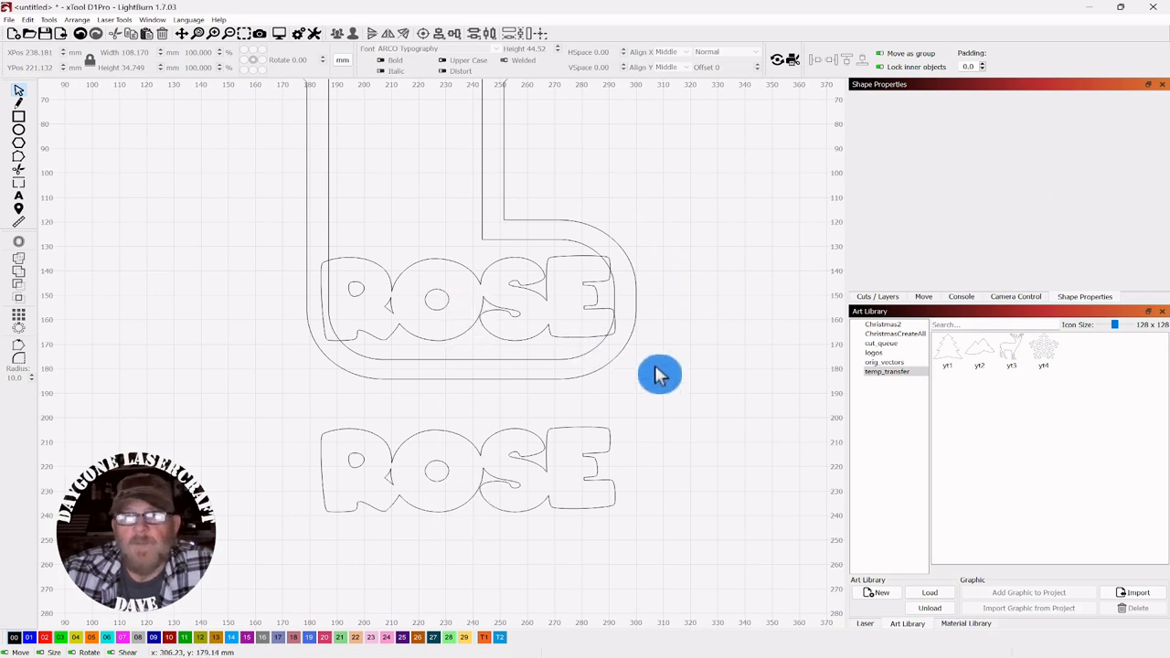
{"action": "scroll", "coordinate": [660, 375], "scroll_direction": "down", "scroll_amount": 3}
{"action": "left_click_drag", "start_coordinate": [660, 271], "coordinate": [552, 324]}
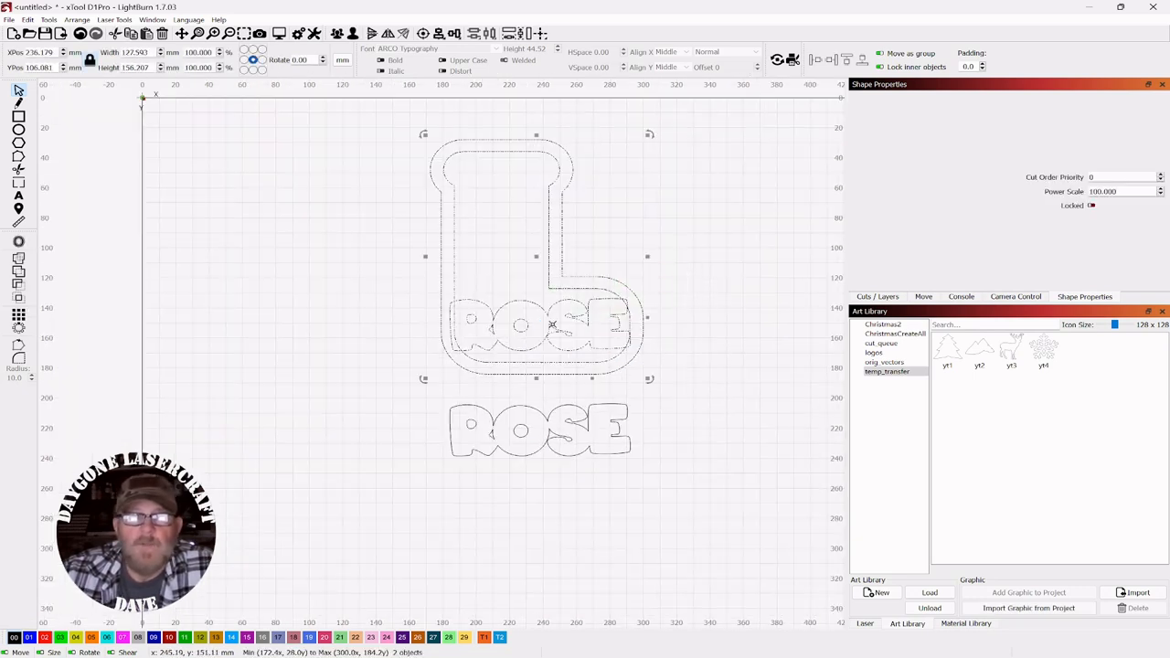
{"action": "left_click", "coordinate": [360, 266]}
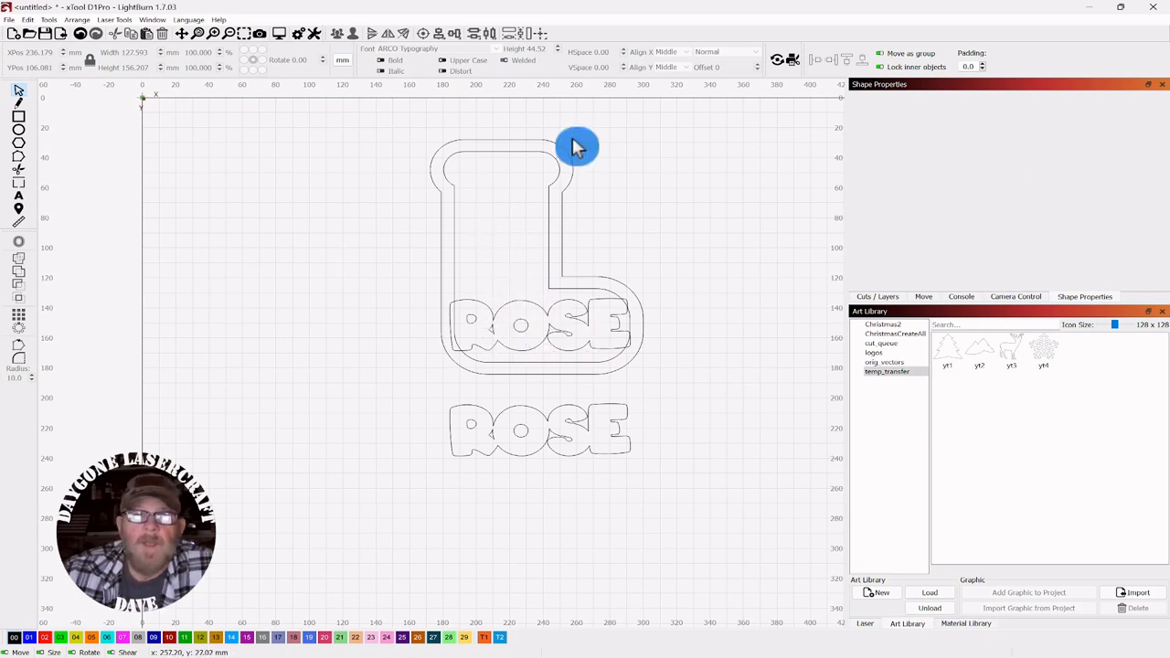
{"action": "left_click", "coordinate": [551, 170]}
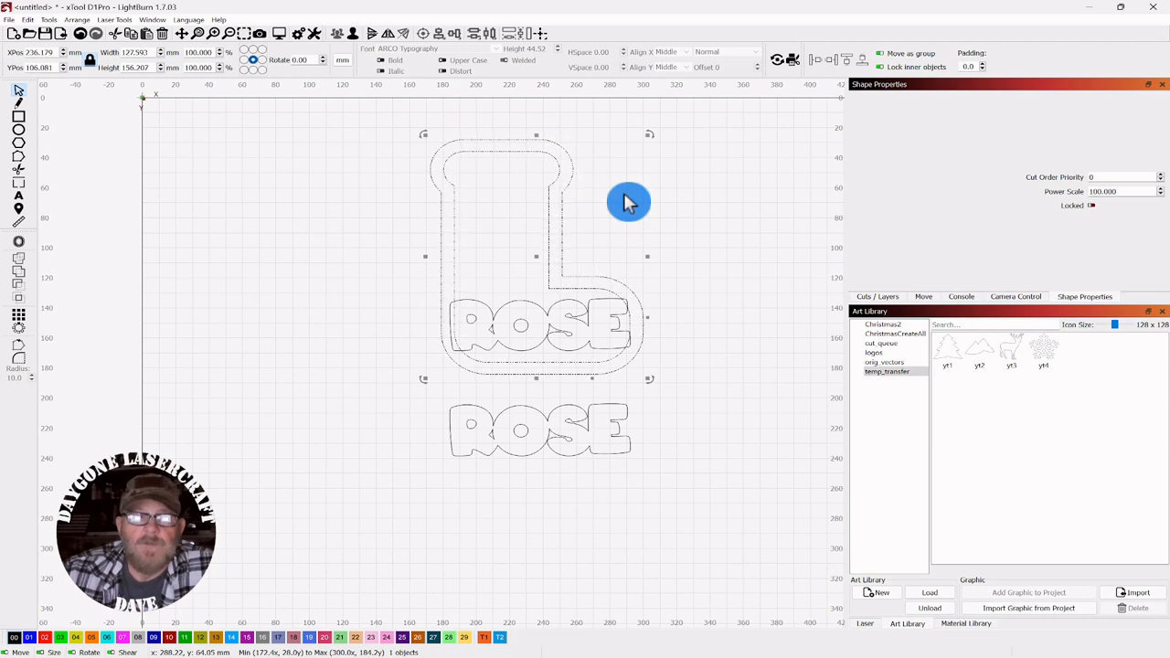
{"action": "left_click", "coordinate": [712, 230]}
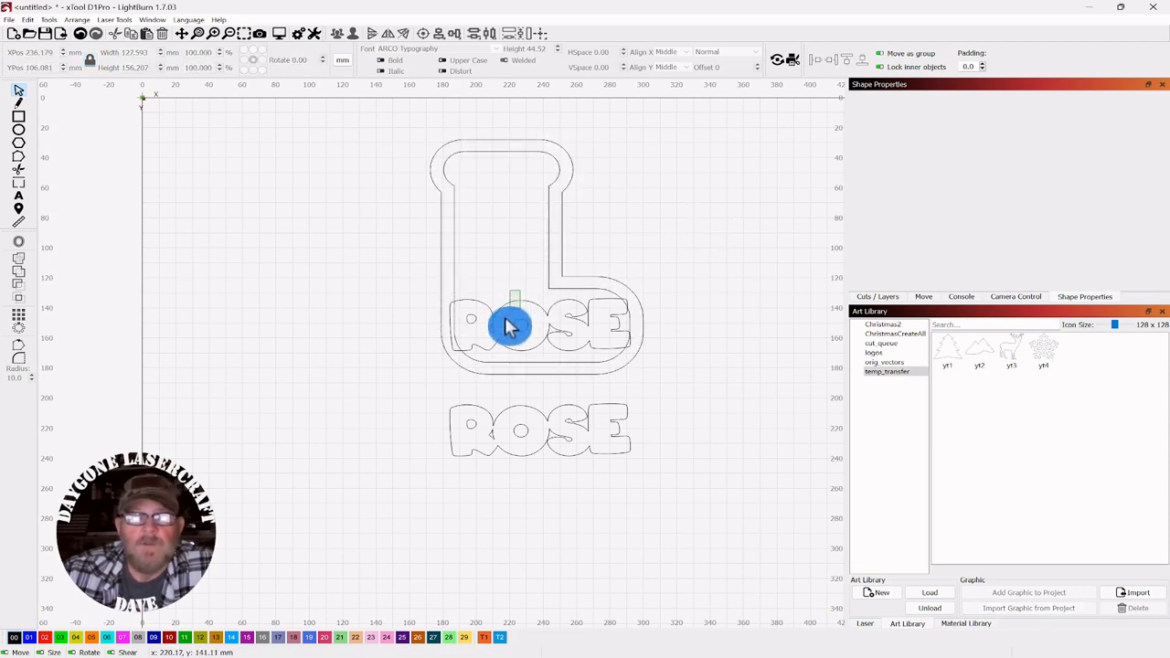
{"action": "left_click_drag", "start_coordinate": [510, 327], "coordinate": [510, 327]}
- Unite the stocking frame and the overlapping welded name into one shape with the Boolean Assistant's Union A or B
{"action": "left_click_drag", "start_coordinate": [668, 198], "coordinate": [491, 350]}
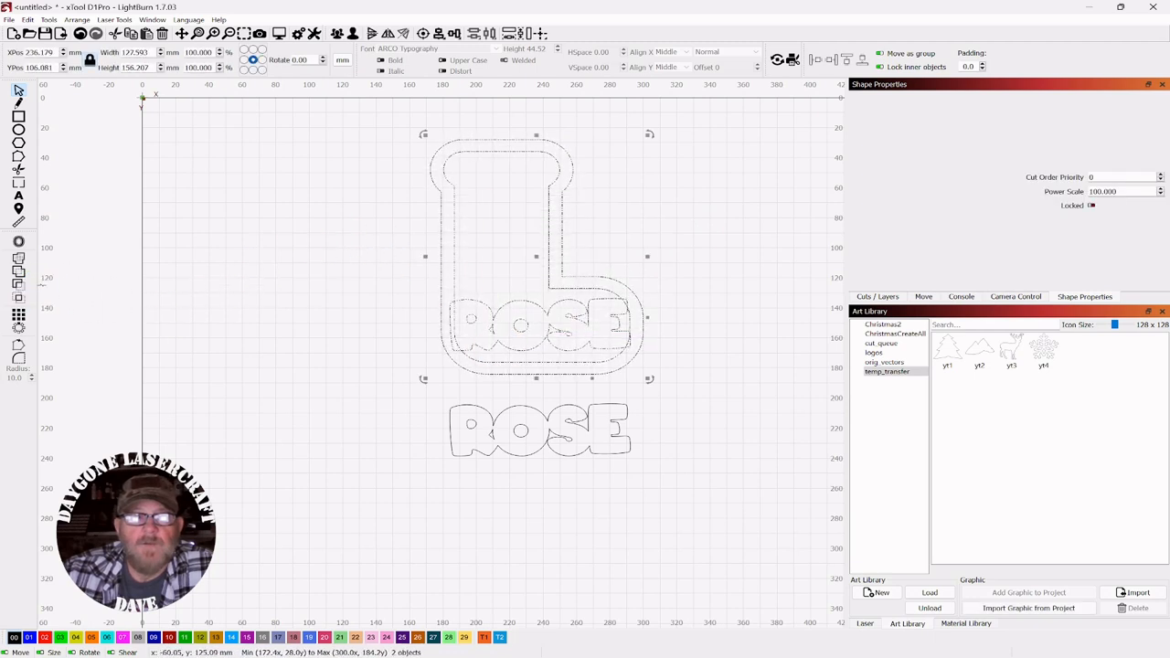
{"action": "left_click", "coordinate": [20, 284]}
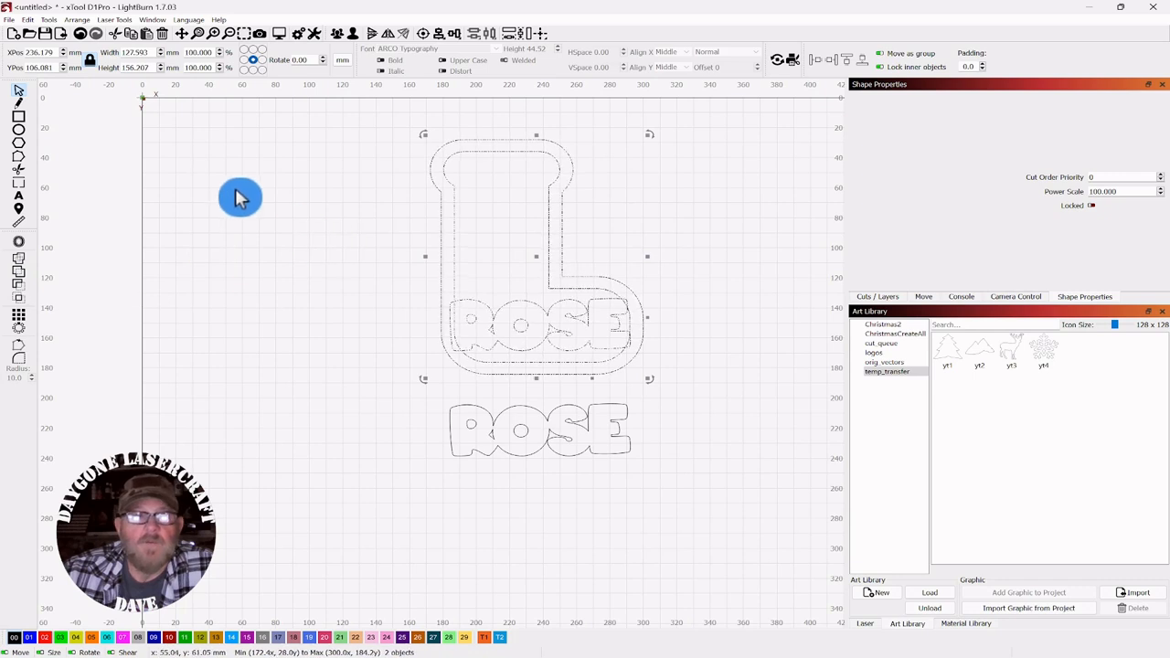
{"action": "left_click", "coordinate": [48, 20]}
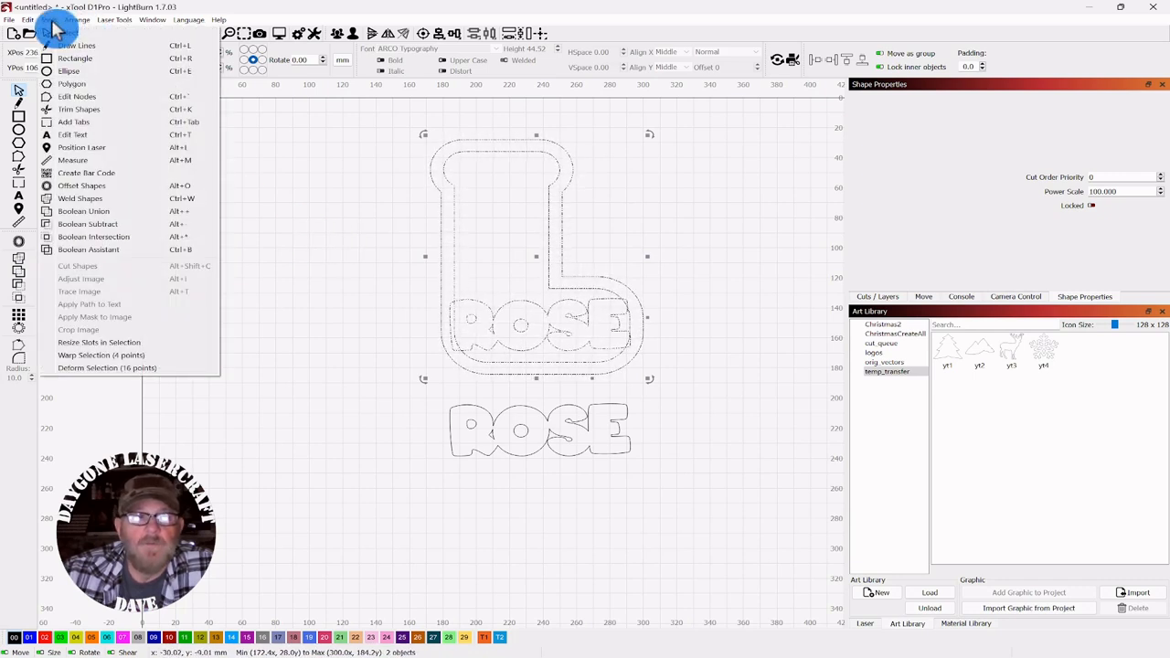
{"action": "left_click", "coordinate": [64, 254]}
{"action": "left_click_drag", "start_coordinate": [723, 120], "coordinate": [777, 168]}
{"action": "left_click", "coordinate": [718, 203]}
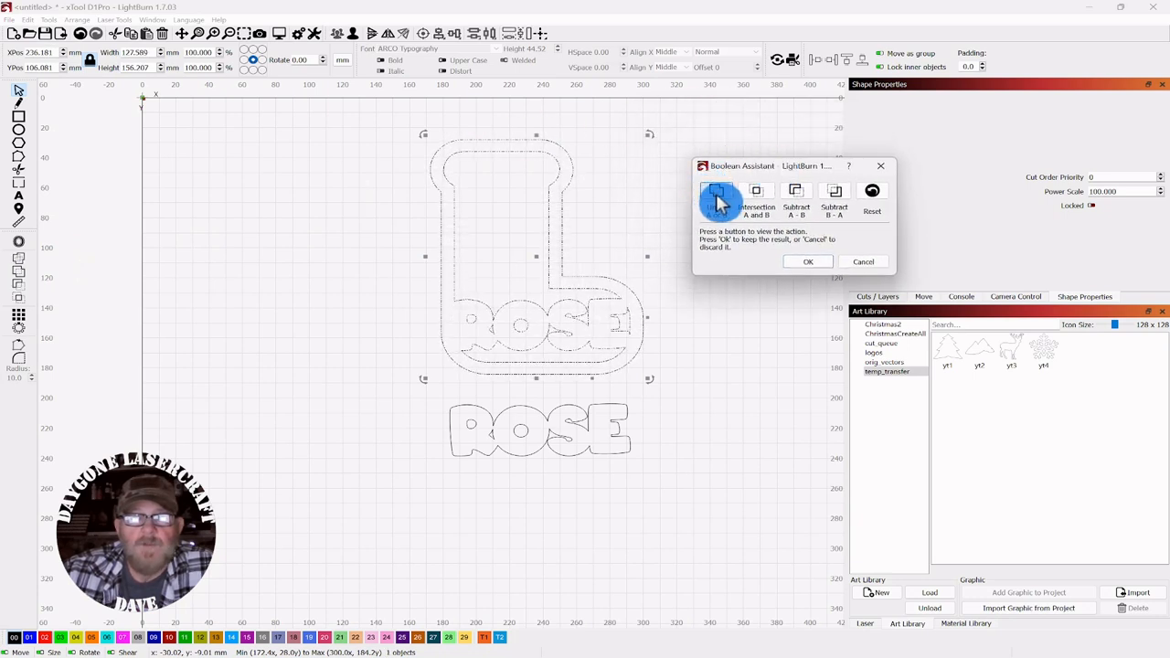
{"action": "left_click", "coordinate": [809, 265]}
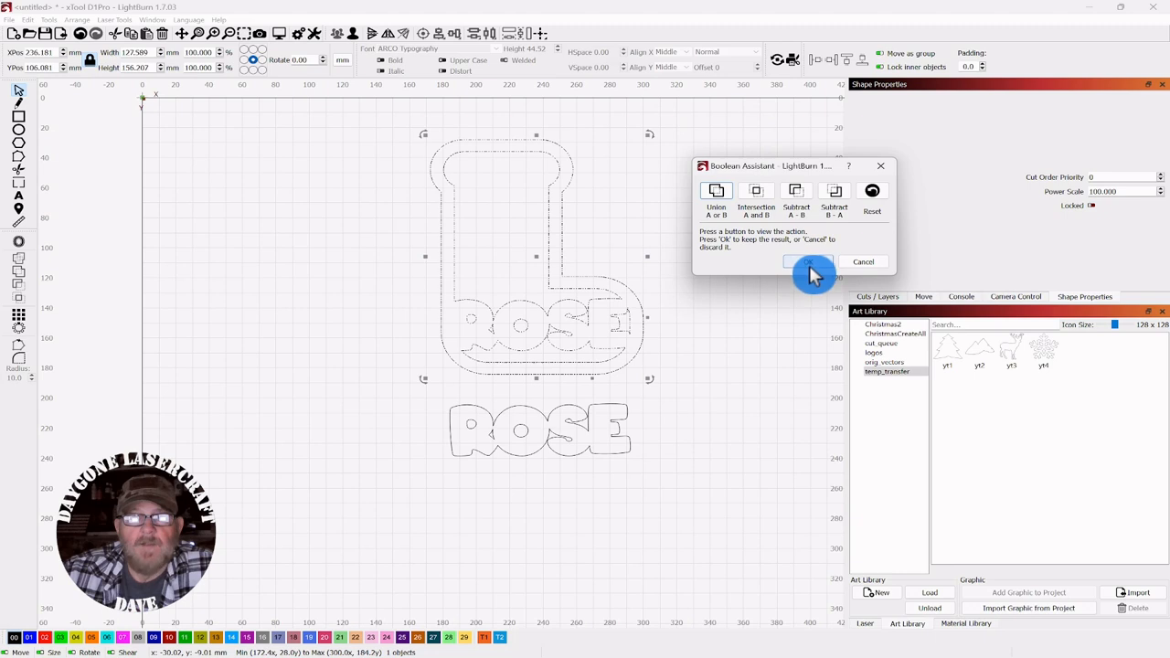
{"action": "left_click", "coordinate": [402, 278]}
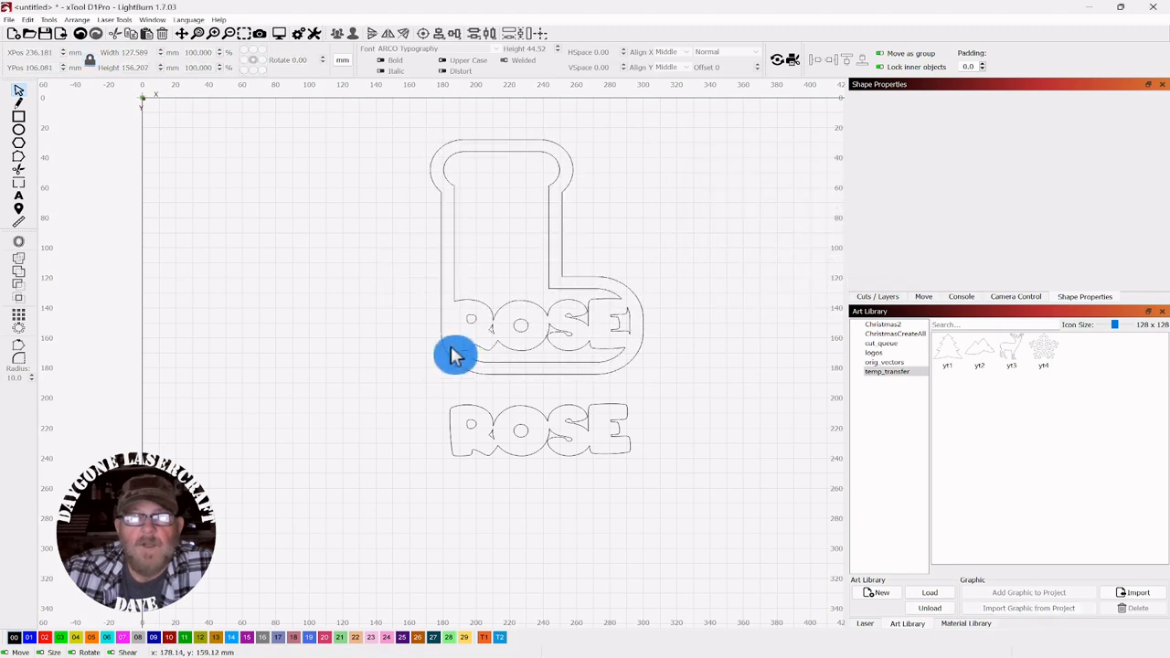
- Move the spare name copy below the stocking to about X 230 mm, Y 218 mm
{"action": "left_click_drag", "start_coordinate": [651, 393], "coordinate": [533, 433]}
{"action": "left_click", "coordinate": [690, 250]}
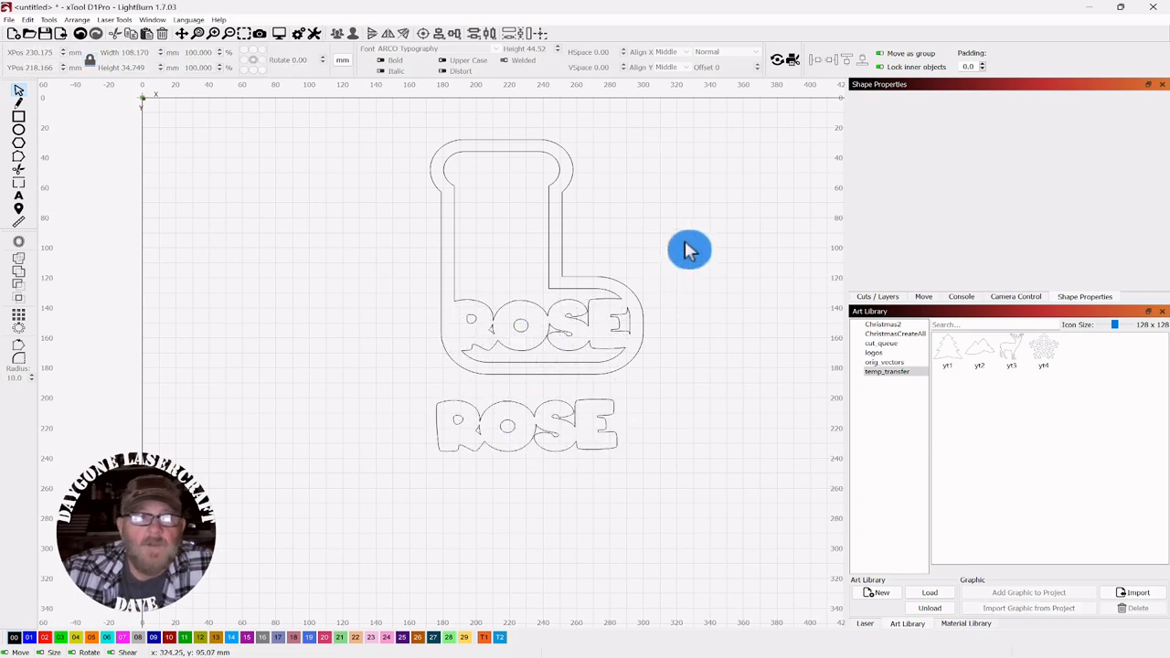
{"action": "scroll", "coordinate": [690, 245], "scroll_direction": "up", "scroll_amount": 2}
{"action": "left_click_drag", "start_coordinate": [672, 222], "coordinate": [700, 218]}
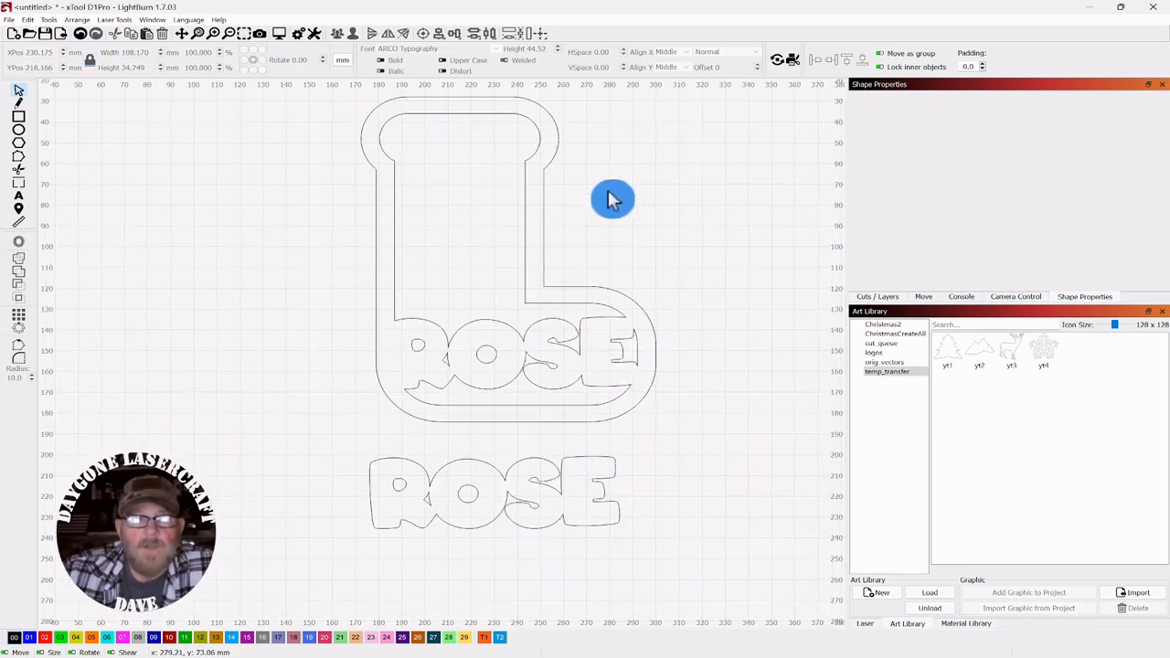
{"action": "scroll", "coordinate": [622, 215], "scroll_direction": "down", "scroll_amount": 1}
{"action": "scroll", "coordinate": [658, 216], "scroll_direction": "down", "scroll_amount": 1}
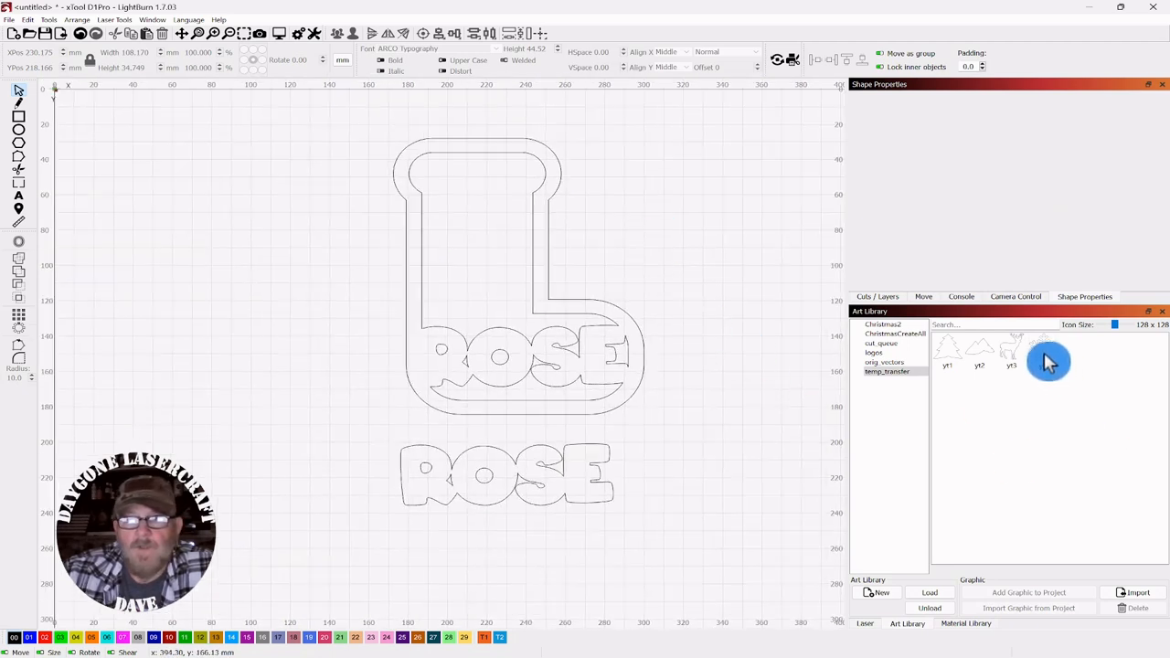
- Add the yt4 snowflake from the temp_transfer library, scaled to about 58 mm wide, inside the upper part of the stocking's leg
{"action": "left_click_drag", "start_coordinate": [1048, 361], "coordinate": [650, 234]}
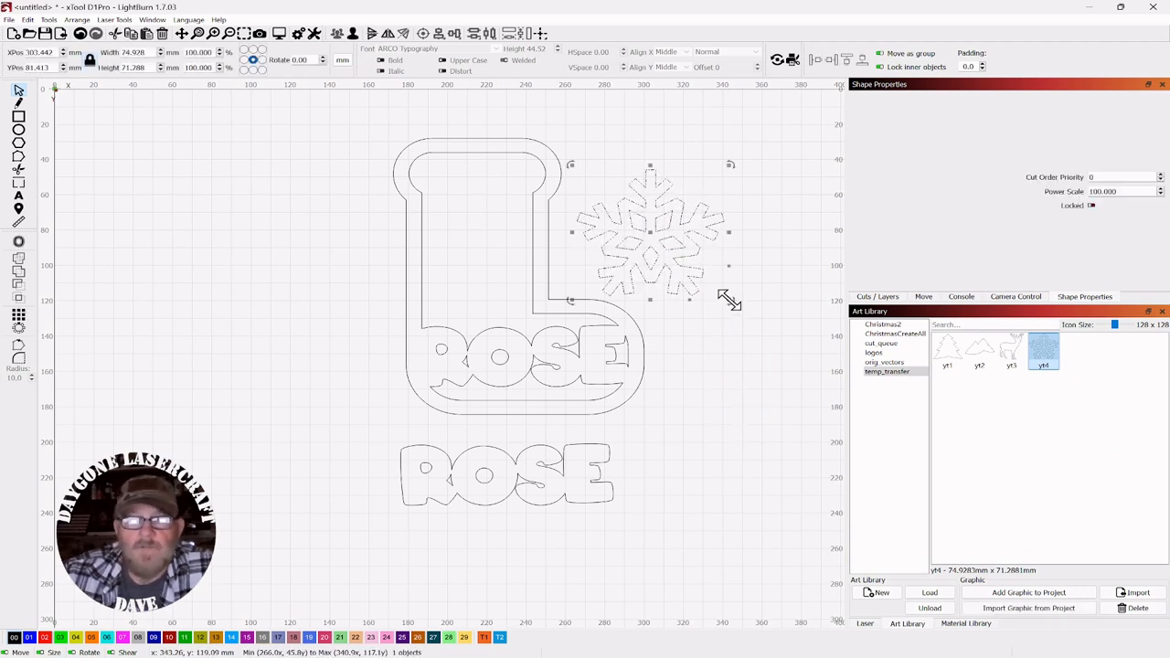
{"action": "left_click_drag", "start_coordinate": [729, 299], "coordinate": [710, 282]}
{"action": "left_click", "coordinate": [677, 258]}
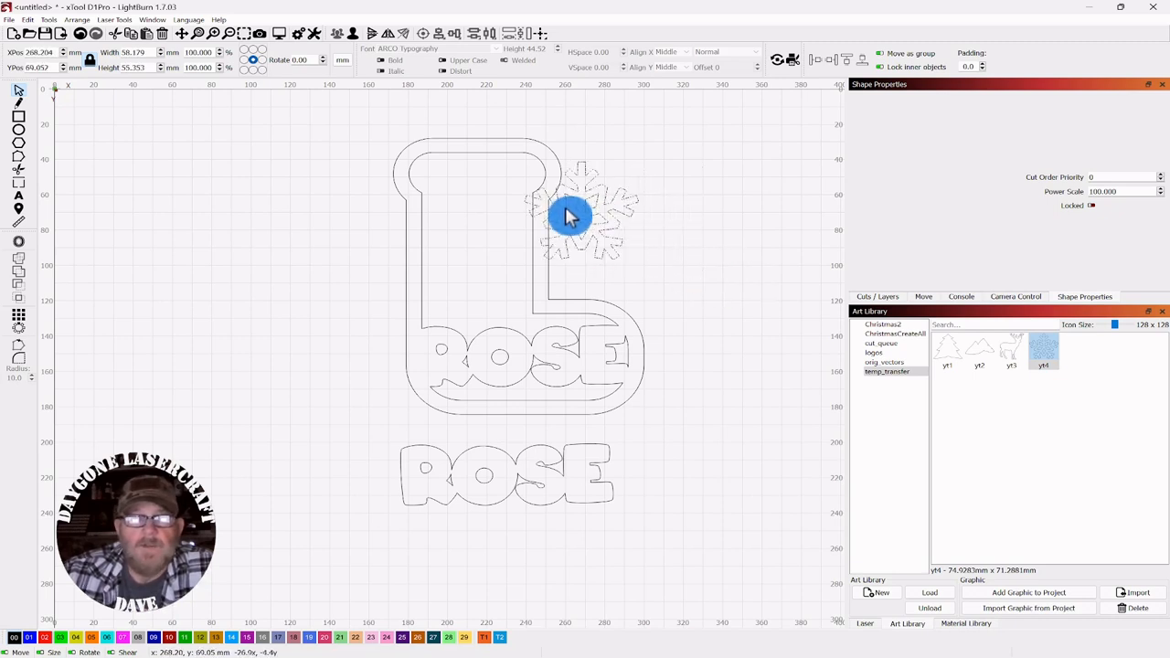
{"action": "left_click_drag", "start_coordinate": [567, 217], "coordinate": [477, 216]}
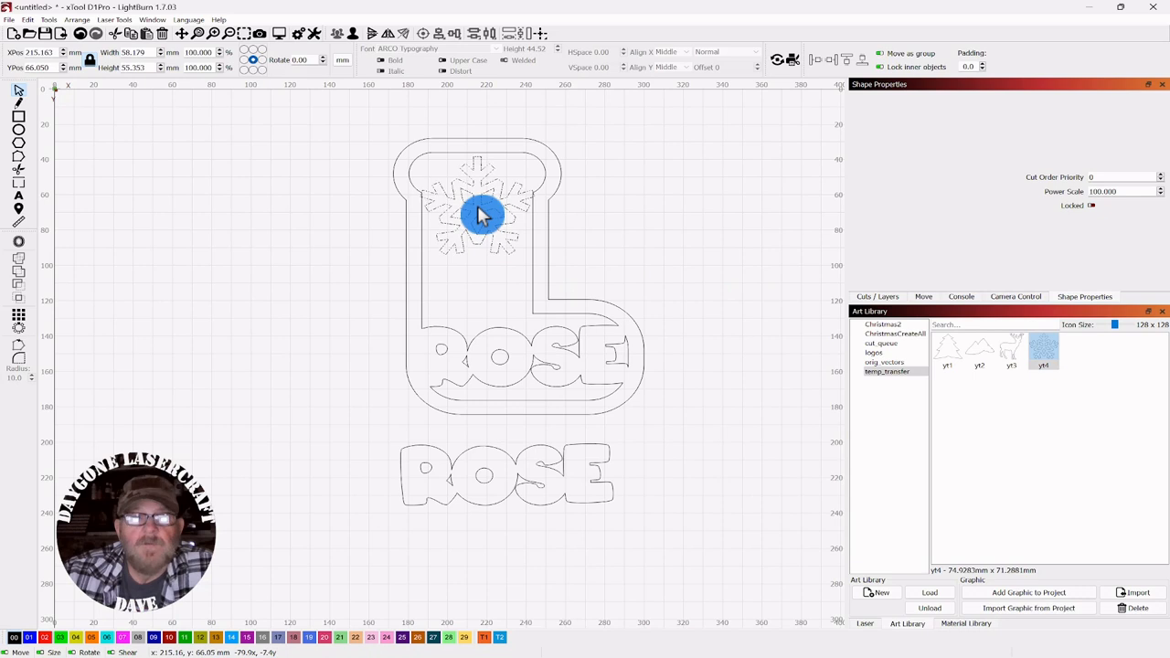
{"action": "left_click", "coordinate": [483, 216]}
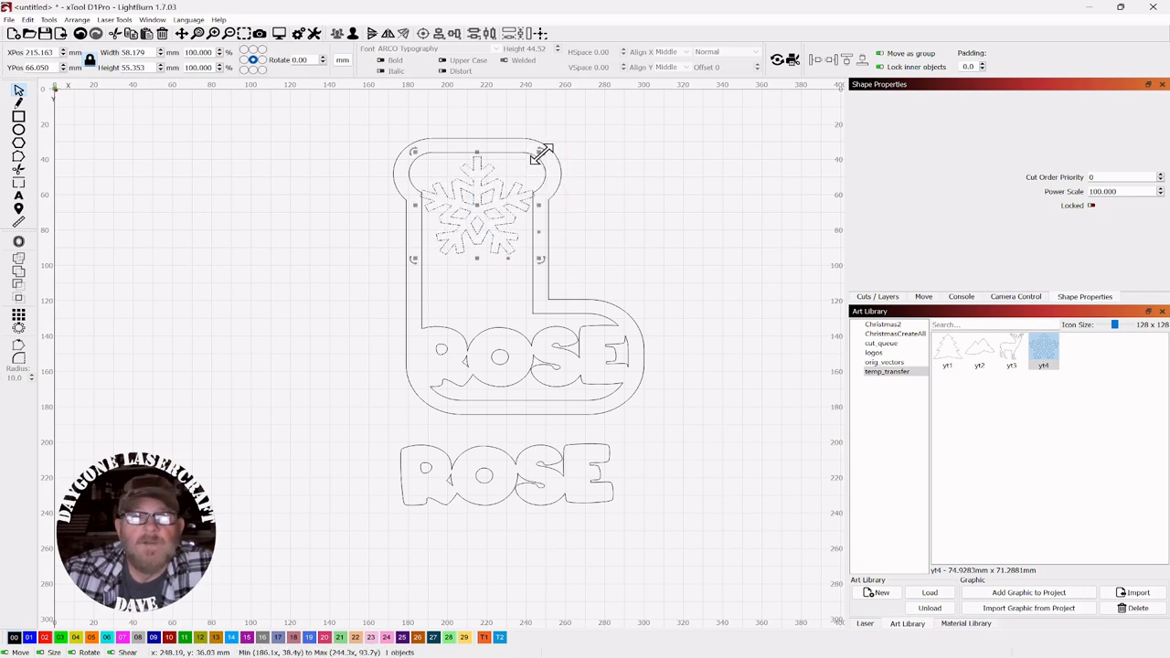
- Enlarge the snowflake to about 70 mm wide and centre it near X 215 mm, Y 61 mm so its arms overlap the frame
{"action": "left_click", "coordinate": [497, 188]}
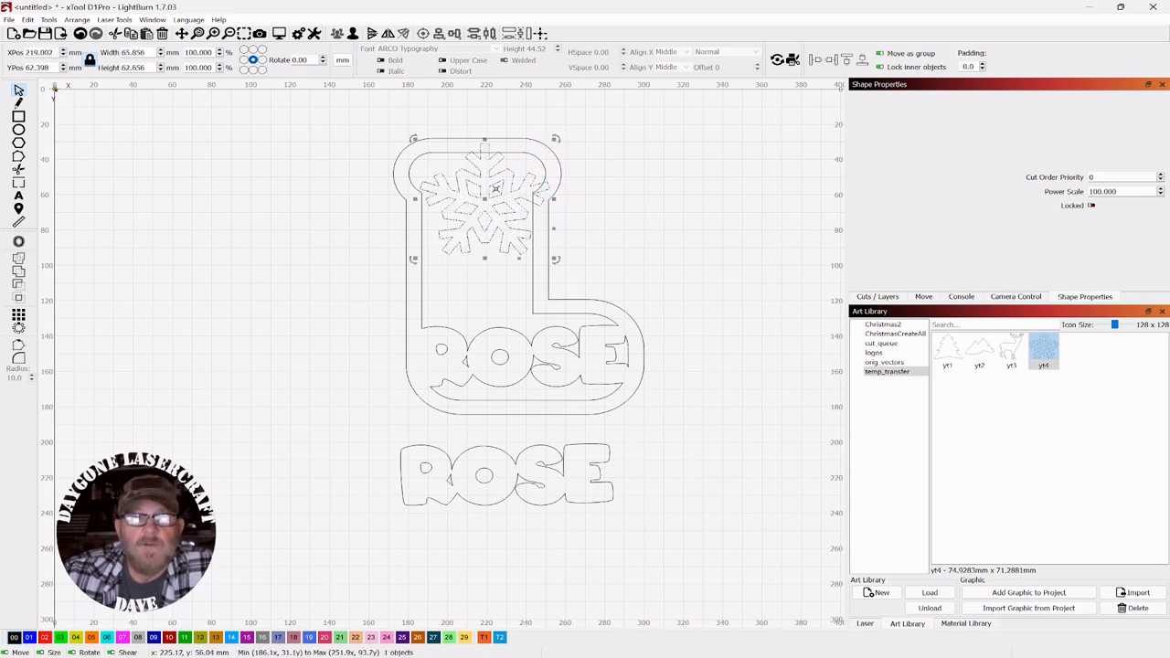
{"action": "left_click_drag", "start_coordinate": [484, 200], "coordinate": [482, 207]}
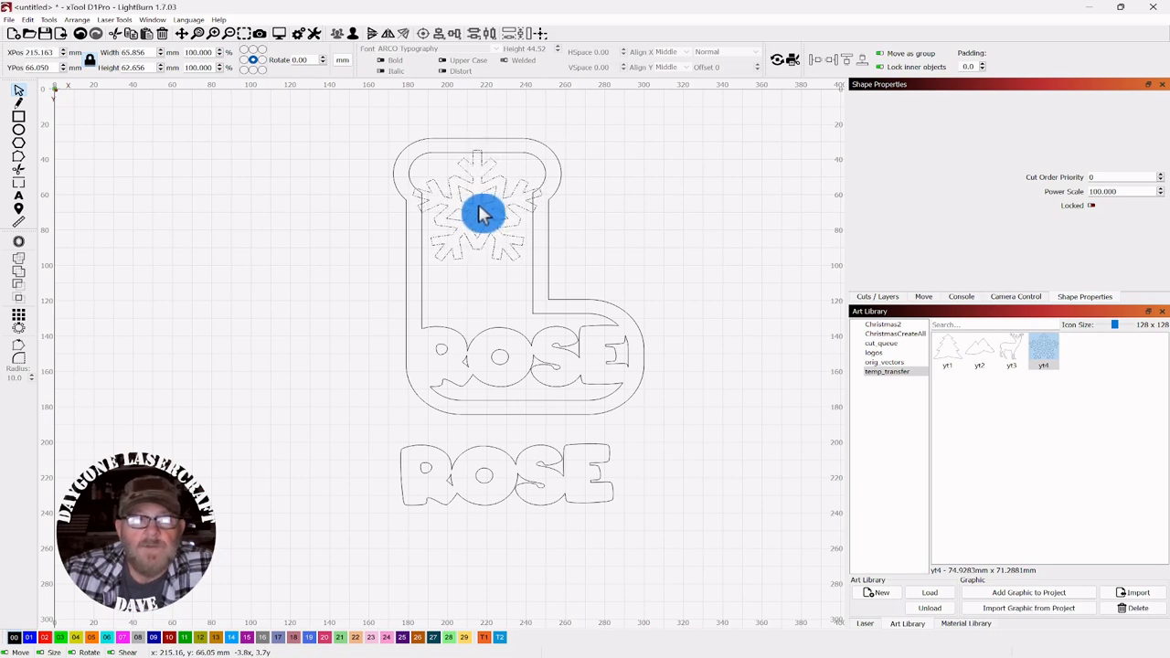
{"action": "left_click_drag", "start_coordinate": [483, 214], "coordinate": [478, 201]}
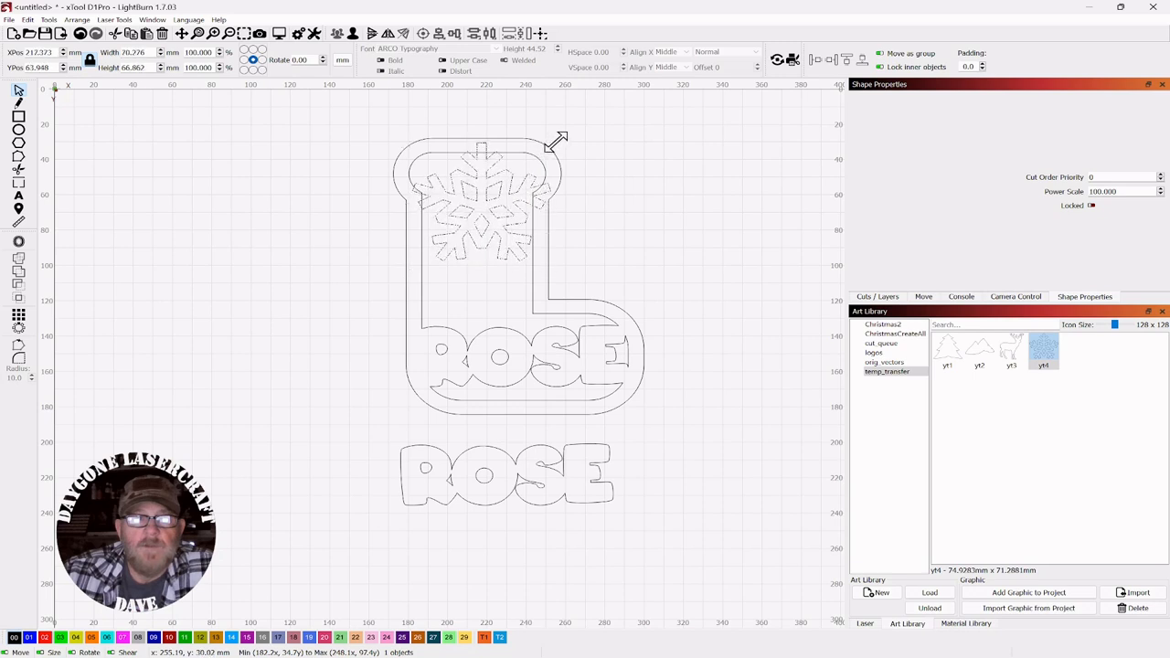
{"action": "left_click", "coordinate": [483, 195]}
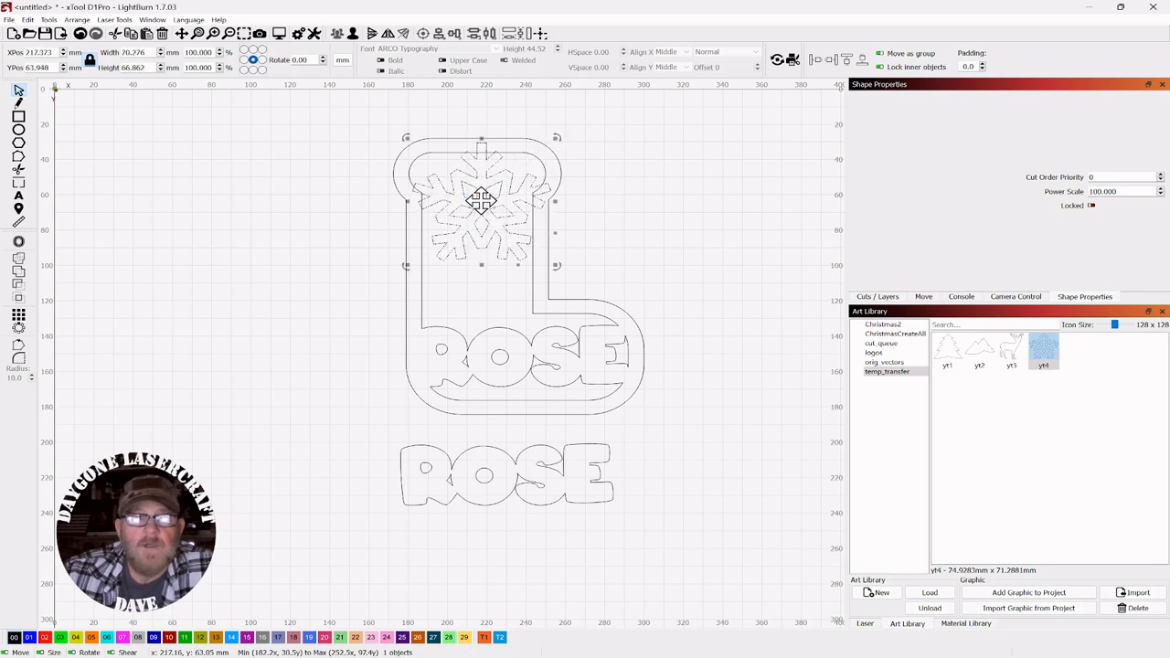
{"action": "left_click_drag", "start_coordinate": [480, 200], "coordinate": [477, 203]}
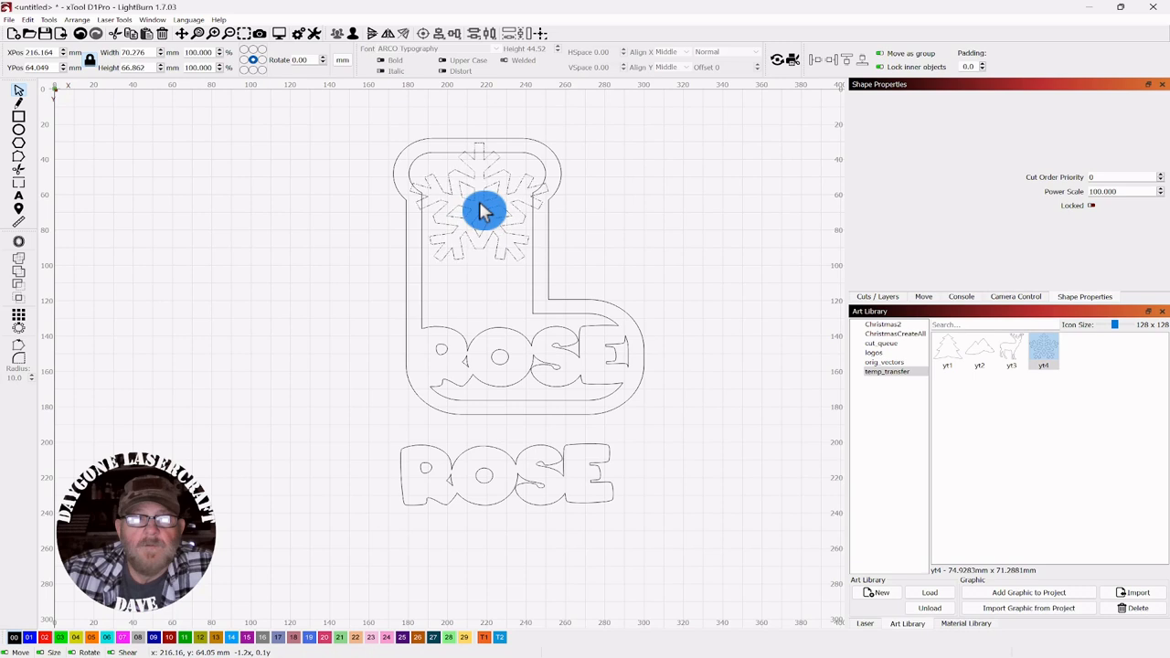
{"action": "left_click_drag", "start_coordinate": [483, 212], "coordinate": [483, 207]}
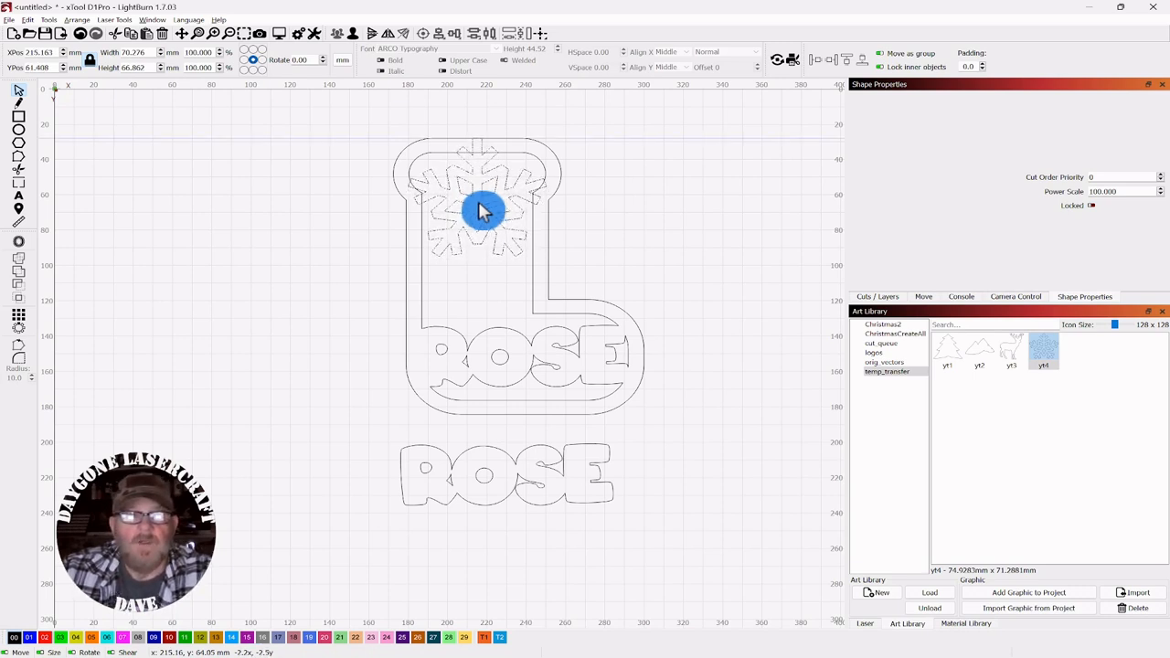
{"action": "left_click_drag", "start_coordinate": [482, 210], "coordinate": [483, 210]}
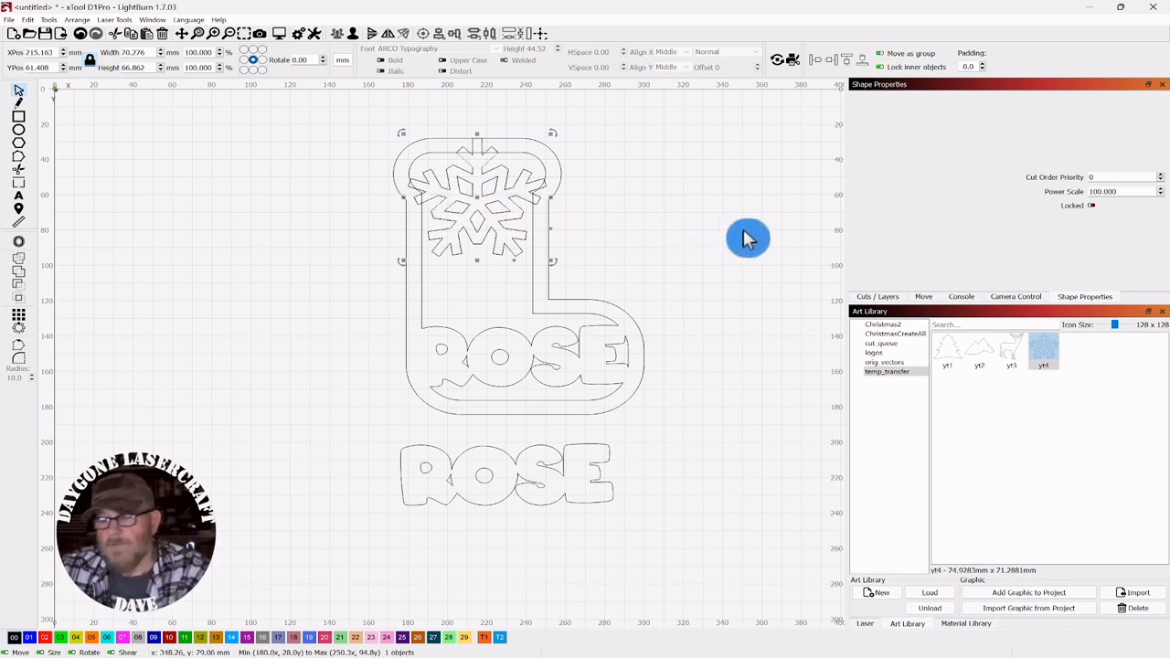
- Duplicate the snowflake and shift the copy 90 mm horizontally, clear of the stocking's leg
{"action": "key", "text": "ctrl+d"}
{"action": "key", "text": "Right"}
{"action": "key", "text": "Right"}
{"action": "key", "text": "Right"}
{"action": "key", "text": "Right"}
{"action": "key", "text": "Right"}
{"action": "key", "text": "Right"}
{"action": "key", "text": "Right"}
{"action": "key", "text": "Right"}
{"action": "key", "text": "Right"}
{"action": "key", "text": "Right"}
{"action": "key", "text": "Right"}
{"action": "key", "text": "Right"}
{"action": "key", "text": "Right"}
{"action": "key", "text": "Right"}
{"action": "key", "text": "Right"}
{"action": "key", "text": "Right"}
{"action": "key", "text": "Right"}
{"action": "key", "text": "Right"}
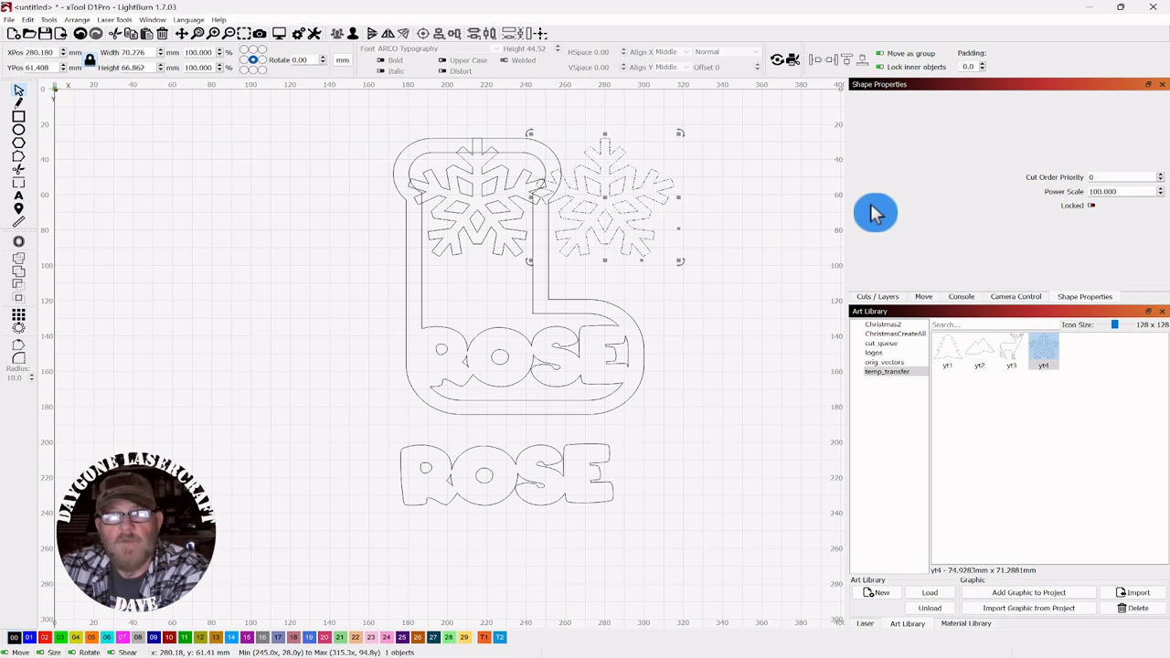
{"action": "left_click", "coordinate": [748, 367]}
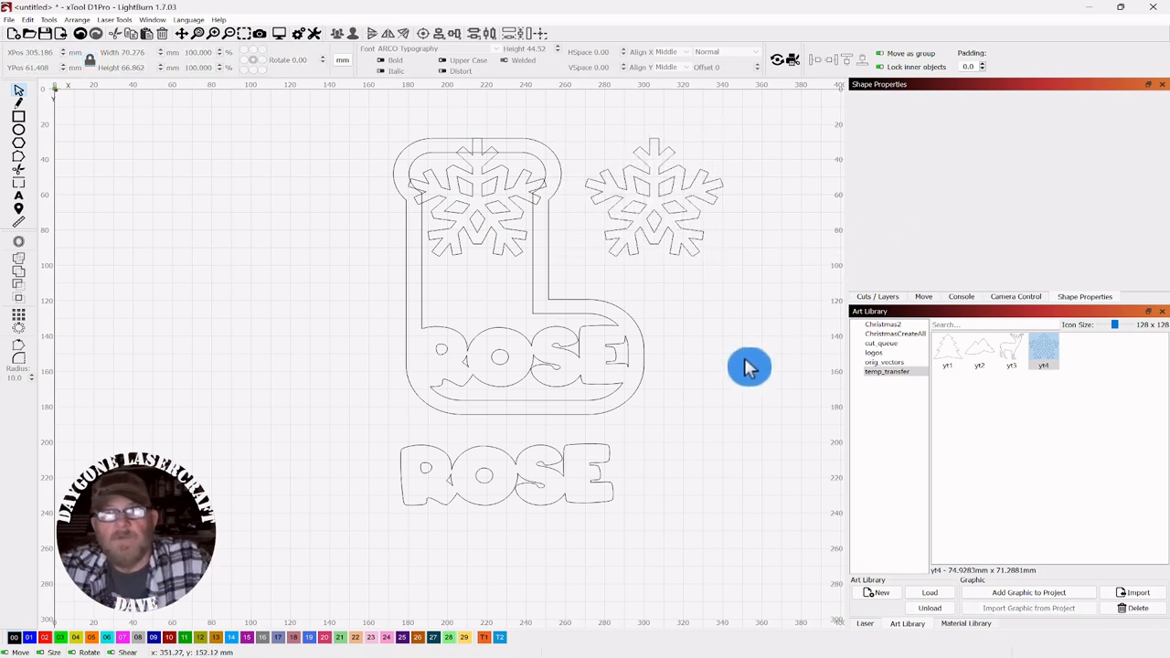
- Combine the stocking frame and the overlapping snowflake with a Boolean Union
{"action": "left_click_drag", "start_coordinate": [551, 116], "coordinate": [447, 204]}
{"action": "left_click", "coordinate": [16, 280]}
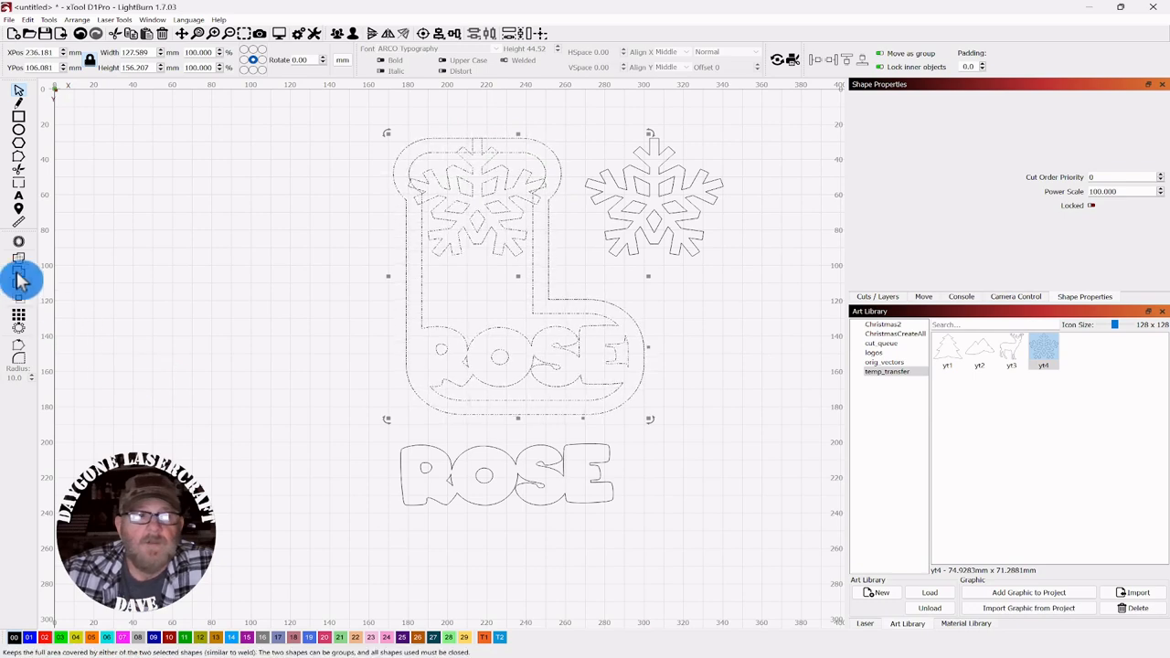
{"action": "left_click", "coordinate": [156, 289]}
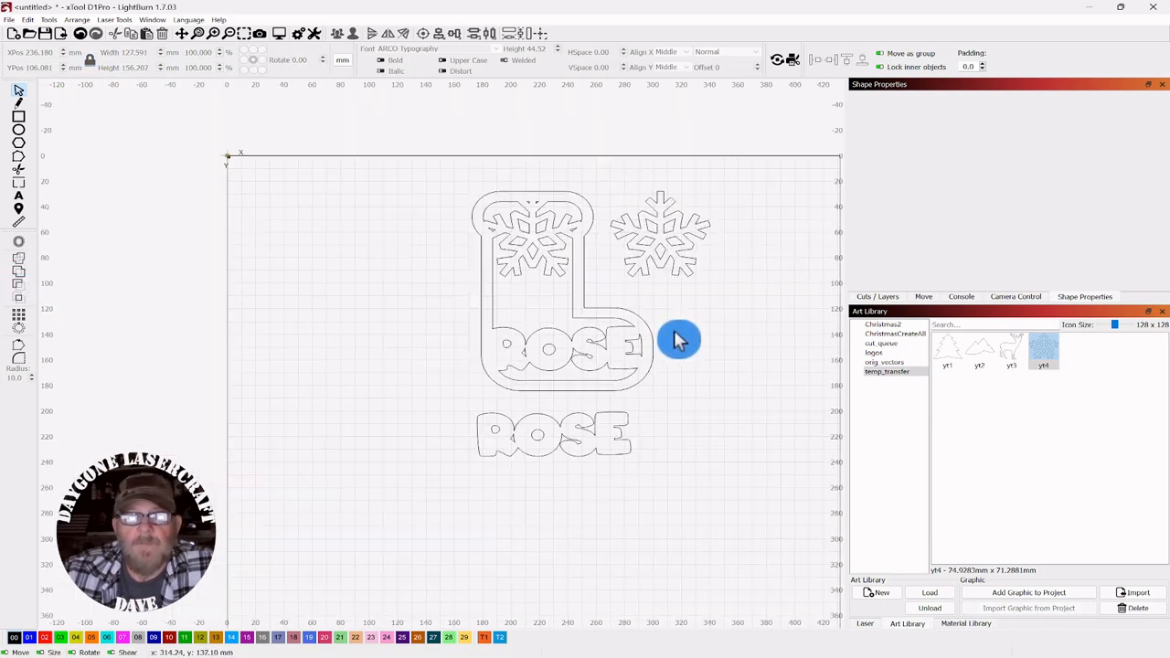
- Move the stocking, spare snowflake and spare name together about 24 mm down the work area
{"action": "scroll", "coordinate": [684, 335], "scroll_direction": "down", "scroll_amount": 2}
{"action": "left_click_drag", "start_coordinate": [716, 381], "coordinate": [643, 327]}
{"action": "scroll", "coordinate": [697, 295], "scroll_direction": "up", "scroll_amount": 1}
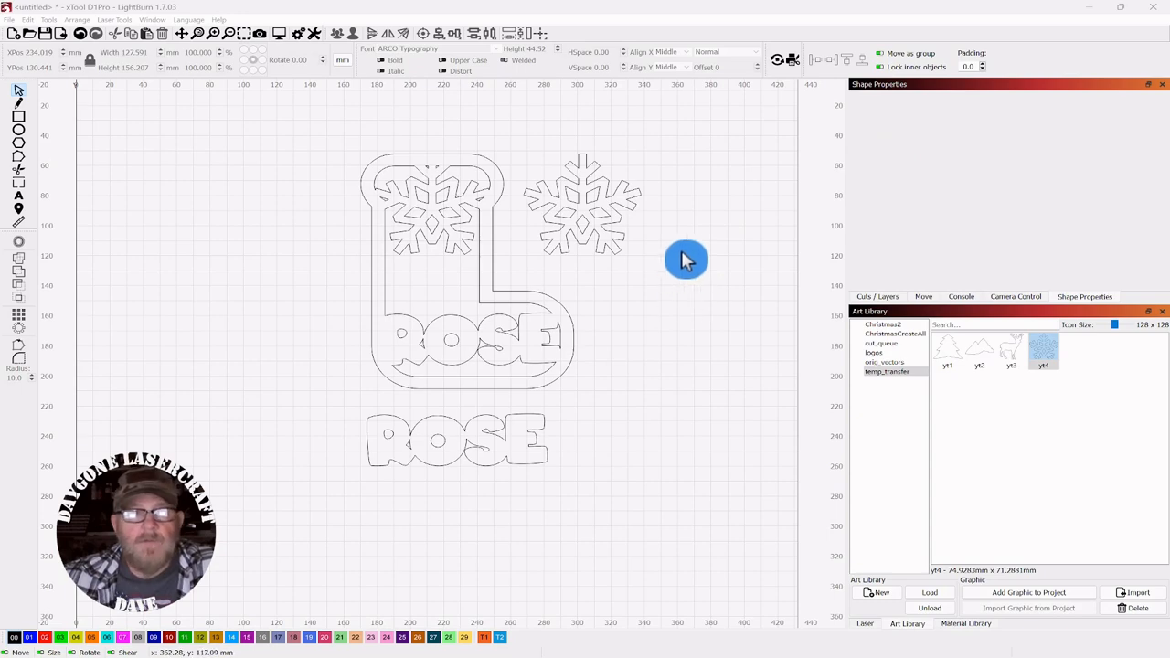
- Move the stocking, spare snowflake and spare name together about 33 mm further down the work area
{"action": "left_click_drag", "start_coordinate": [684, 258], "coordinate": [673, 280]}
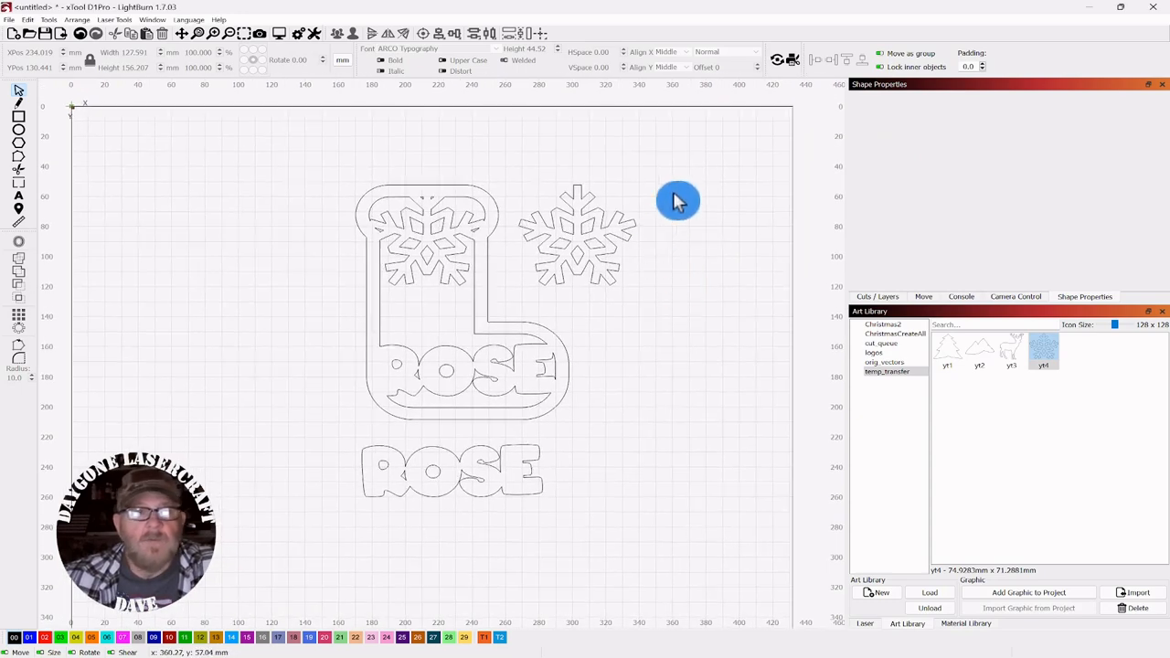
{"action": "left_click_drag", "start_coordinate": [666, 154], "coordinate": [410, 428]}
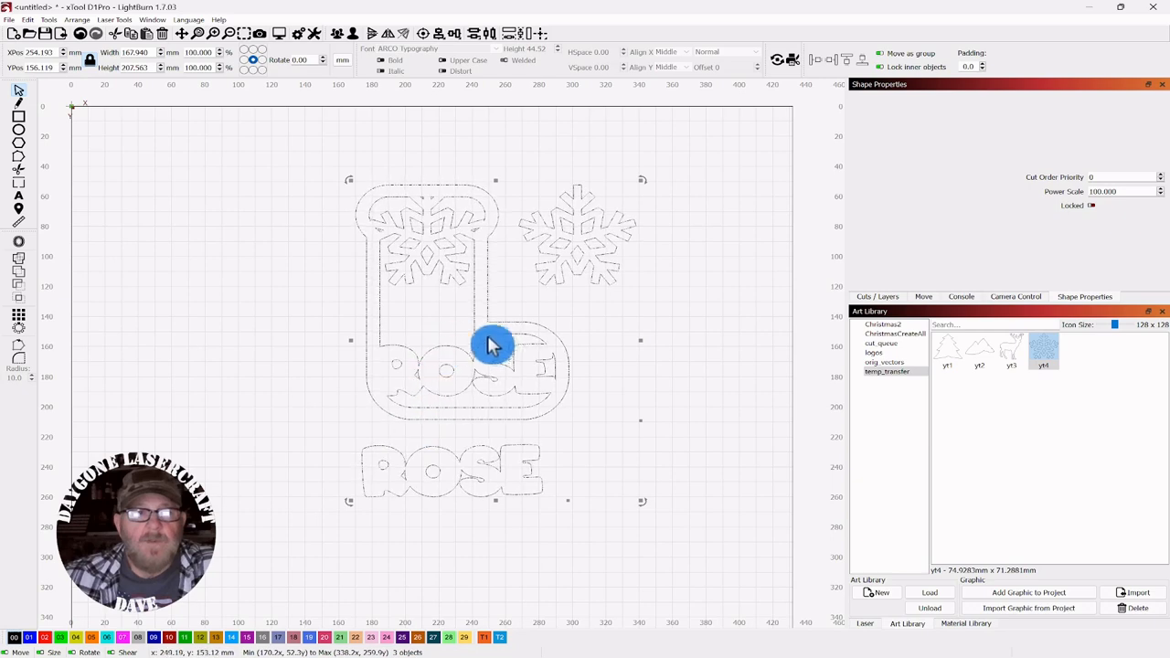
{"action": "left_click_drag", "start_coordinate": [495, 344], "coordinate": [499, 392]}
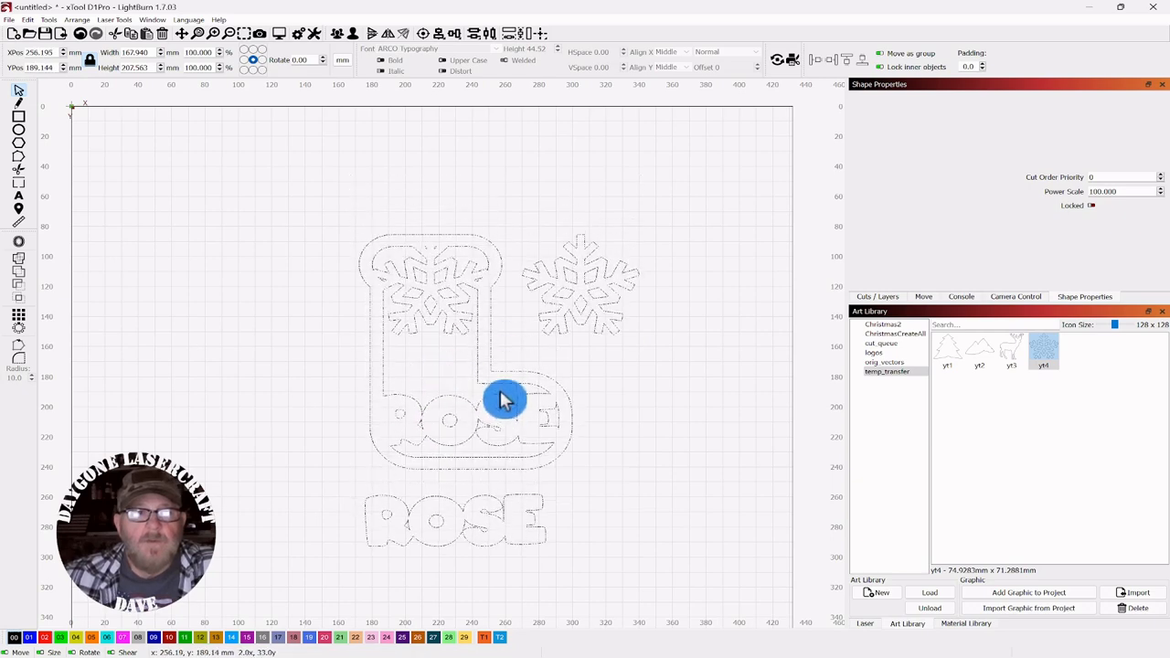
{"action": "left_click_drag", "start_coordinate": [686, 422], "coordinate": [695, 378]}
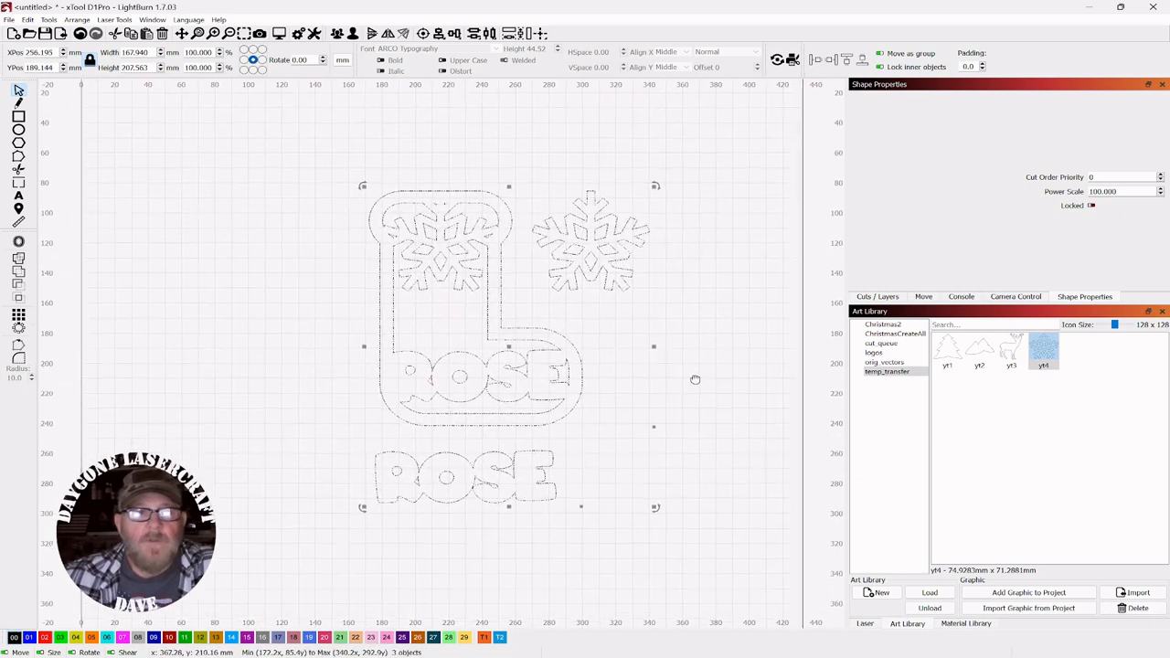
{"action": "left_click", "coordinate": [237, 164]}
- Draw a circle about 28 mm in diameter in the empty area above and left of the stocking
{"action": "left_click", "coordinate": [17, 130]}
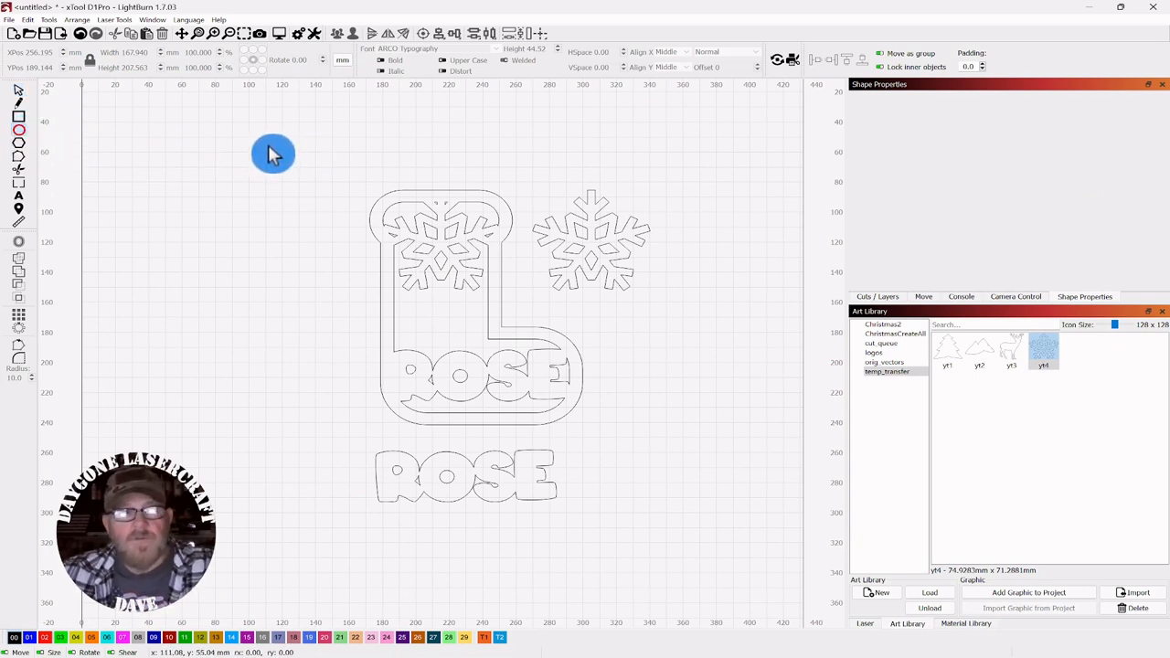
{"action": "left_click_drag", "start_coordinate": [270, 149], "coordinate": [311, 193]}
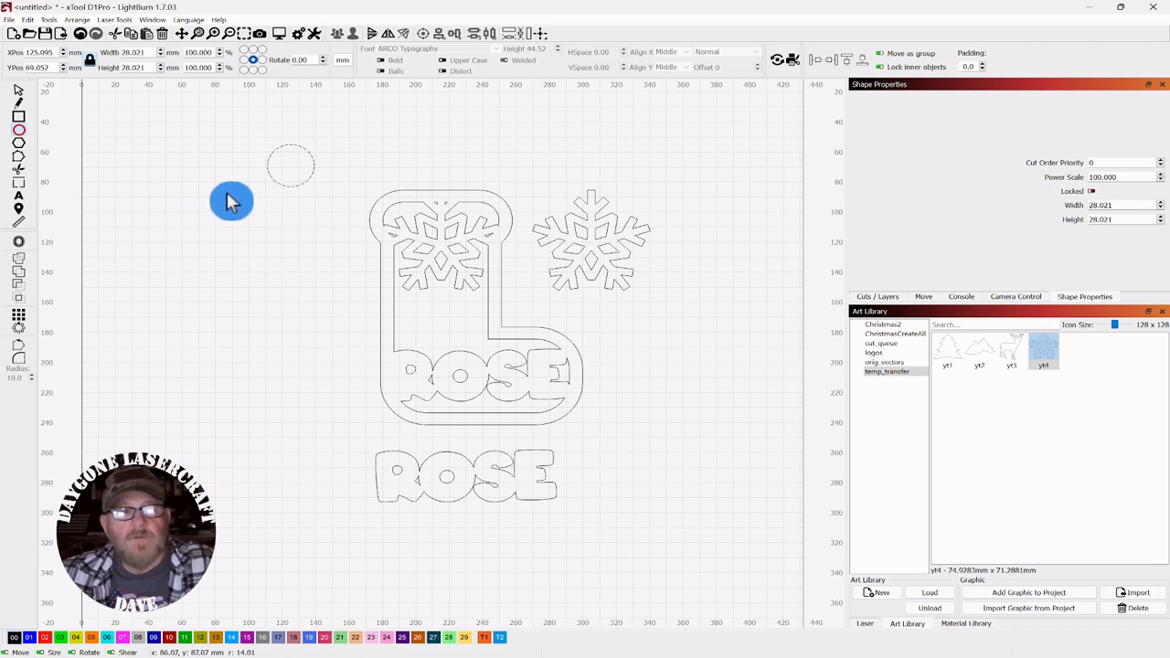
{"action": "left_click", "coordinate": [18, 93]}
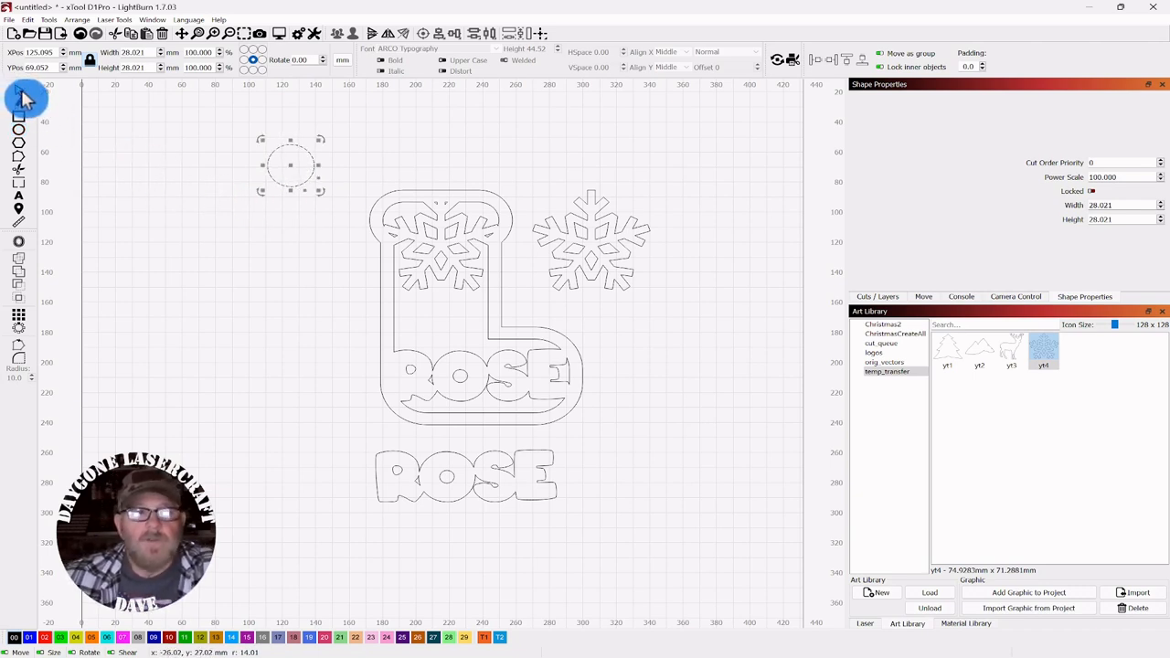
{"action": "left_click", "coordinate": [156, 189]}
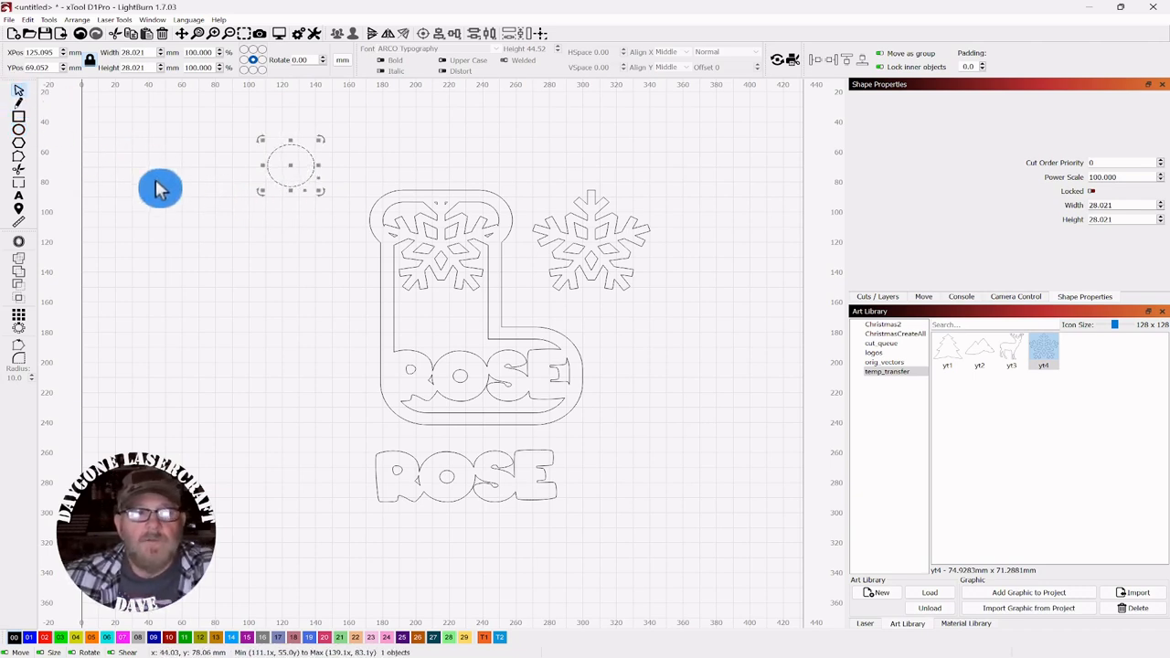
- Draw a rectangle about 54 × 17 mm over the circle's lower part and shift it up until its upper edge crosses the circle's centre
{"action": "left_click", "coordinate": [19, 117]}
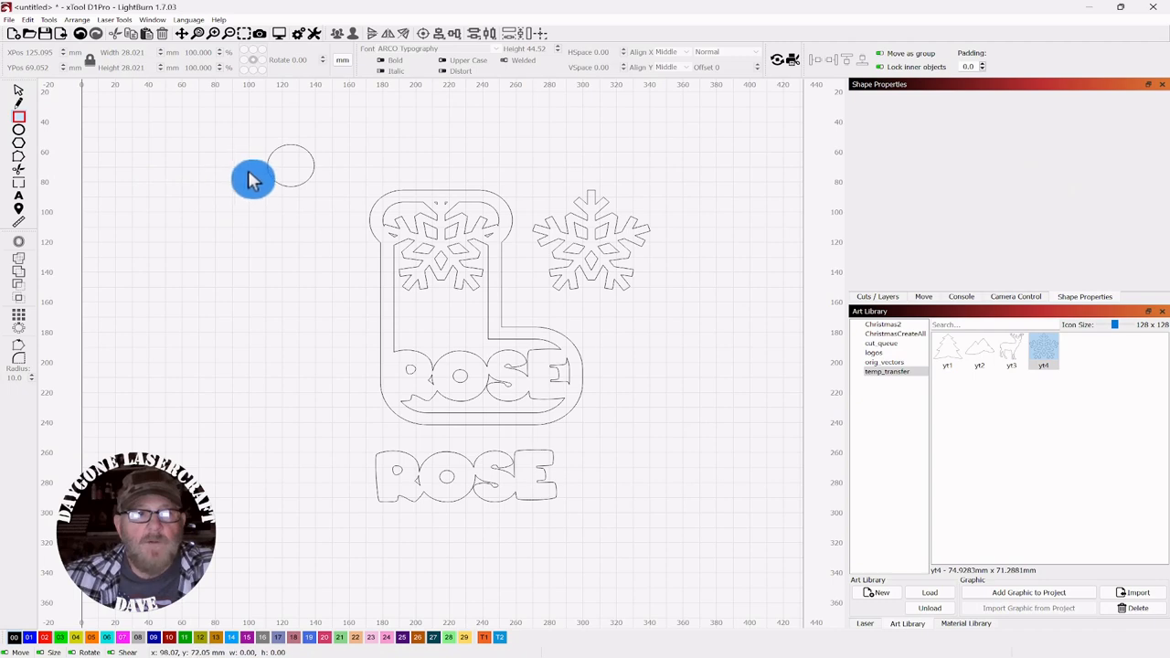
{"action": "left_click_drag", "start_coordinate": [245, 168], "coordinate": [336, 194]}
{"action": "left_click", "coordinate": [18, 91]}
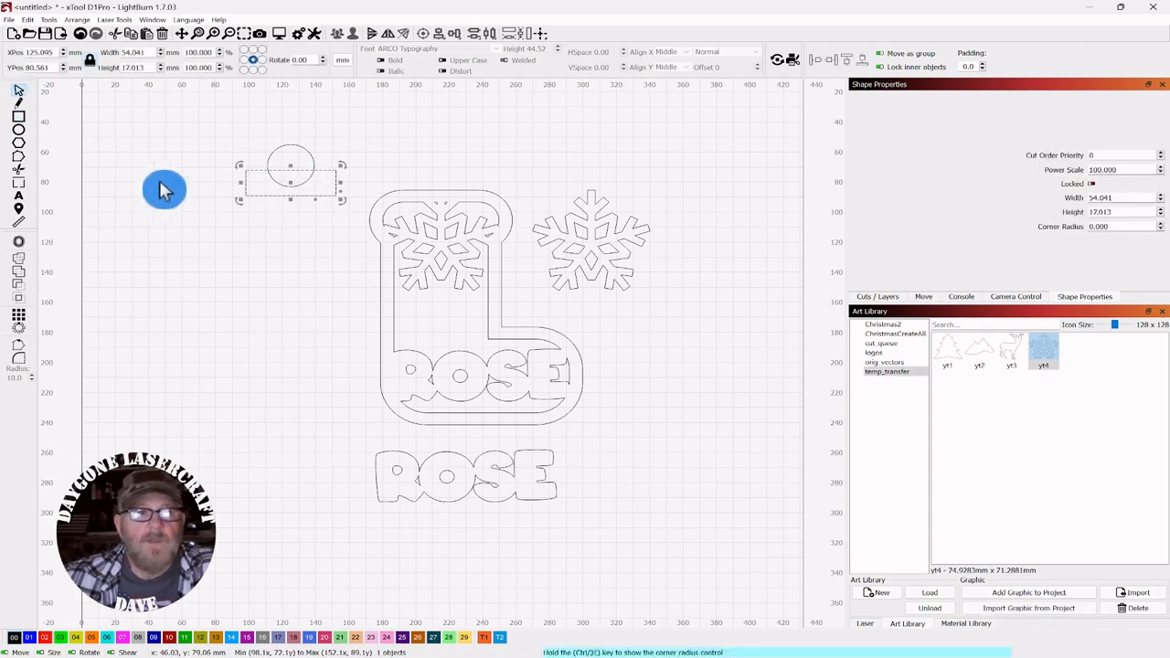
{"action": "scroll", "coordinate": [325, 208], "scroll_direction": "up", "scroll_amount": 5}
{"action": "left_click_drag", "start_coordinate": [579, 282], "coordinate": [460, 378]}
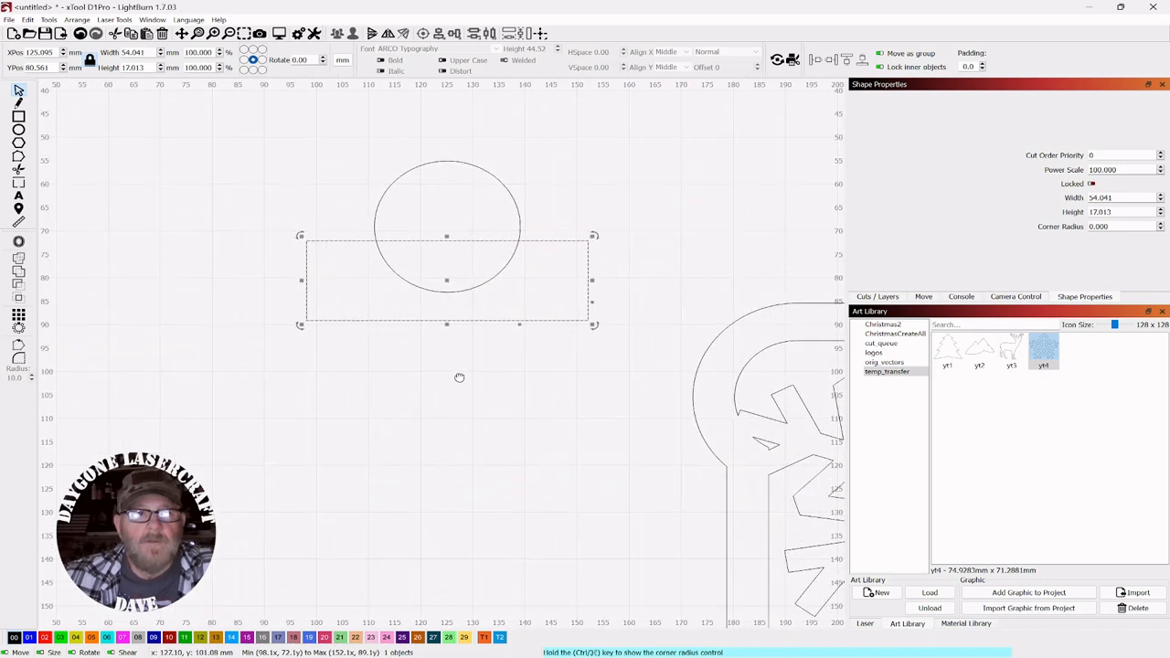
{"action": "left_click", "coordinate": [574, 209]}
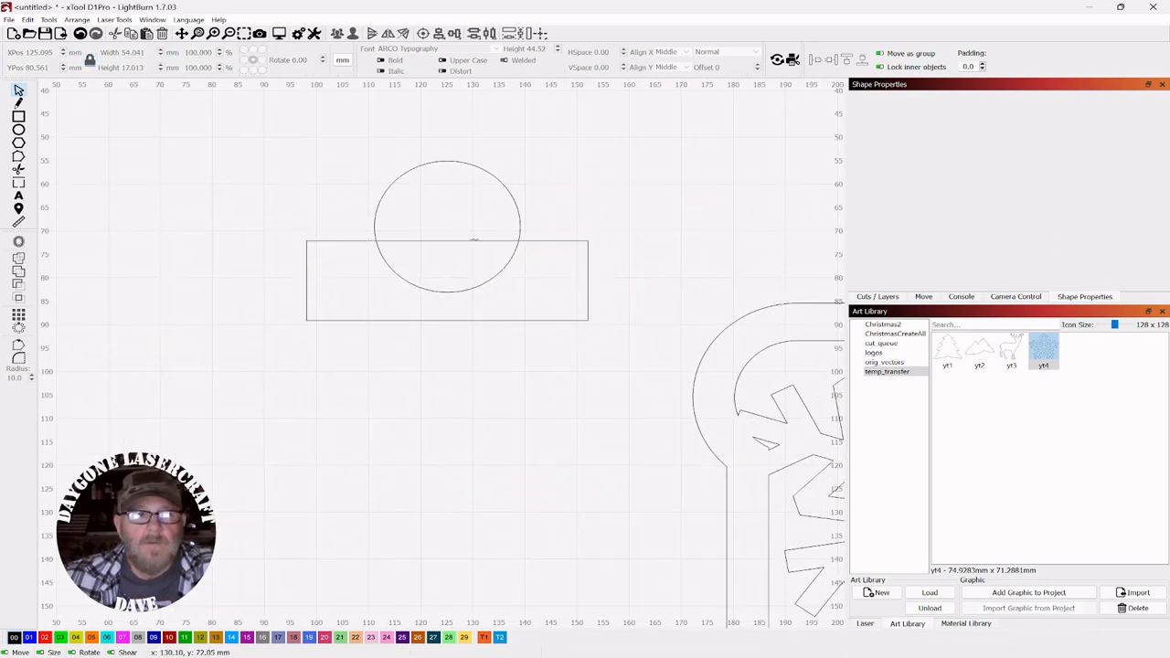
{"action": "left_click_drag", "start_coordinate": [625, 234], "coordinate": [549, 285]}
{"action": "left_click_drag", "start_coordinate": [449, 280], "coordinate": [454, 275]}
- Subtract the rectangle from the circle with a Boolean operation to leave the upper half circle
{"action": "left_click", "coordinate": [575, 163]}
{"action": "left_click_drag", "start_coordinate": [535, 143], "coordinate": [445, 201]}
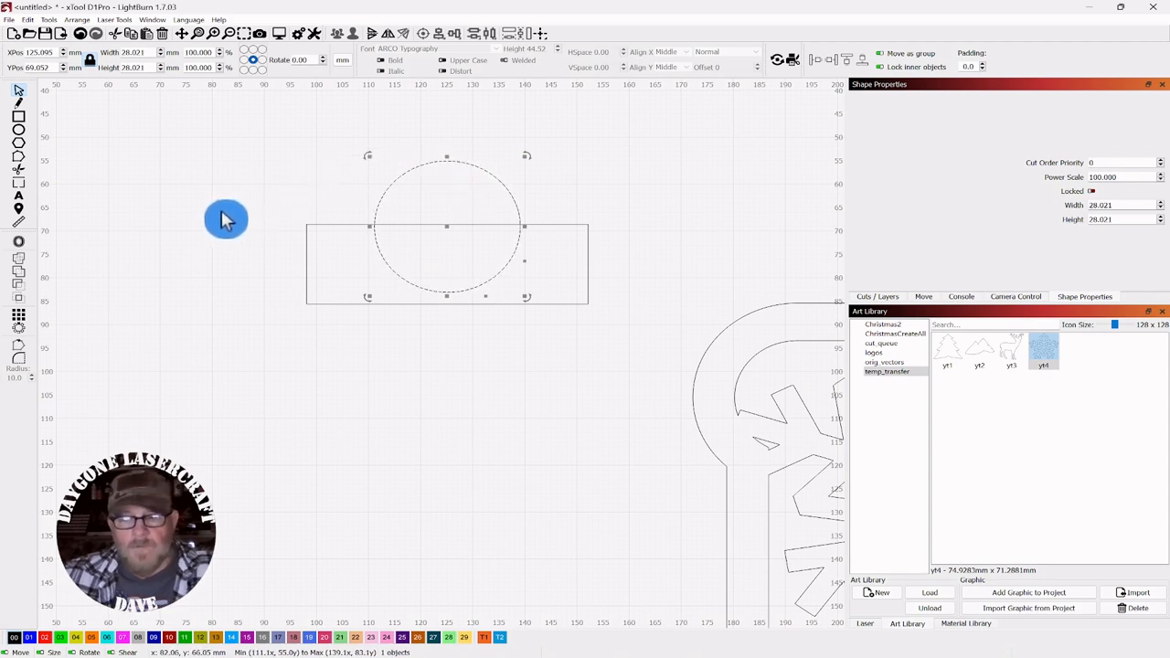
{"action": "left_click_drag", "start_coordinate": [598, 217], "coordinate": [572, 240]}
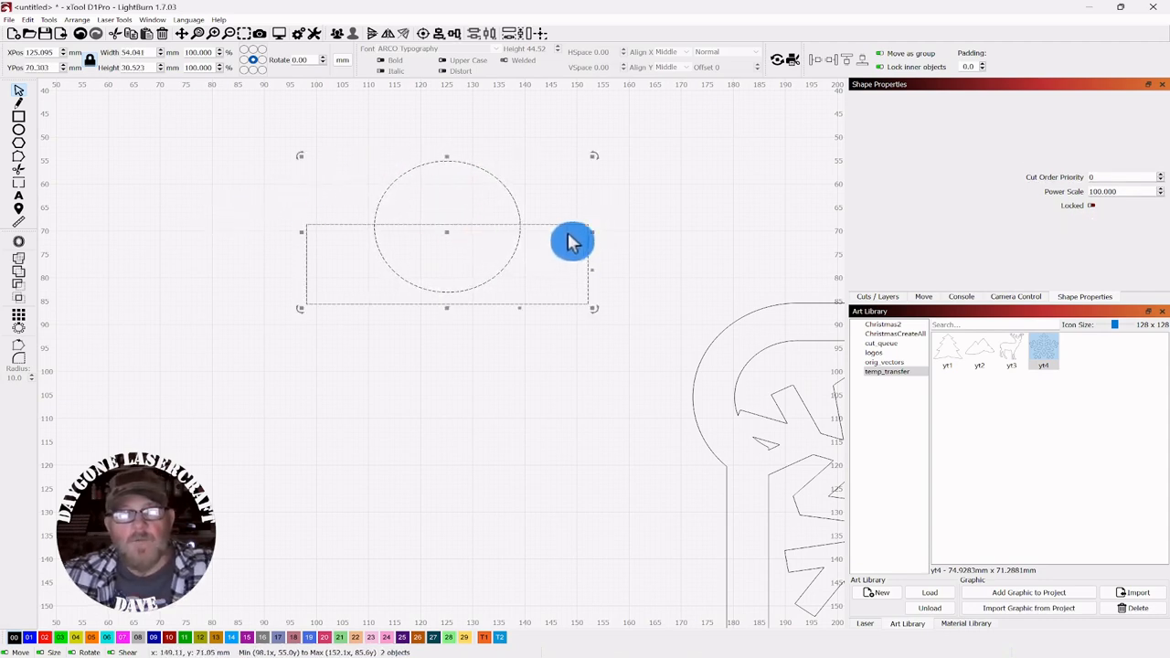
{"action": "left_click", "coordinate": [19, 291]}
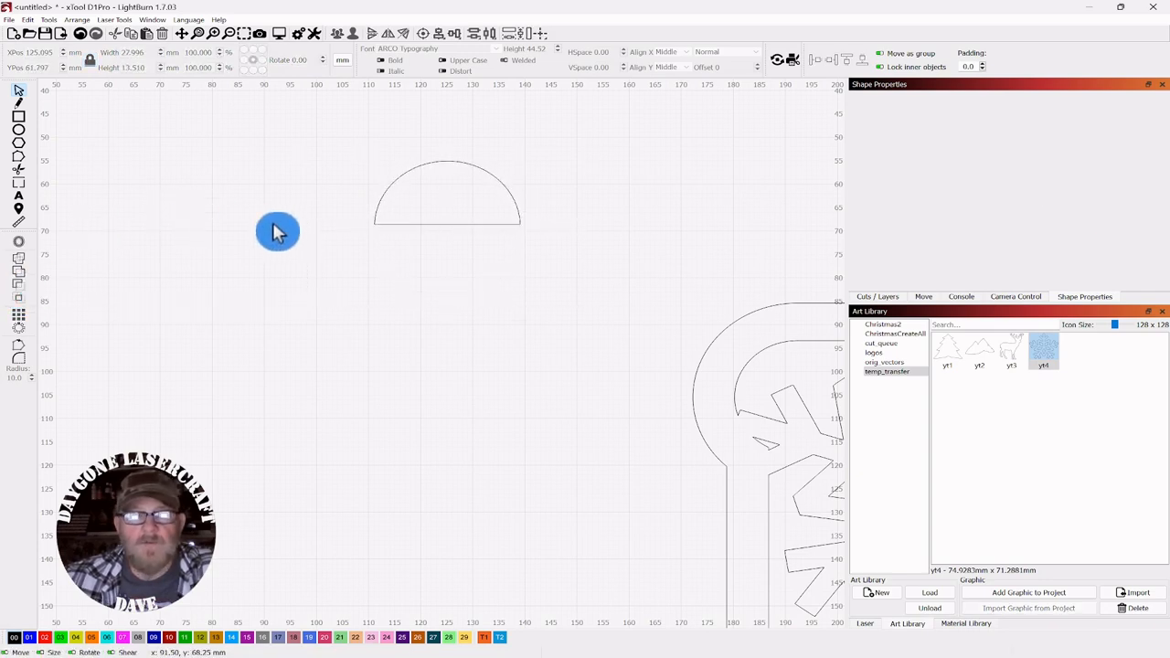
- Narrow the half circle to about 15 mm, centre it on the stocking's upper edge and stretch it to about 15.5 mm high, overlapping the frame
{"action": "scroll", "coordinate": [274, 226], "scroll_direction": "down", "scroll_amount": 5}
{"action": "left_click_drag", "start_coordinate": [358, 200], "coordinate": [467, 252]}
{"action": "left_click", "coordinate": [305, 241]}
{"action": "scroll", "coordinate": [491, 246], "scroll_direction": "up", "scroll_amount": 2}
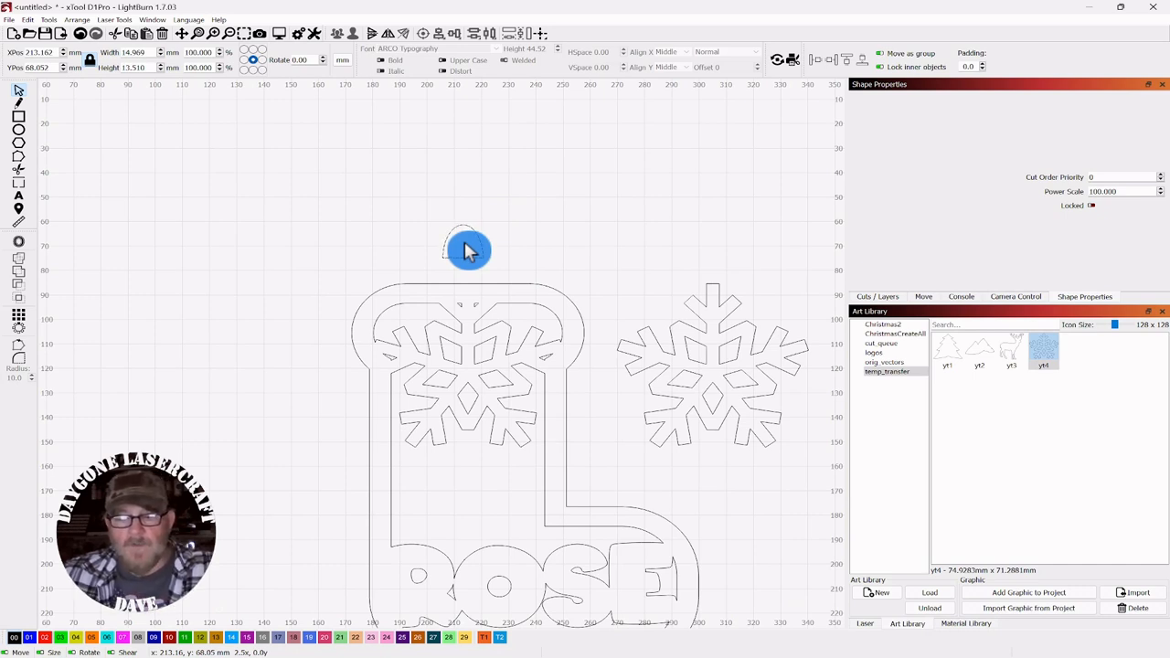
{"action": "left_click_drag", "start_coordinate": [468, 265], "coordinate": [470, 270]}
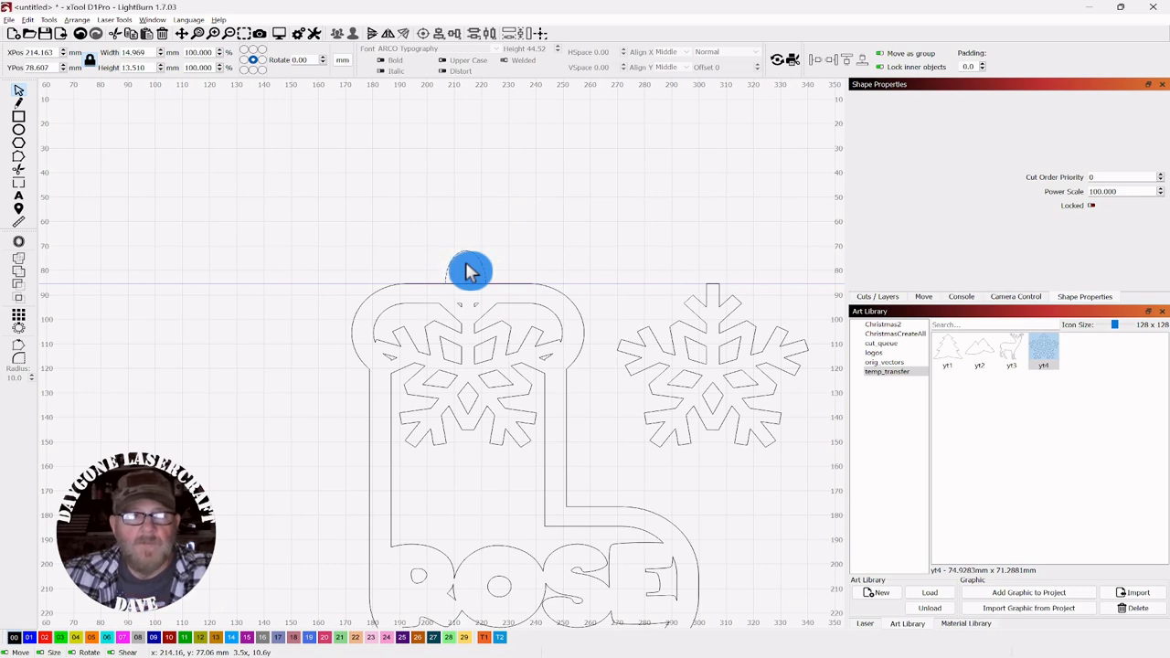
{"action": "left_click_drag", "start_coordinate": [468, 271], "coordinate": [465, 288]}
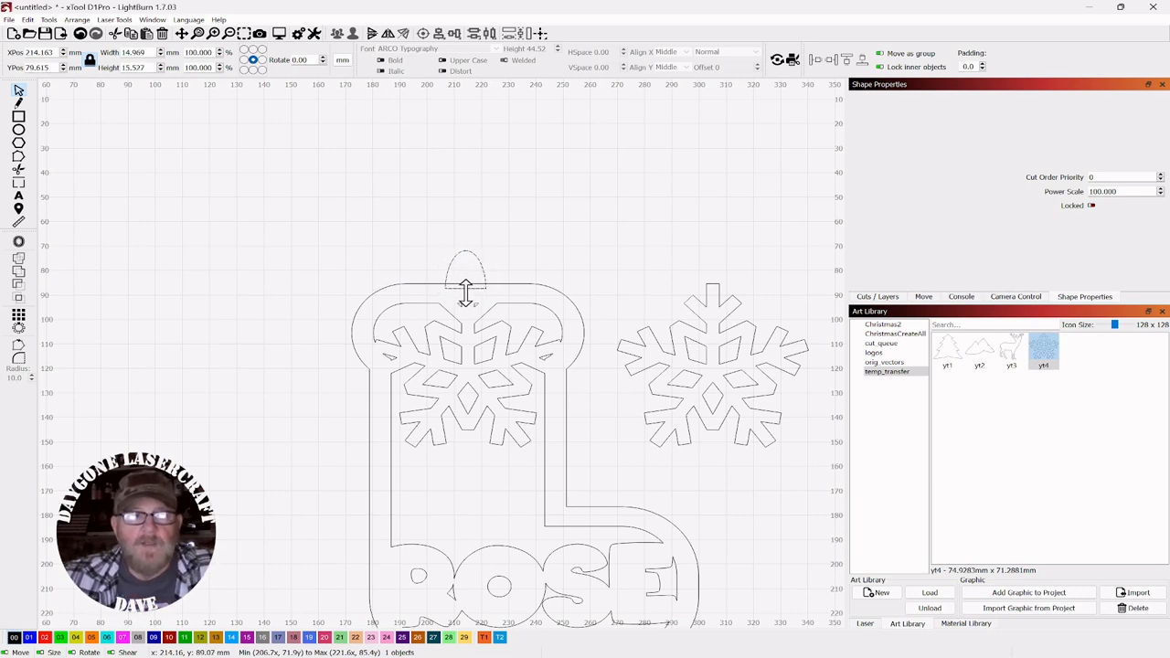
{"action": "left_click", "coordinate": [522, 214]}
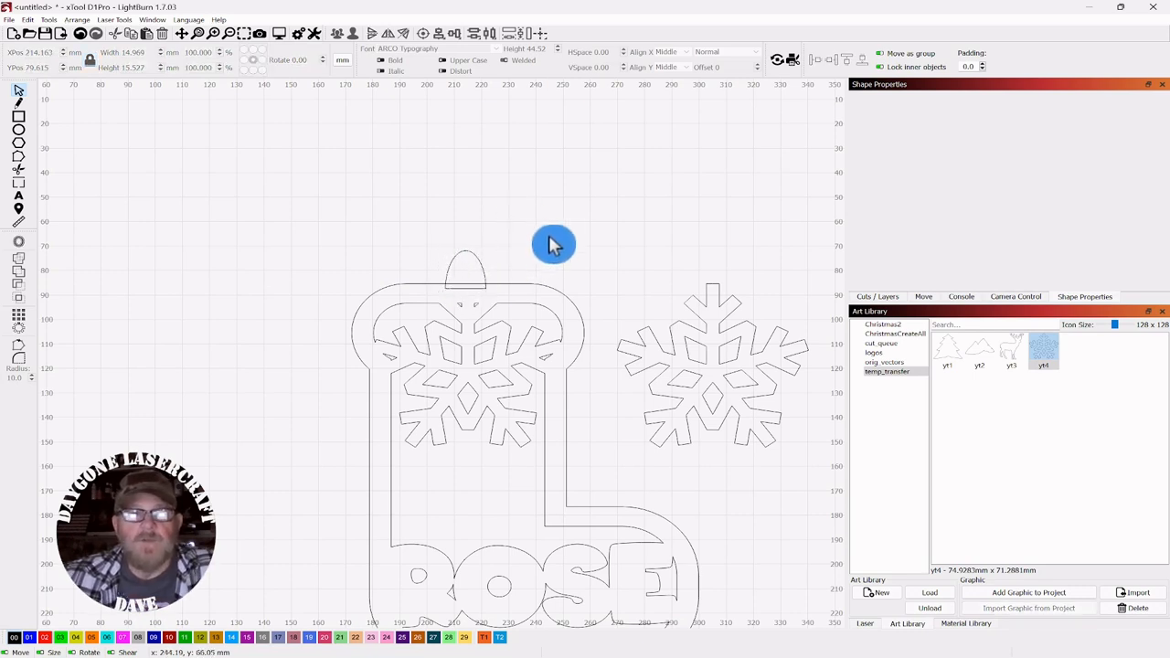
- Combine the hanging tab and the stocking frame with a Boolean Union
{"action": "left_click_drag", "start_coordinate": [546, 214], "coordinate": [416, 297]}
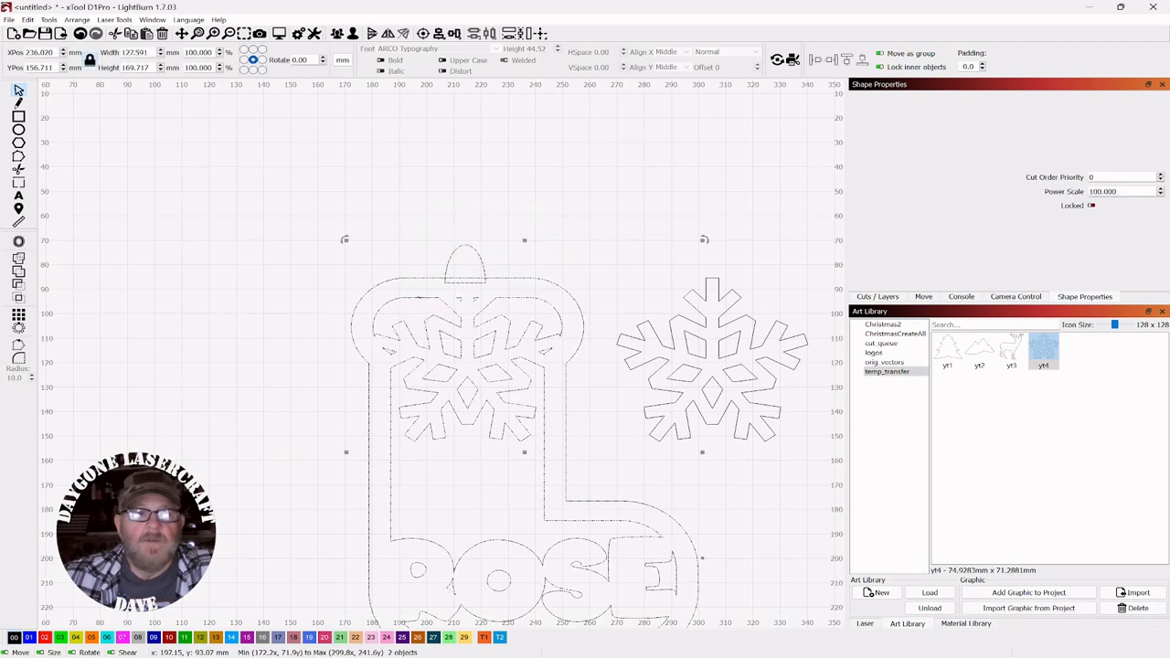
{"action": "left_click", "coordinate": [22, 267]}
{"action": "left_click", "coordinate": [241, 209]}
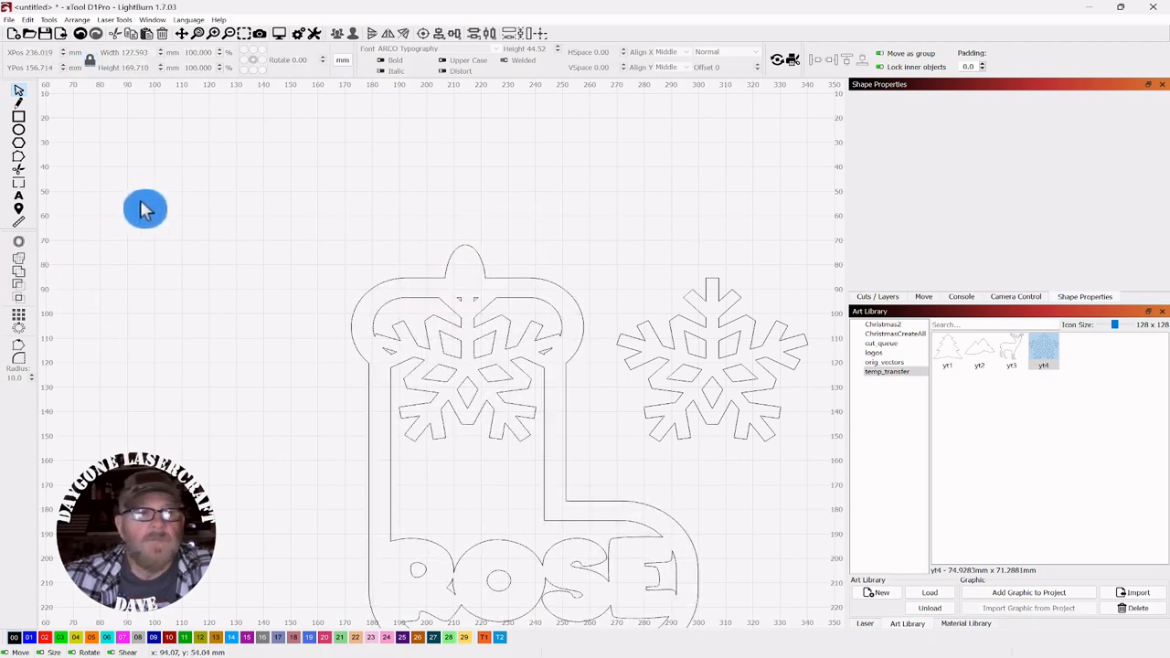
- Draw a circle about 5 mm in diameter and place it in the hanging tab near X 214 mm, Y 79 mm
{"action": "left_click", "coordinate": [25, 133]}
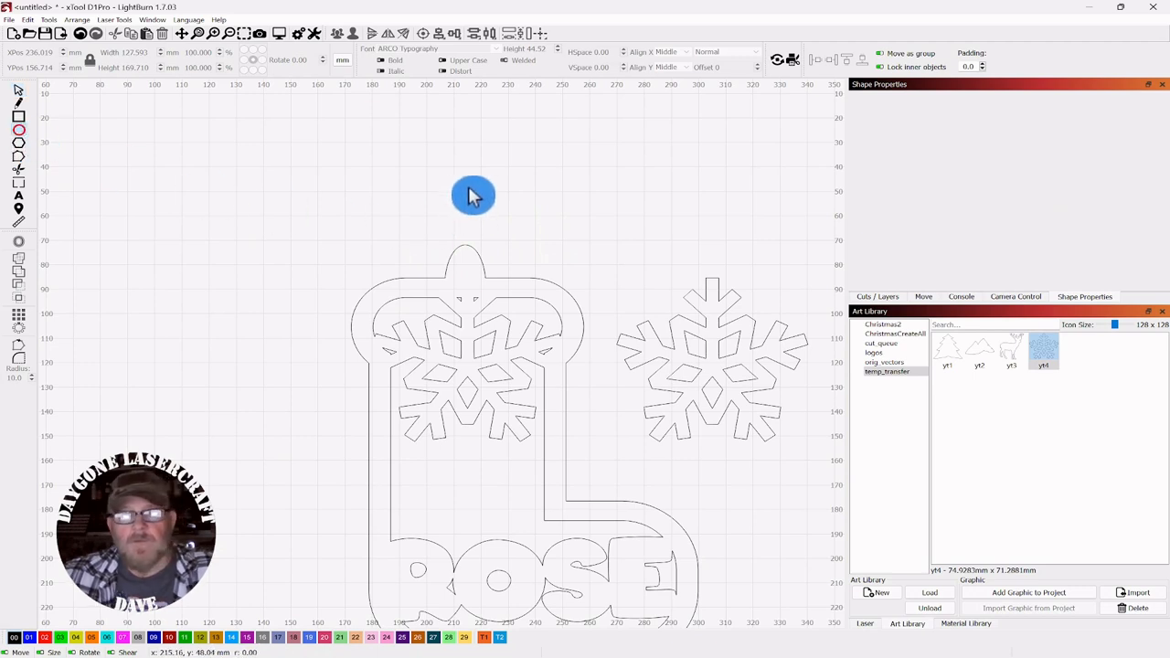
{"action": "left_click_drag", "start_coordinate": [474, 185], "coordinate": [491, 203]}
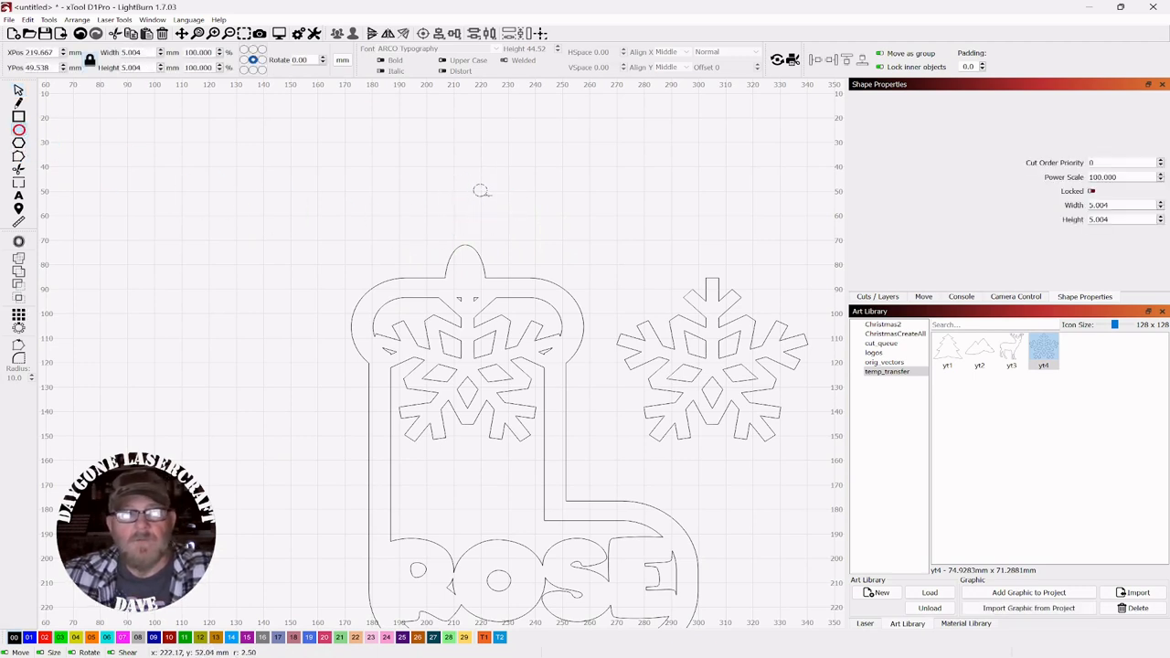
{"action": "left_click", "coordinate": [19, 96]}
{"action": "left_click_drag", "start_coordinate": [481, 194], "coordinate": [468, 271]}
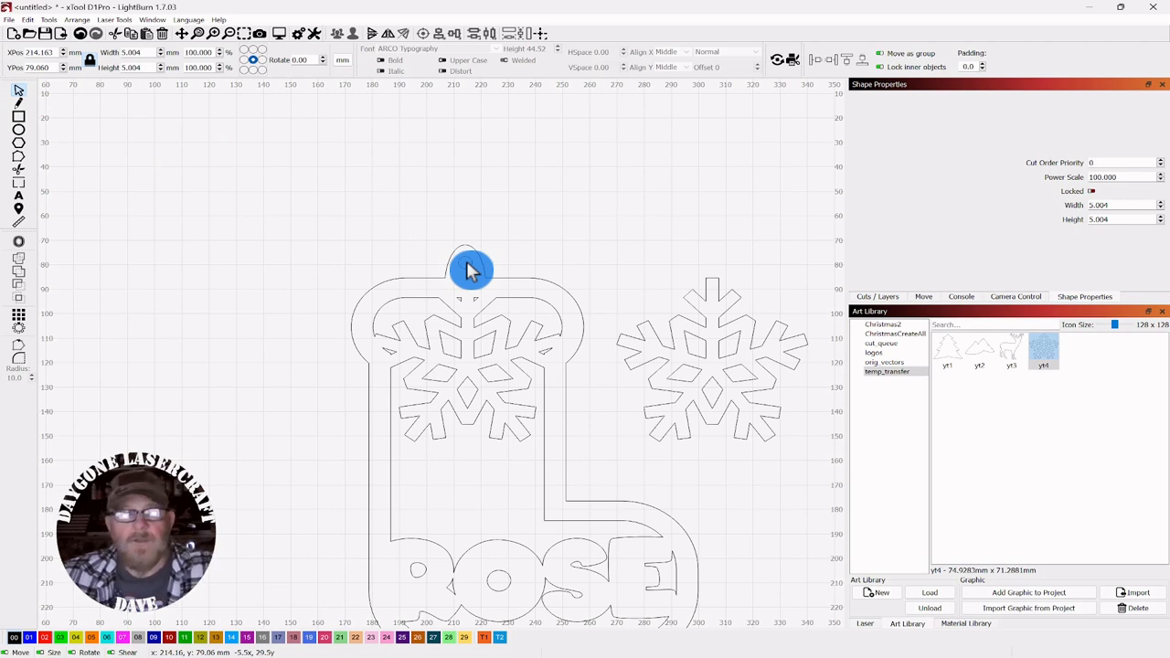
{"action": "left_click_drag", "start_coordinate": [468, 271], "coordinate": [468, 272]}
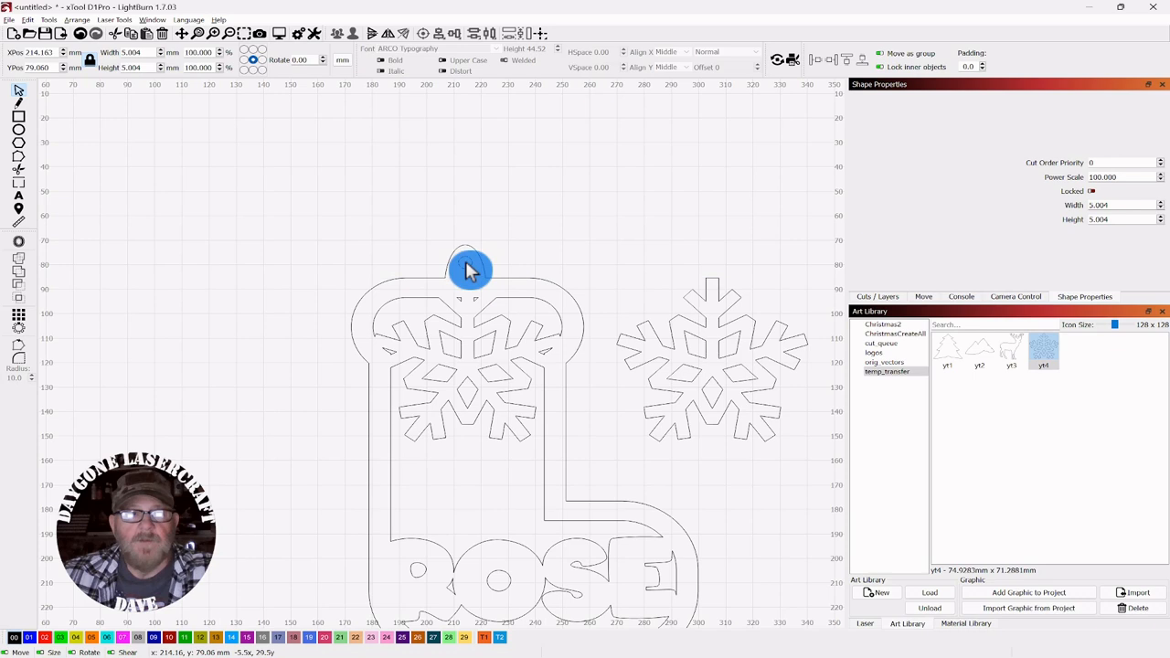
{"action": "left_click_drag", "start_coordinate": [468, 270], "coordinate": [468, 270]}
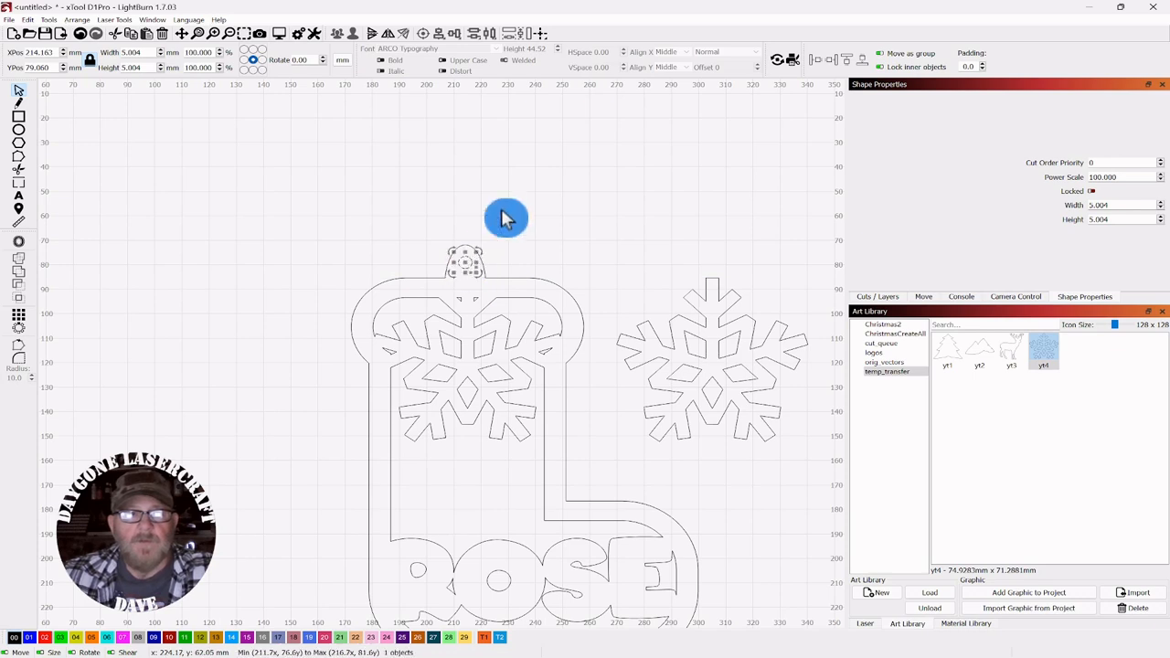
{"action": "left_click", "coordinate": [520, 182]}
- Combine the stocking and its small hanging hole into a single object
{"action": "left_click_drag", "start_coordinate": [505, 222], "coordinate": [426, 278]}
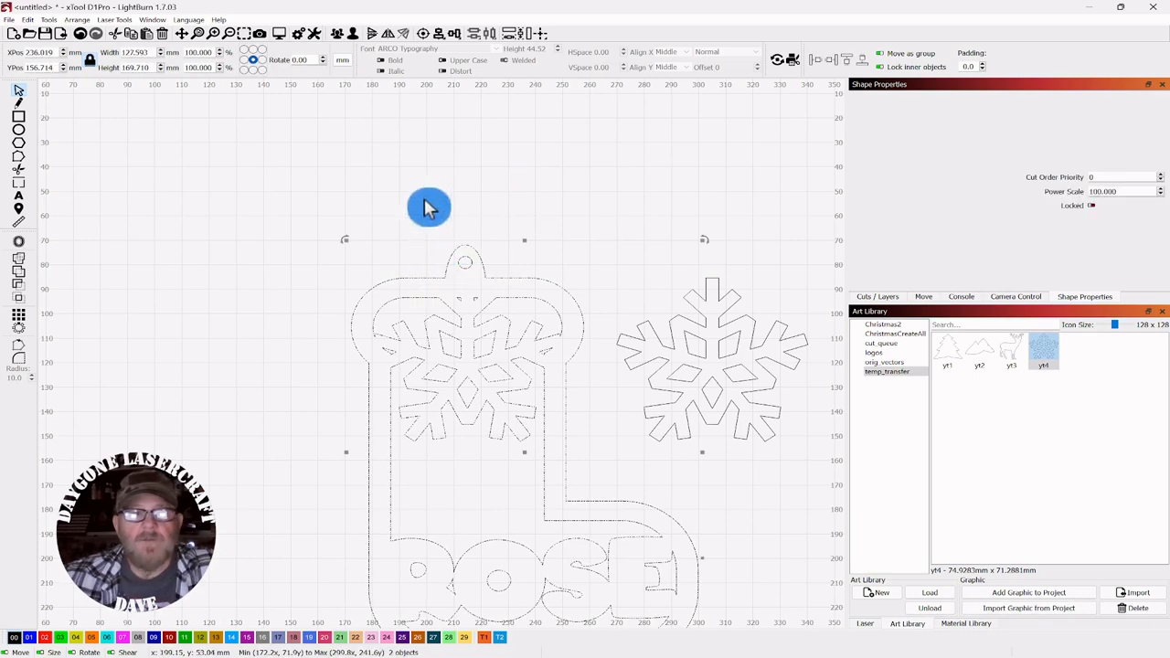
{"action": "left_click", "coordinate": [337, 34]}
{"action": "scroll", "coordinate": [539, 137], "scroll_direction": "down", "scroll_amount": 3}
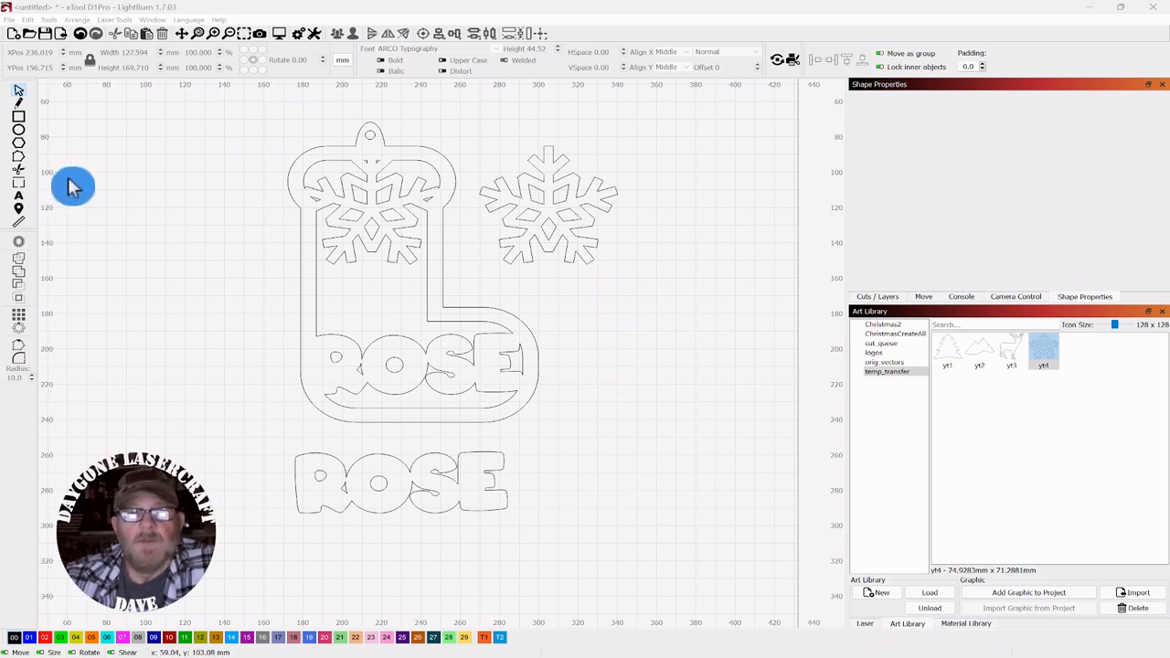
- Scale the stocking, spare snowflake and spare name together proportionally to about 138 × 182 mm overall
{"action": "left_click_drag", "start_coordinate": [656, 310], "coordinate": [652, 334]}
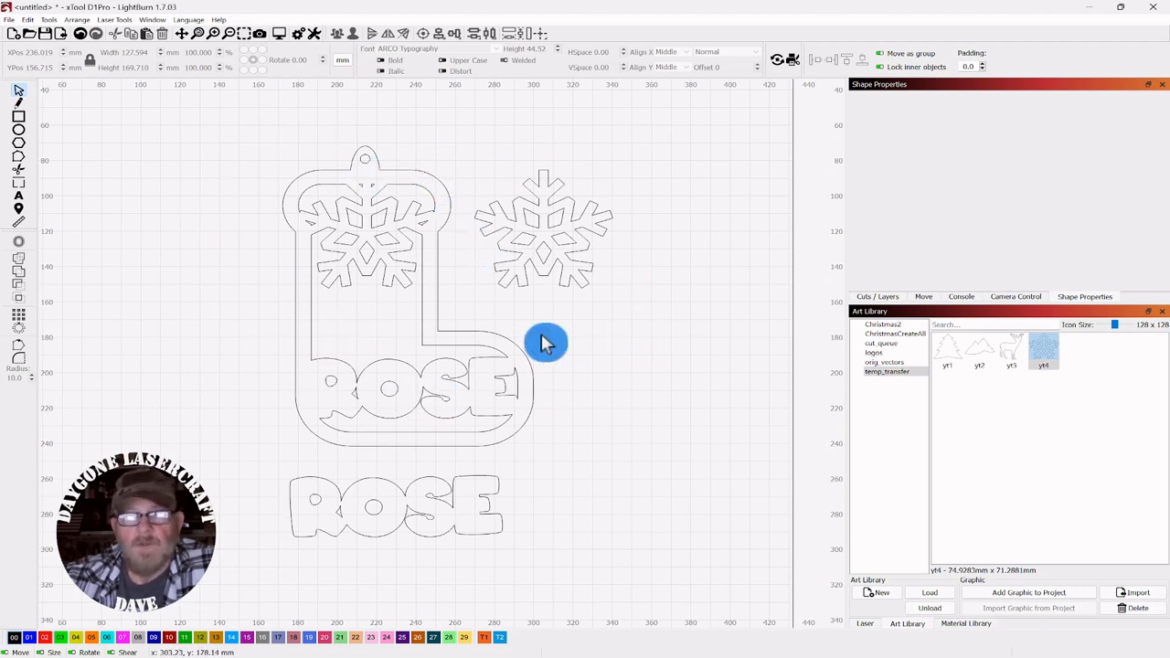
{"action": "left_click_drag", "start_coordinate": [621, 136], "coordinate": [242, 567]}
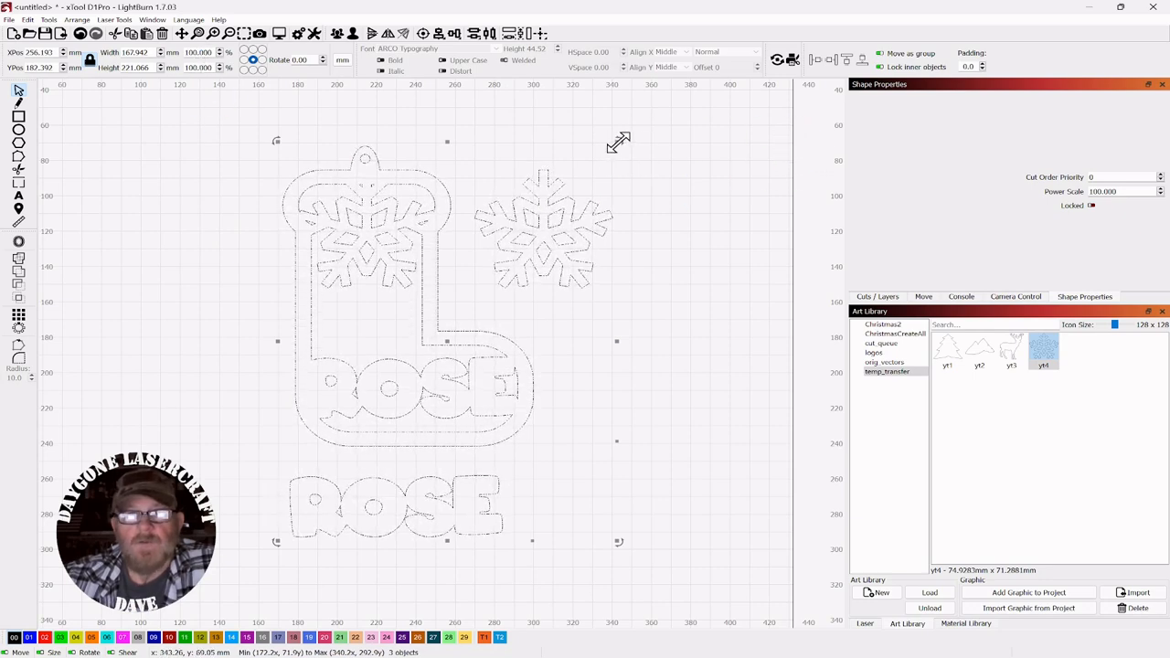
{"action": "left_click_drag", "start_coordinate": [564, 179], "coordinate": [528, 212]}
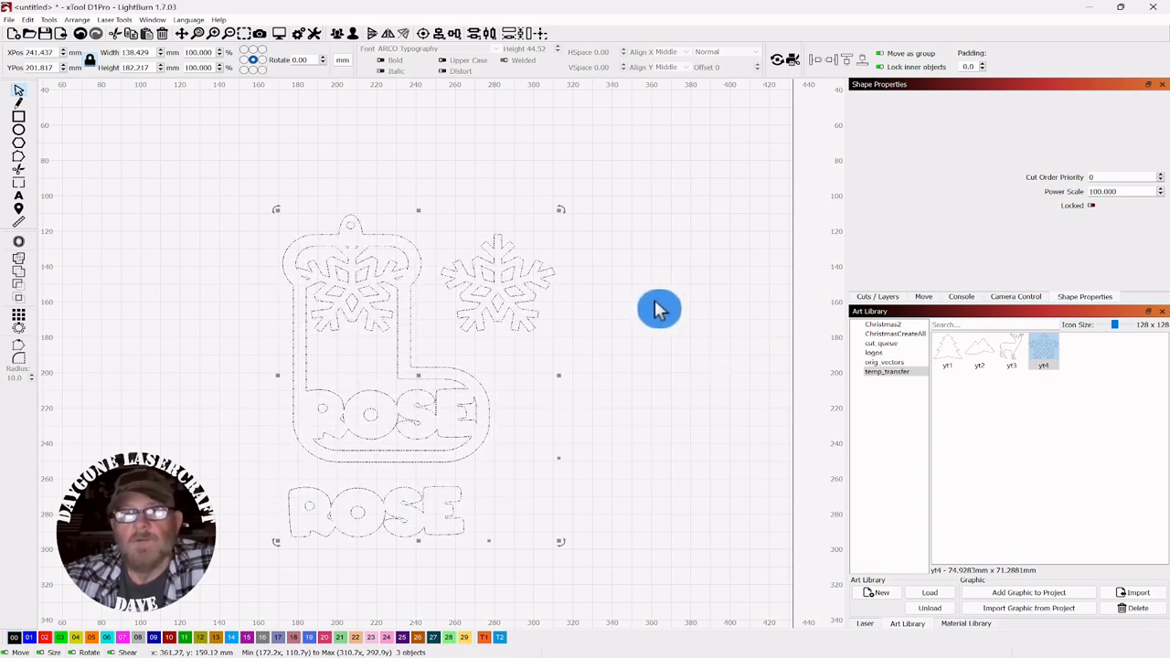
- Try moving the scaled ornament pieces to about X 263 mm, Y 160 mm, and undo that move
{"action": "left_click_drag", "start_coordinate": [416, 375], "coordinate": [461, 303]}
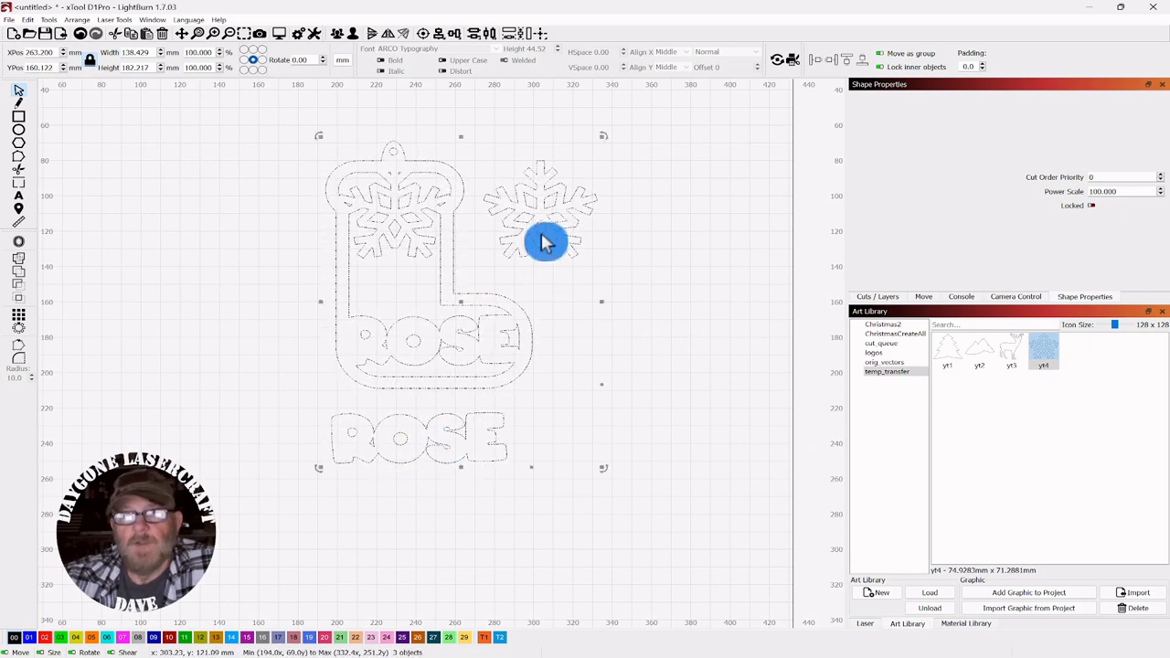
{"action": "left_click", "coordinate": [689, 315]}
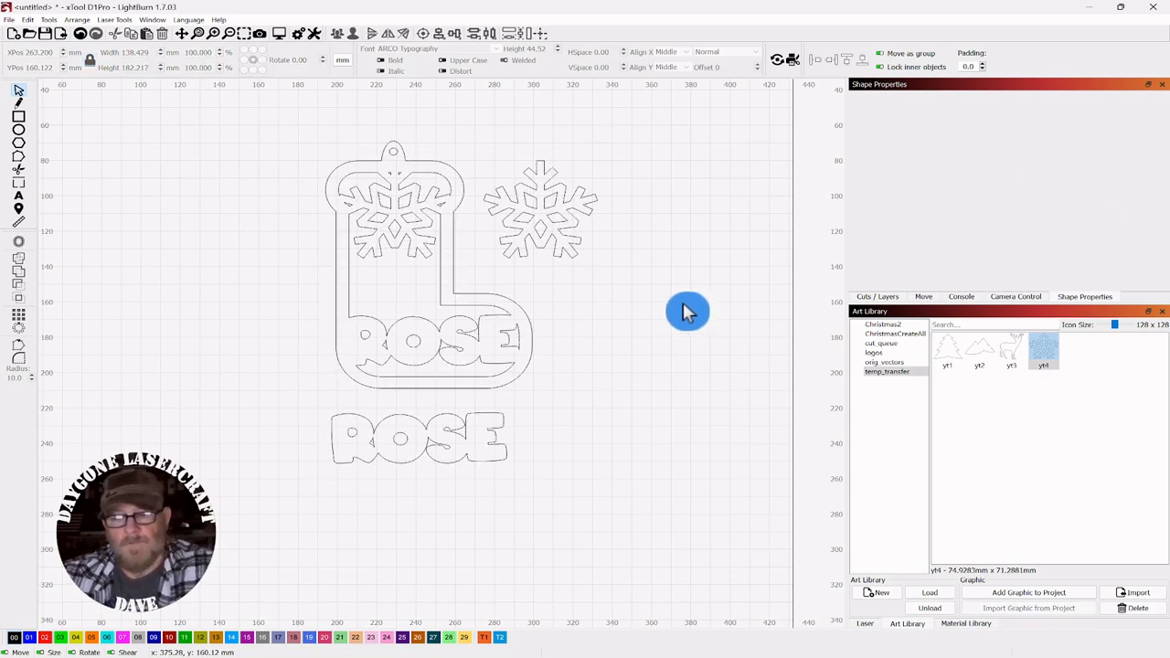
{"action": "key", "text": "ctrl+a"}
{"action": "key", "text": "ctrl+z"}
{"action": "key", "text": "ctrl+z"}
{"action": "key", "text": "ctrl+z"}
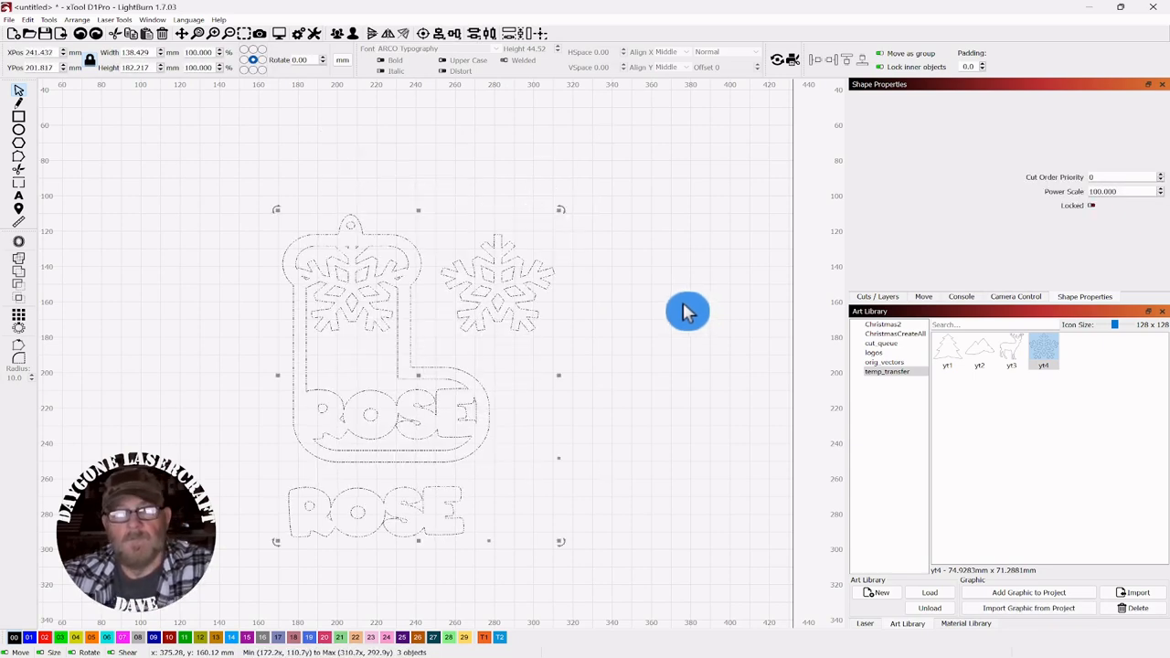